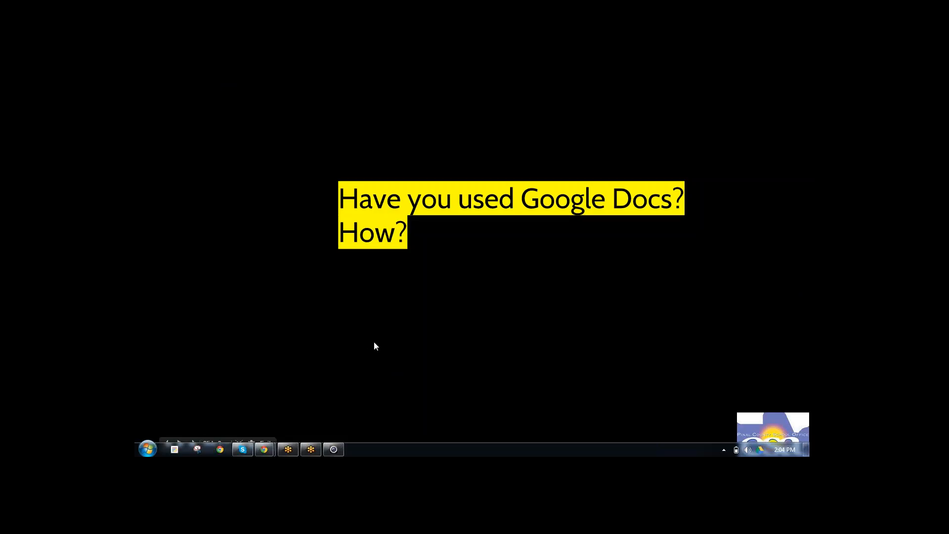
- Advance the slideshow to the Basics slide, exit presentation mode and bring up the Meet Google Drive window
{"action": "left_click", "coordinate": [385, 346]}
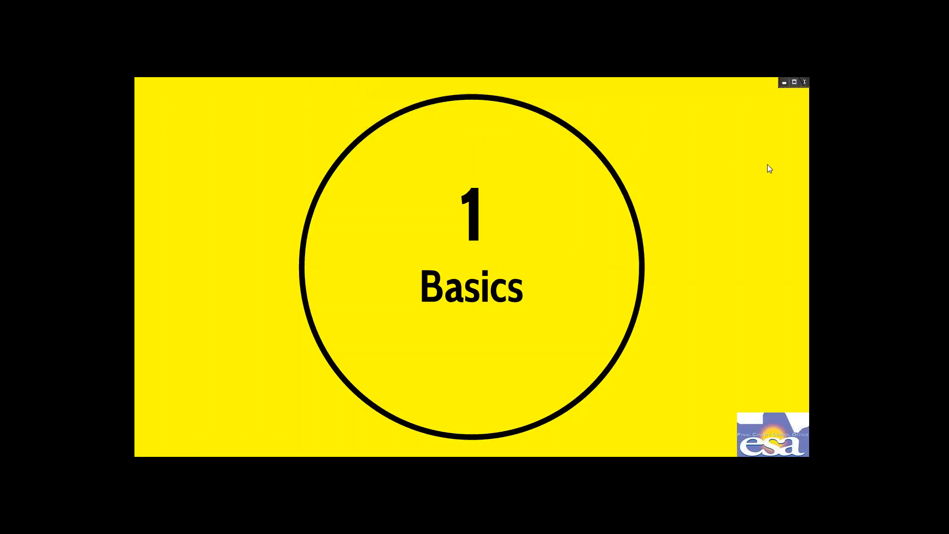
{"action": "key", "text": "Escape"}
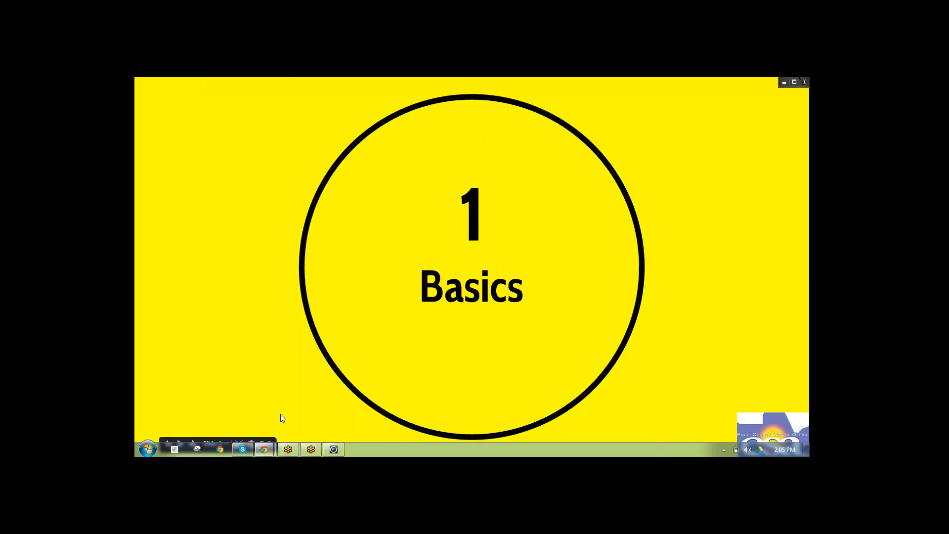
{"action": "left_click", "coordinate": [267, 443]}
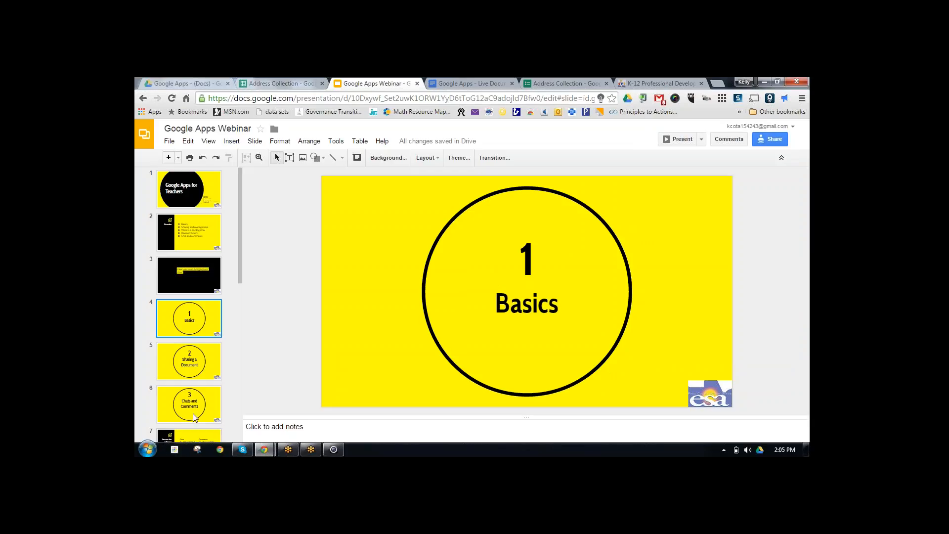
{"action": "mouse_move", "coordinate": [264, 449]}
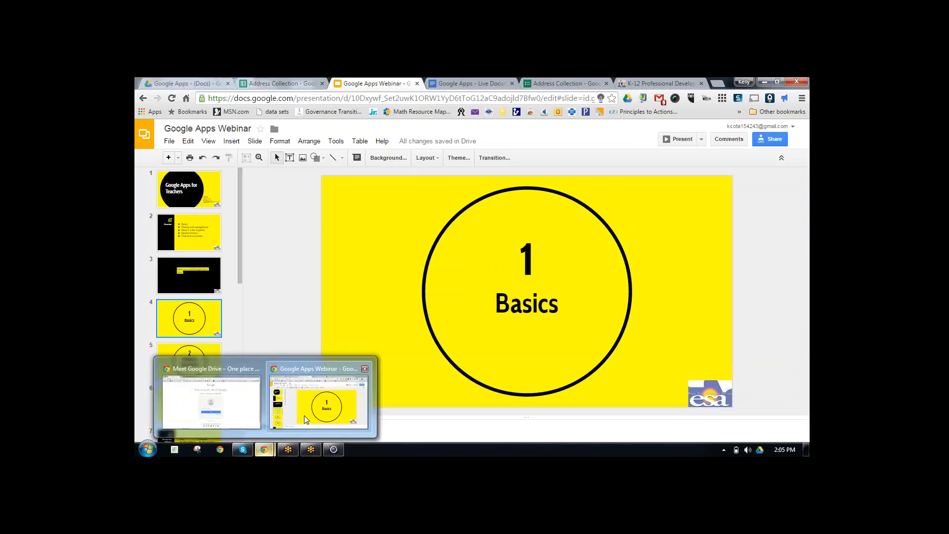
{"action": "left_click", "coordinate": [248, 423]}
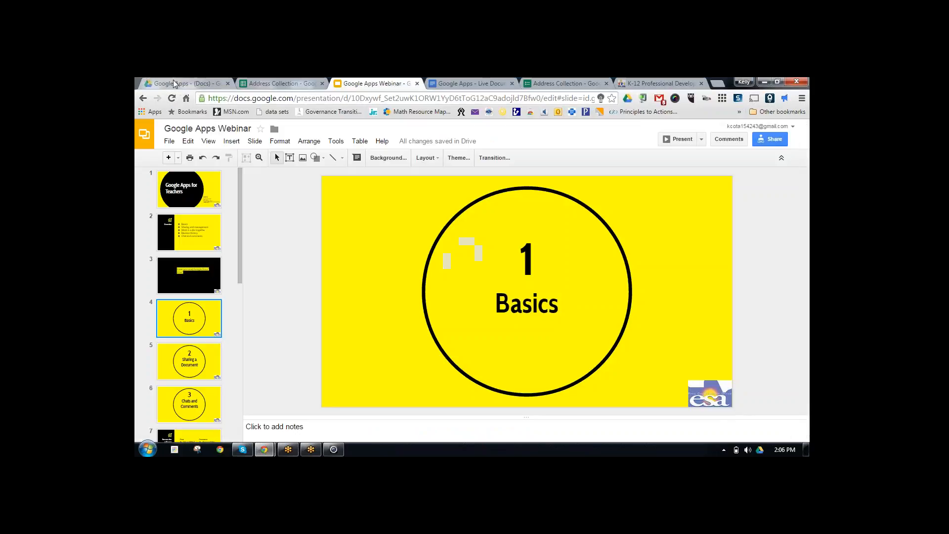
- Switch to Google Drive and browse the files shared with the account, the recent files and the starred items
{"action": "left_click", "coordinate": [174, 84]}
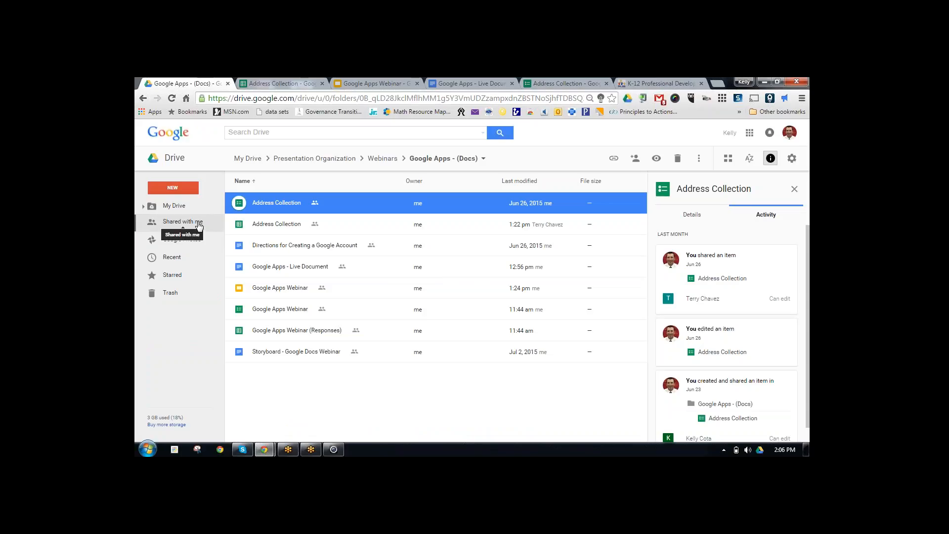
{"action": "left_click", "coordinate": [193, 222]}
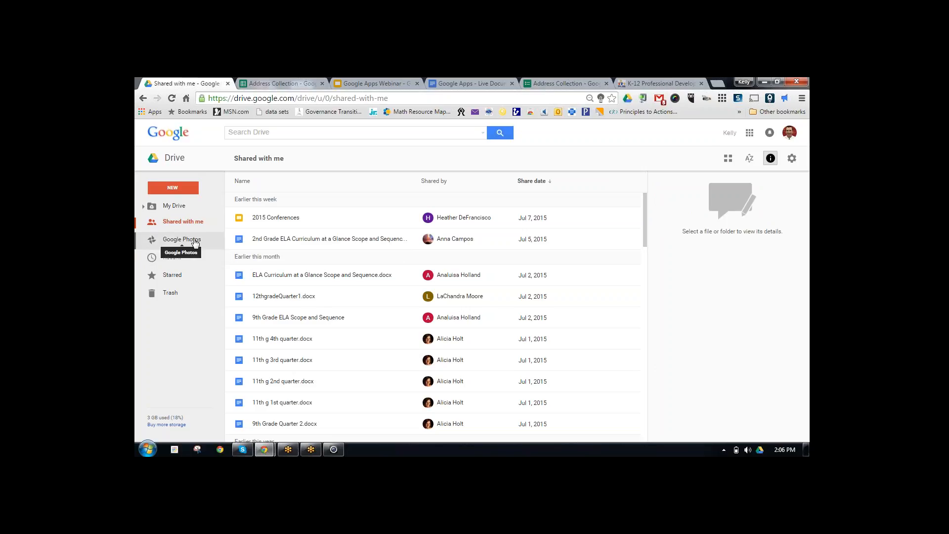
{"action": "left_click", "coordinate": [171, 258]}
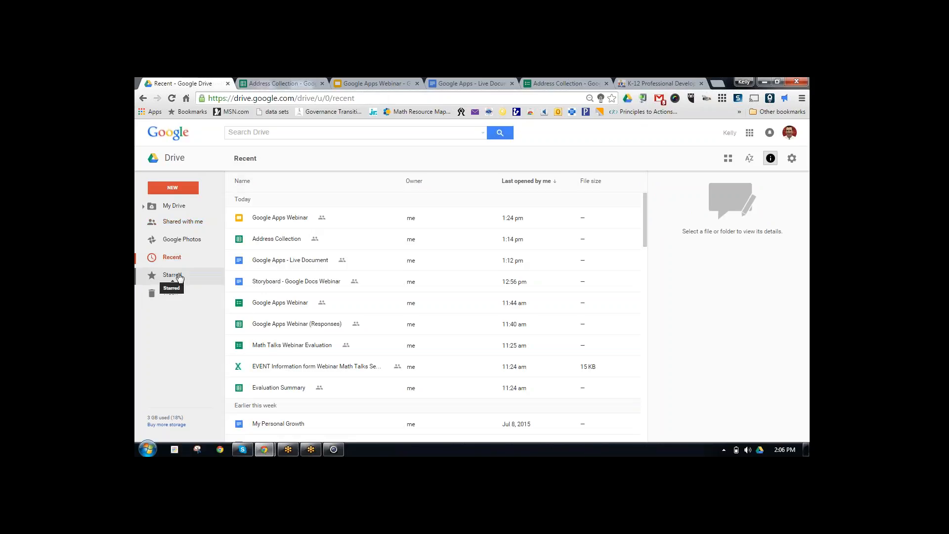
{"action": "left_click", "coordinate": [154, 276]}
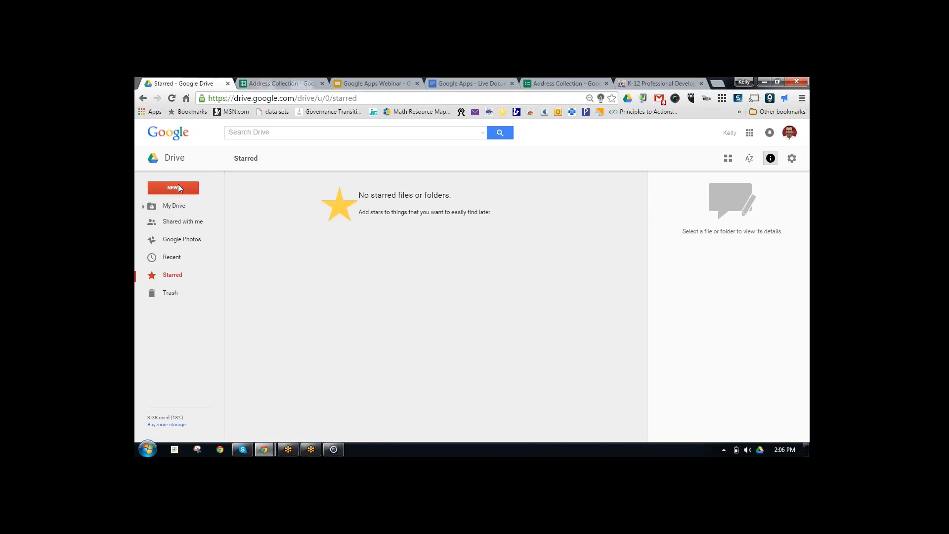
- Create a new Google Docs document and name it Practice Document
{"action": "left_click", "coordinate": [193, 191]}
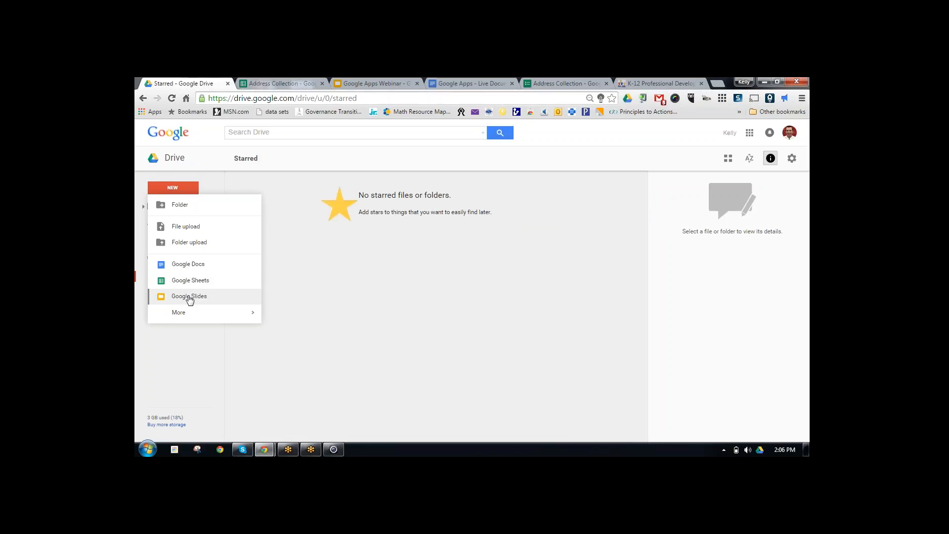
{"action": "mouse_move", "coordinate": [190, 314]}
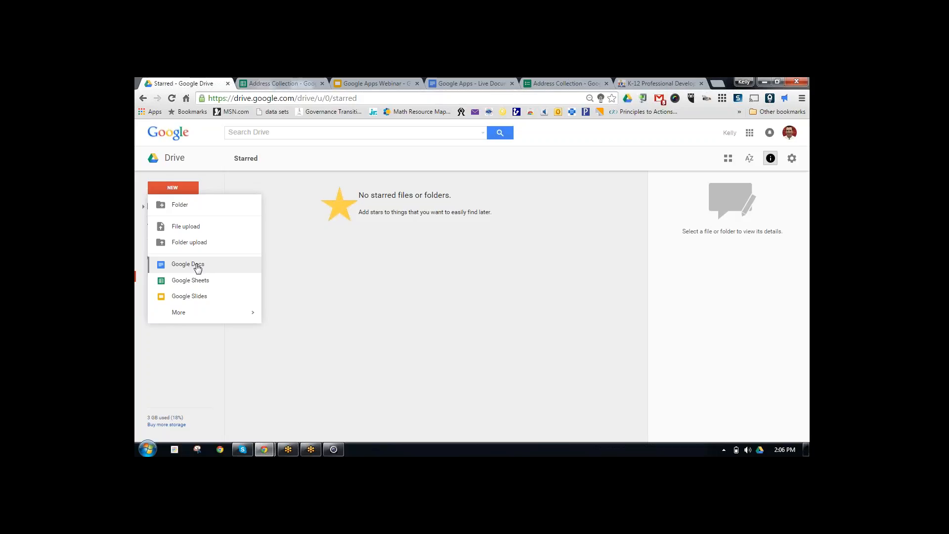
{"action": "left_click", "coordinate": [198, 265]}
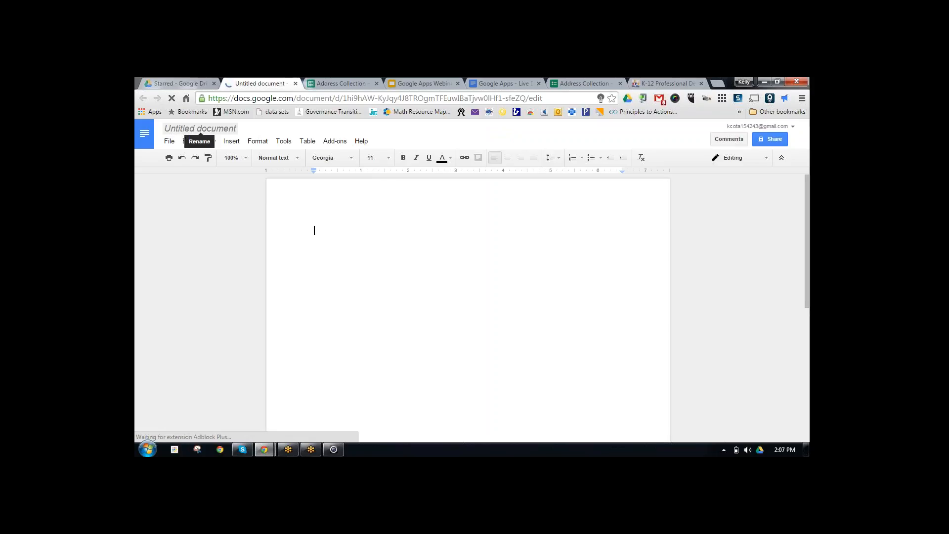
{"action": "left_click", "coordinate": [188, 131]}
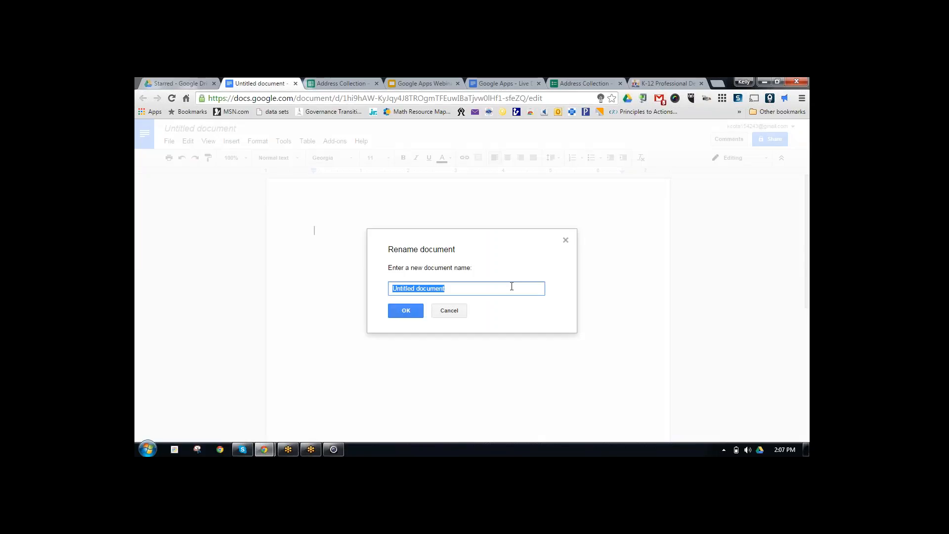
{"action": "type", "text": "Practice Docume"}
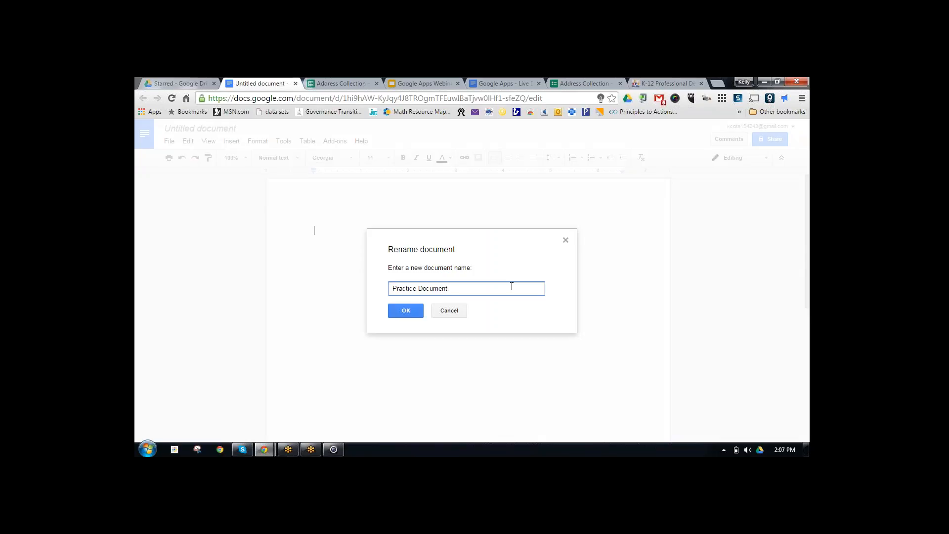
{"action": "left_click", "coordinate": [401, 314]}
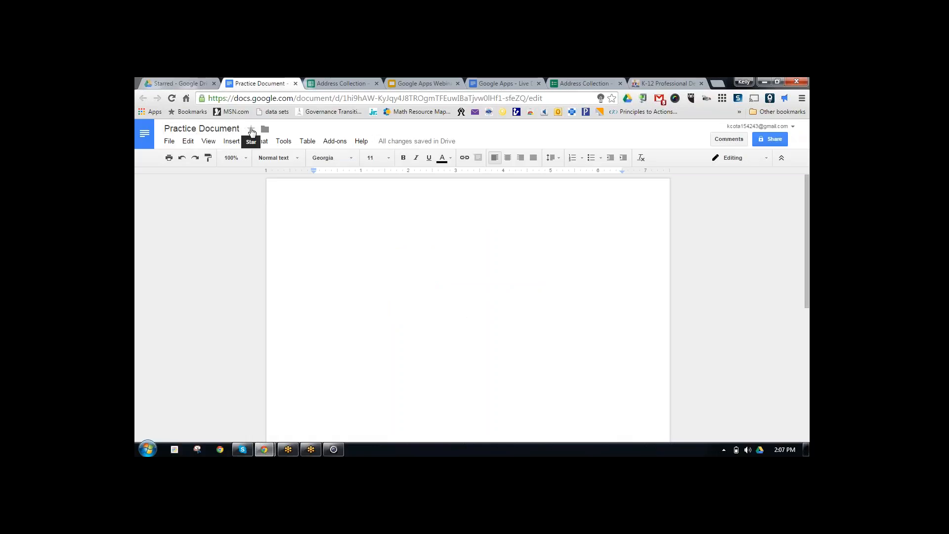
- View the contents of My Drive in Google Drive and return to the Practice Document
{"action": "left_click", "coordinate": [178, 83]}
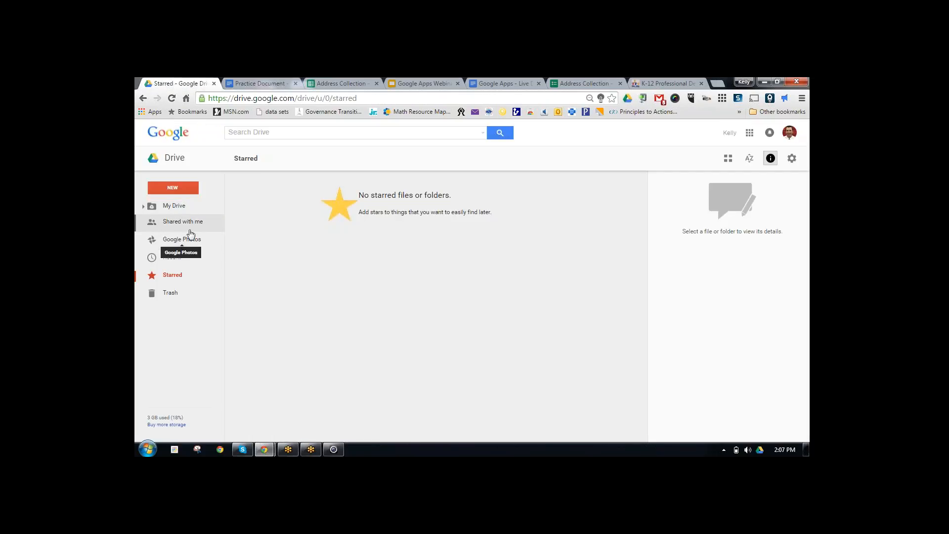
{"action": "left_click", "coordinate": [260, 83]}
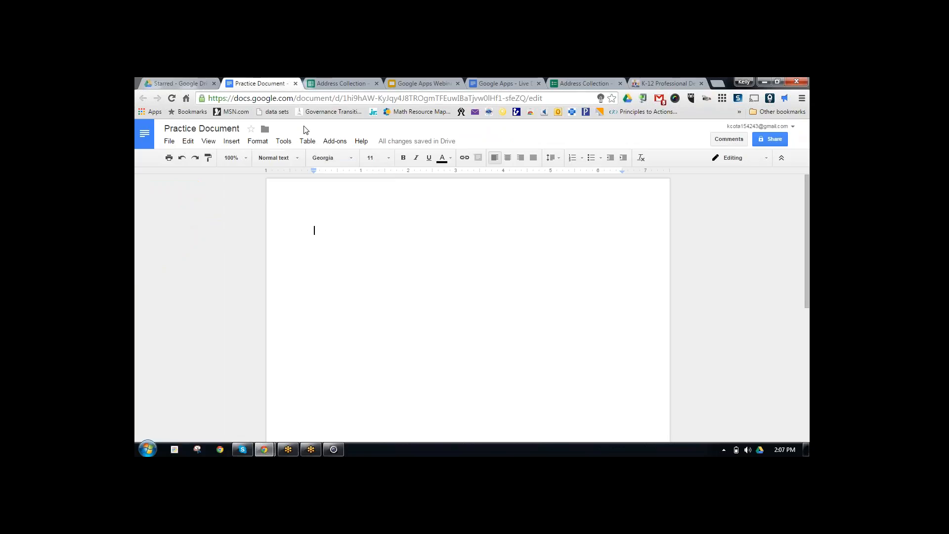
{"action": "left_click", "coordinate": [196, 87]}
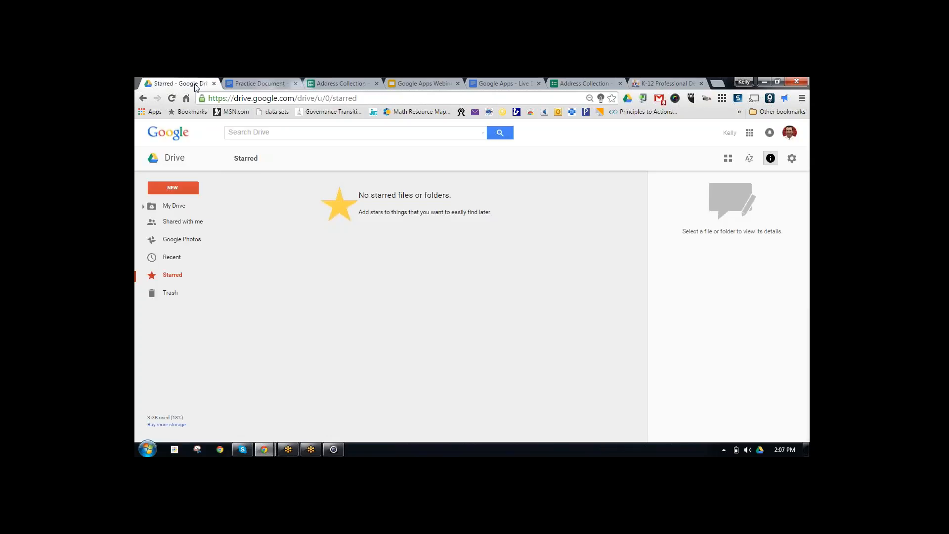
{"action": "left_click", "coordinate": [176, 158]}
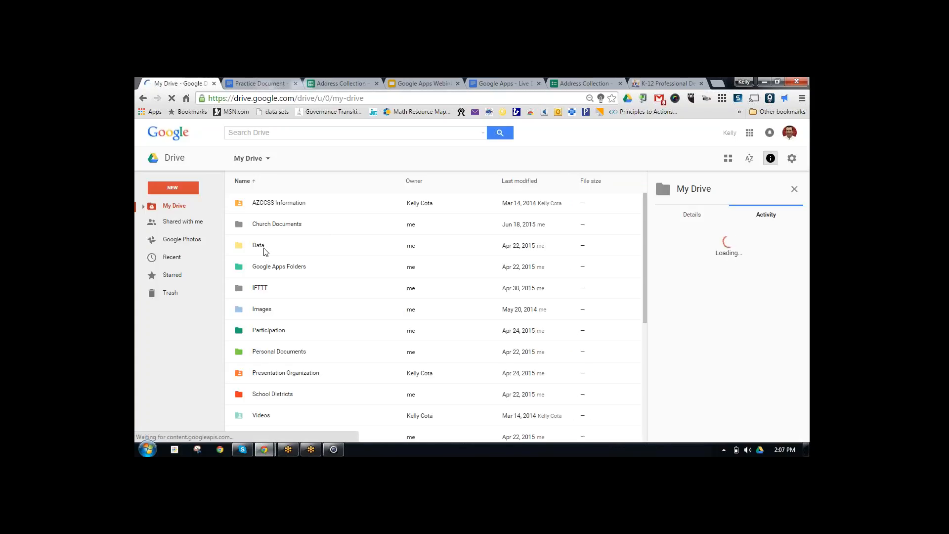
{"action": "left_click", "coordinate": [259, 83]}
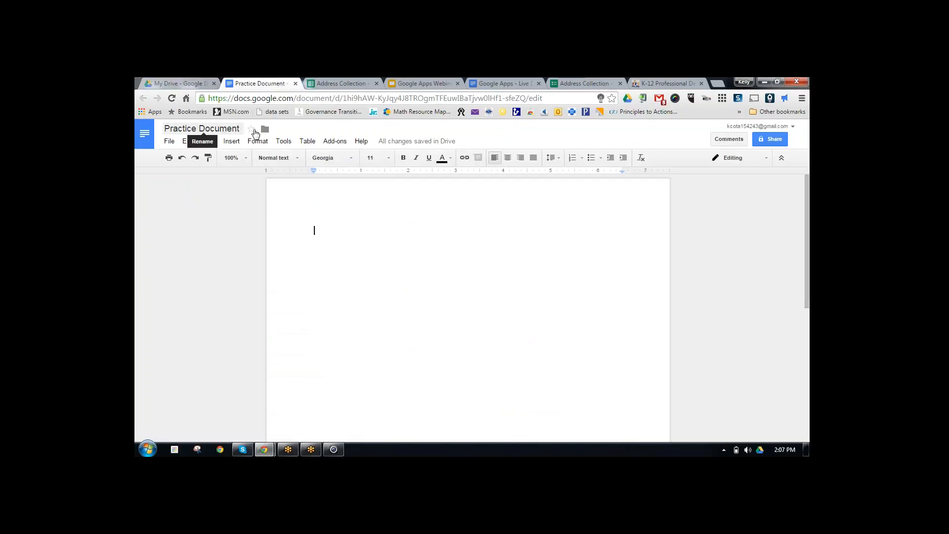
- Move the Practice Document from My Drive into the Work Documents folder
{"action": "left_click", "coordinate": [265, 129]}
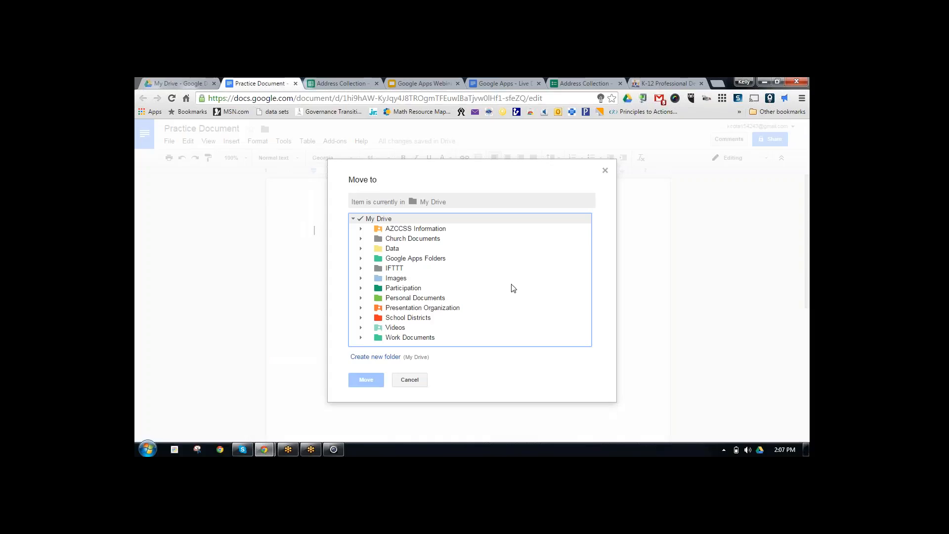
{"action": "left_click", "coordinate": [360, 338]}
{"action": "scroll", "coordinate": [442, 314], "scroll_direction": "down", "scroll_amount": 1}
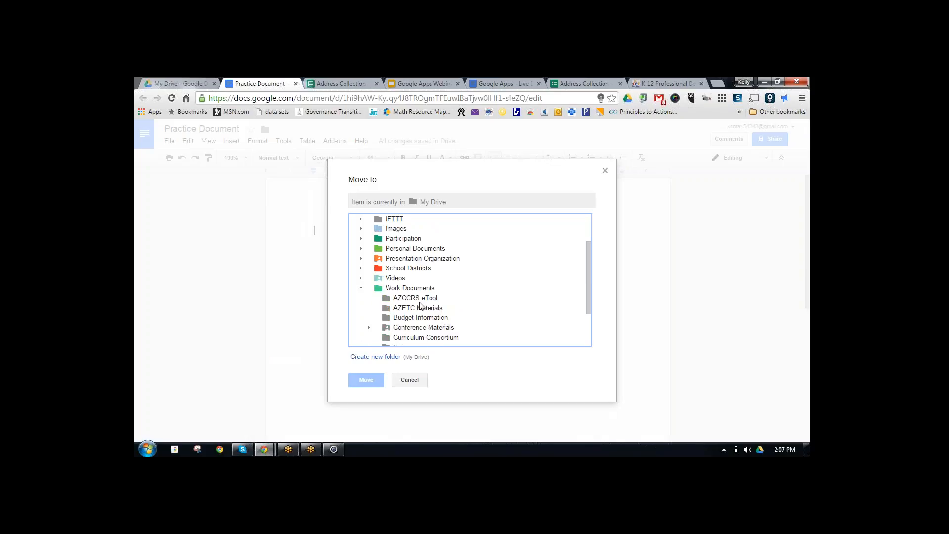
{"action": "scroll", "coordinate": [414, 303], "scroll_direction": "down", "scroll_amount": 1}
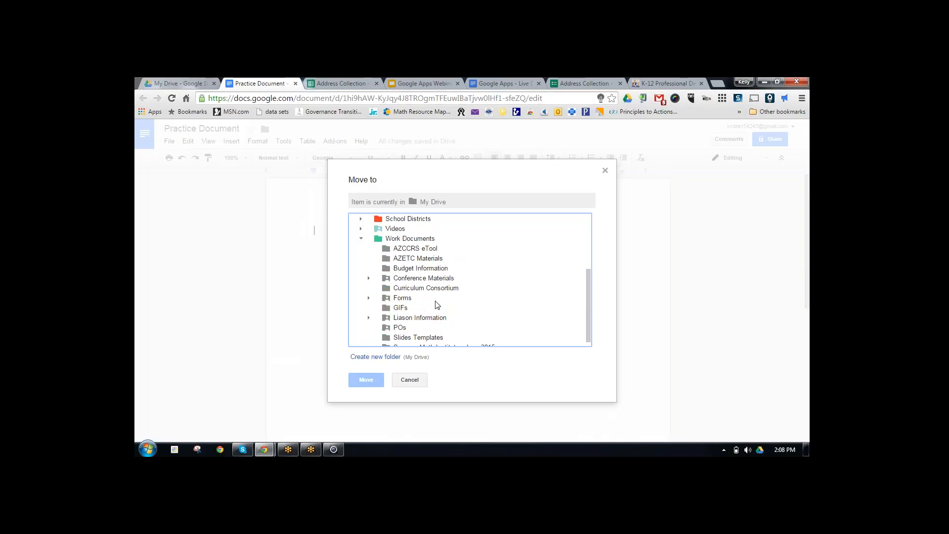
{"action": "scroll", "coordinate": [441, 279], "scroll_direction": "down", "scroll_amount": 1}
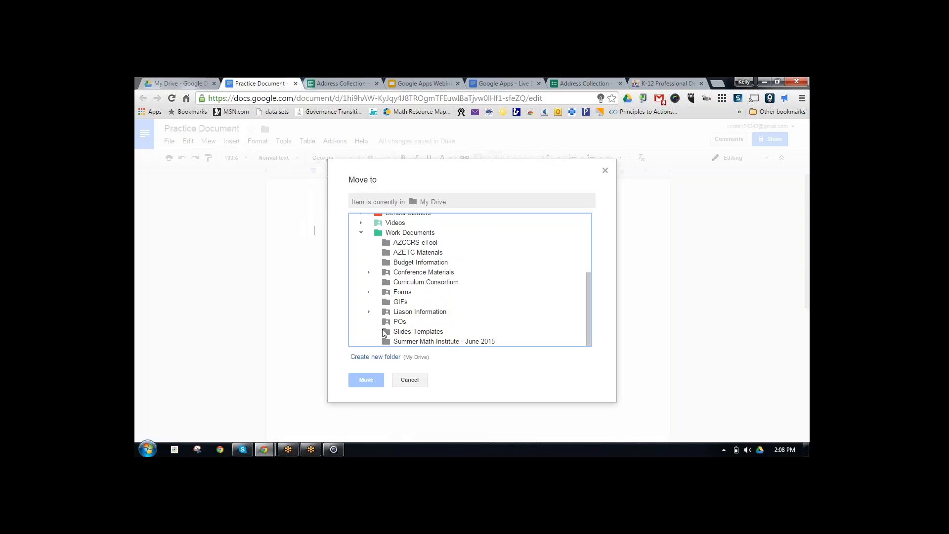
{"action": "left_click", "coordinate": [396, 235]}
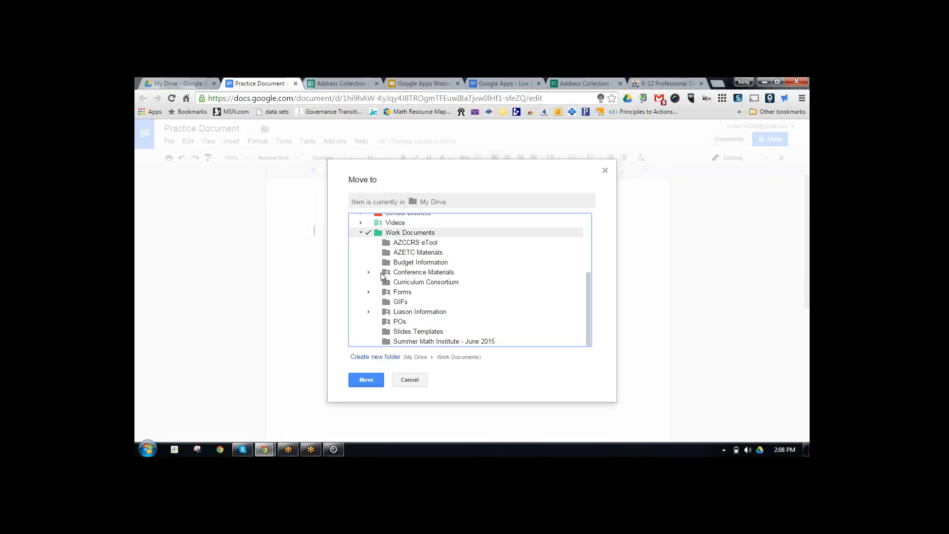
{"action": "left_click", "coordinate": [368, 382]}
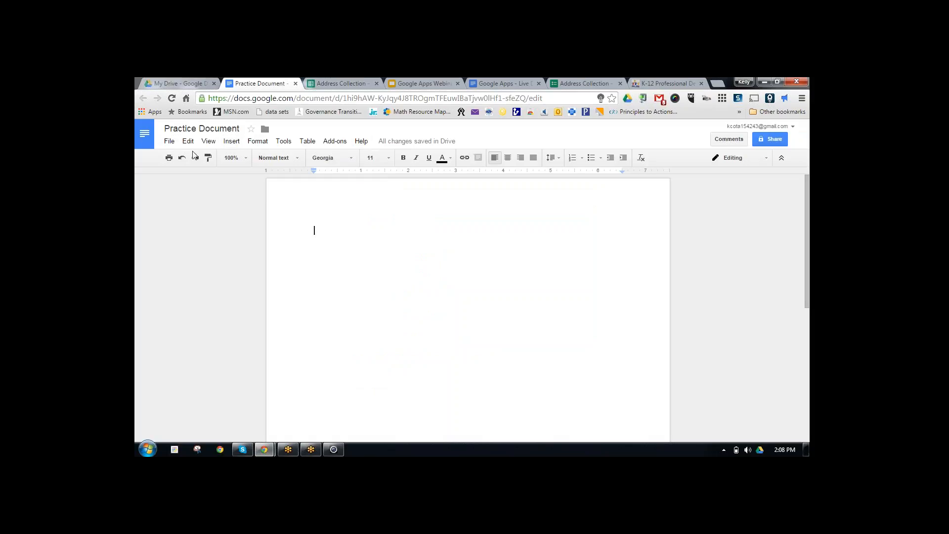
{"action": "left_click", "coordinate": [169, 142]}
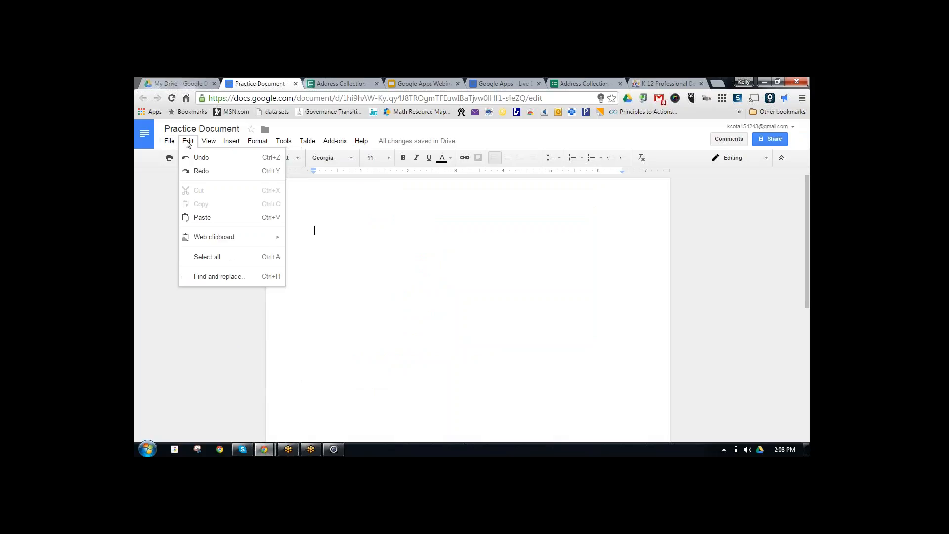
{"action": "mouse_move", "coordinate": [216, 142]}
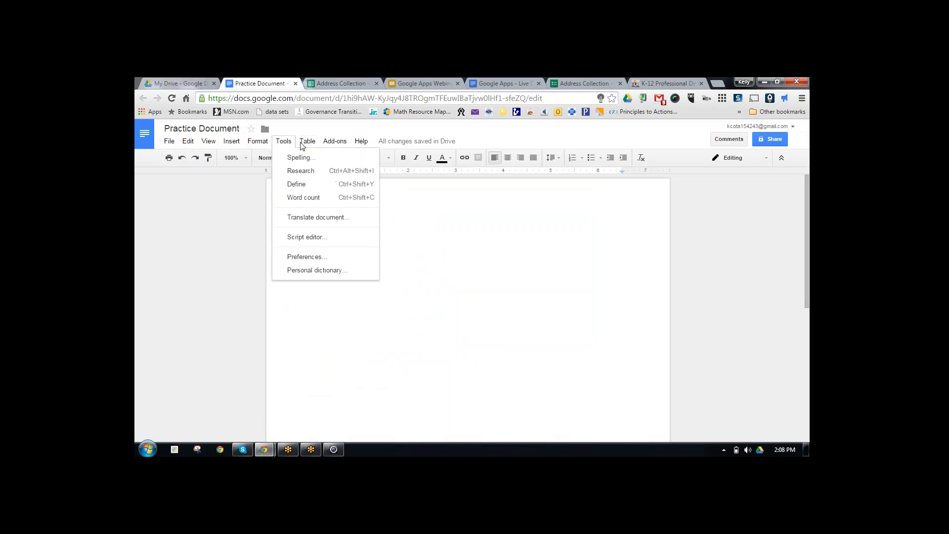
{"action": "mouse_move", "coordinate": [370, 143]}
{"action": "mouse_move", "coordinate": [334, 145]}
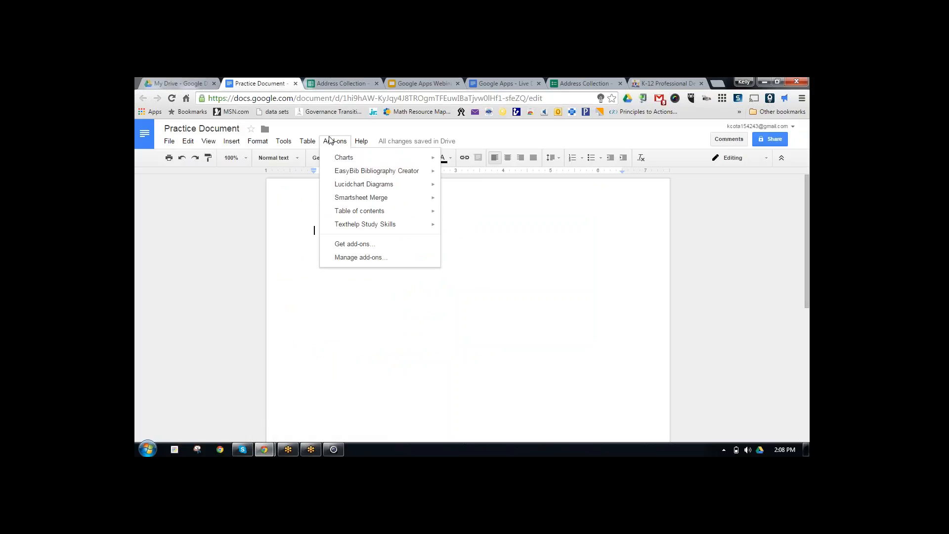
{"action": "mouse_move", "coordinate": [169, 143]}
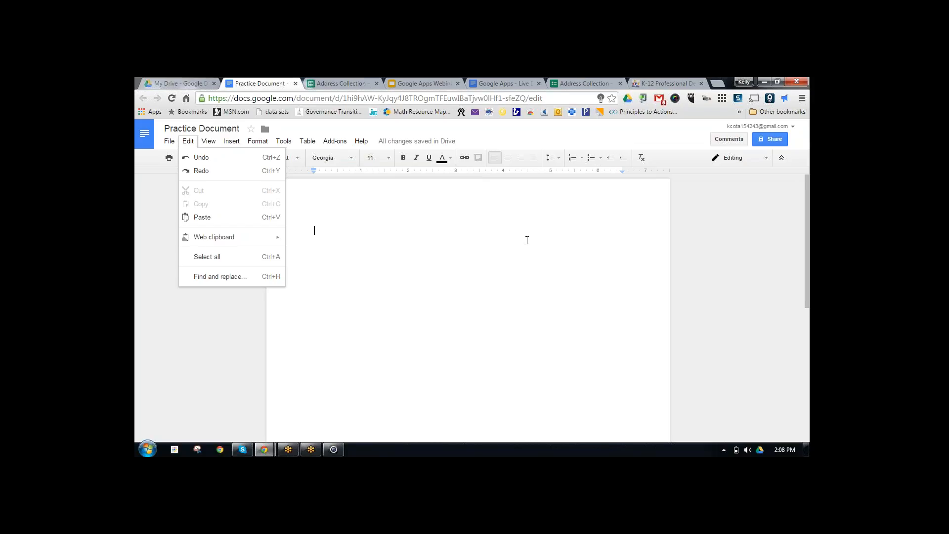
{"action": "left_click", "coordinate": [521, 229]}
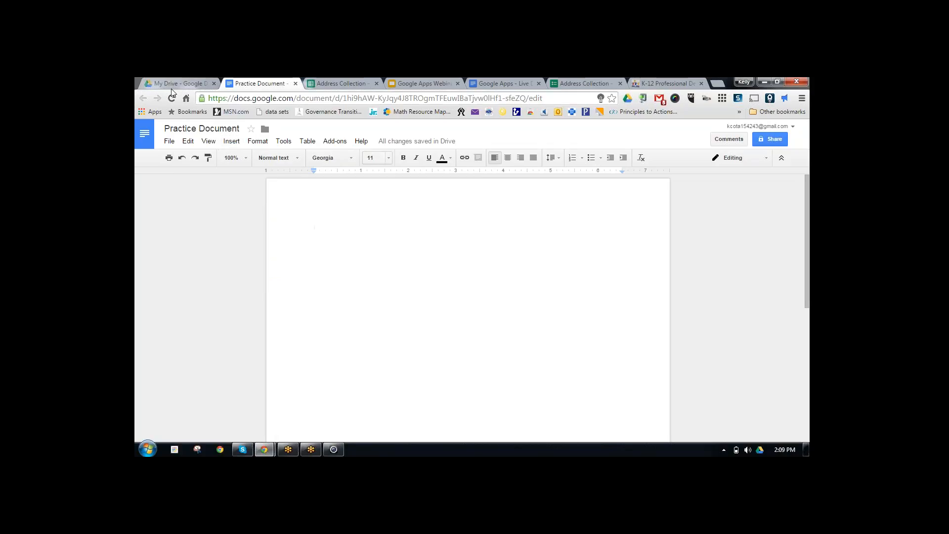
- Search Google Images for student and insert the picture of two students at computers into the Practice Document
{"action": "left_click", "coordinate": [232, 141]}
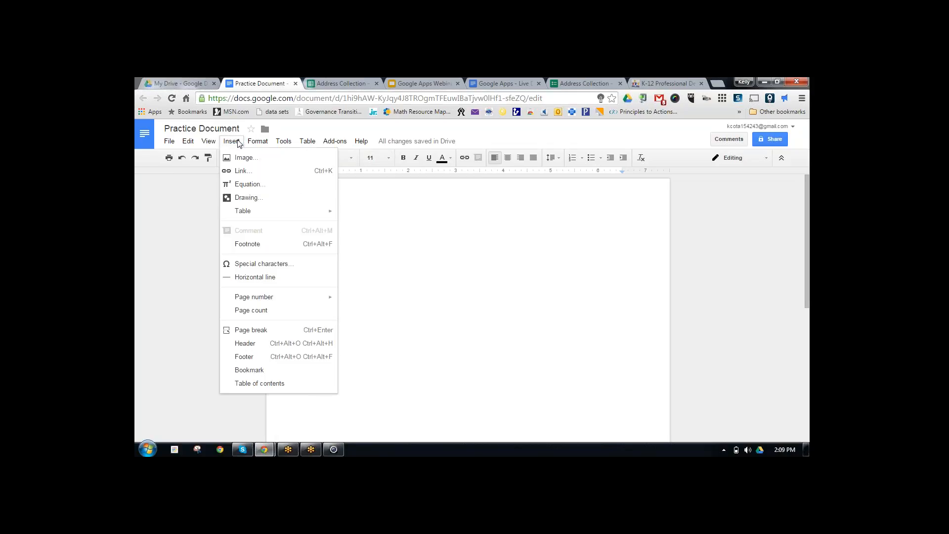
{"action": "left_click", "coordinate": [246, 158]}
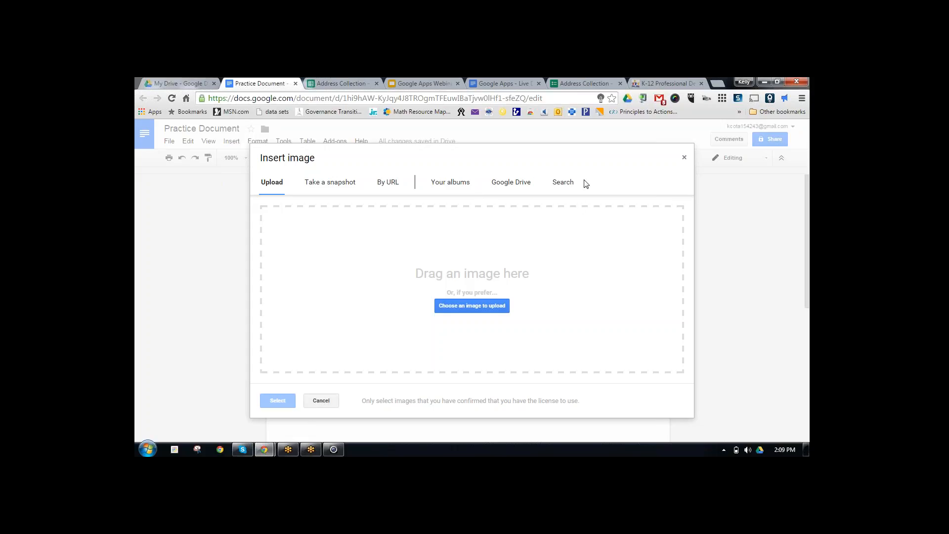
{"action": "left_click", "coordinate": [559, 184]}
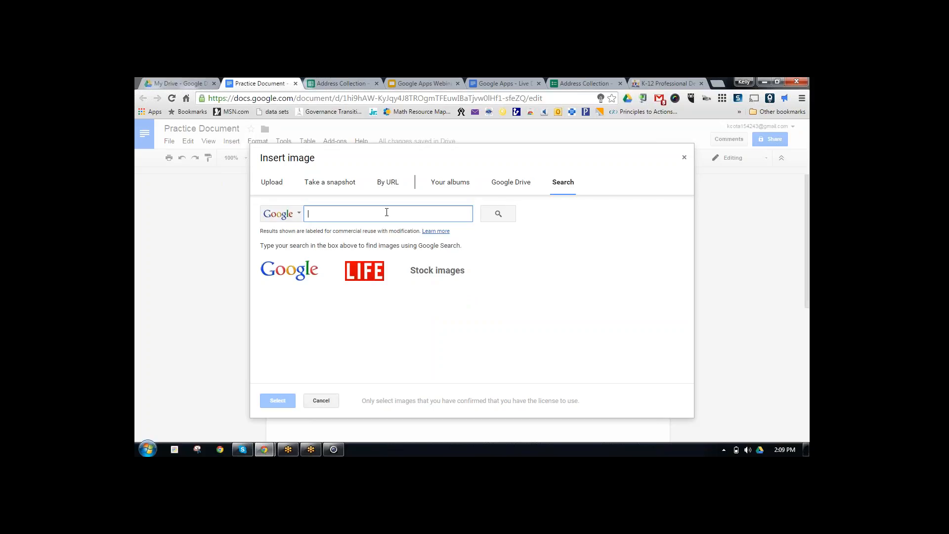
{"action": "type", "text": "student"}
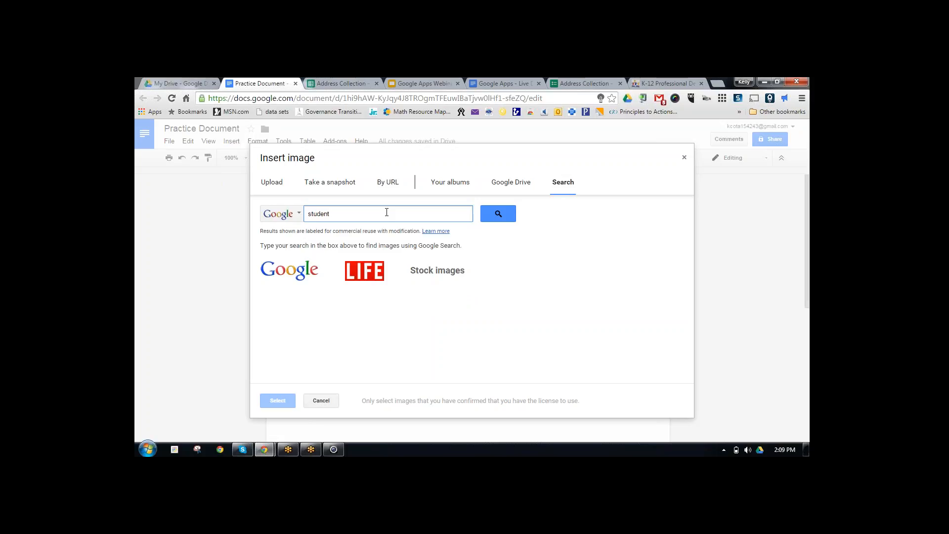
{"action": "key", "text": "Return"}
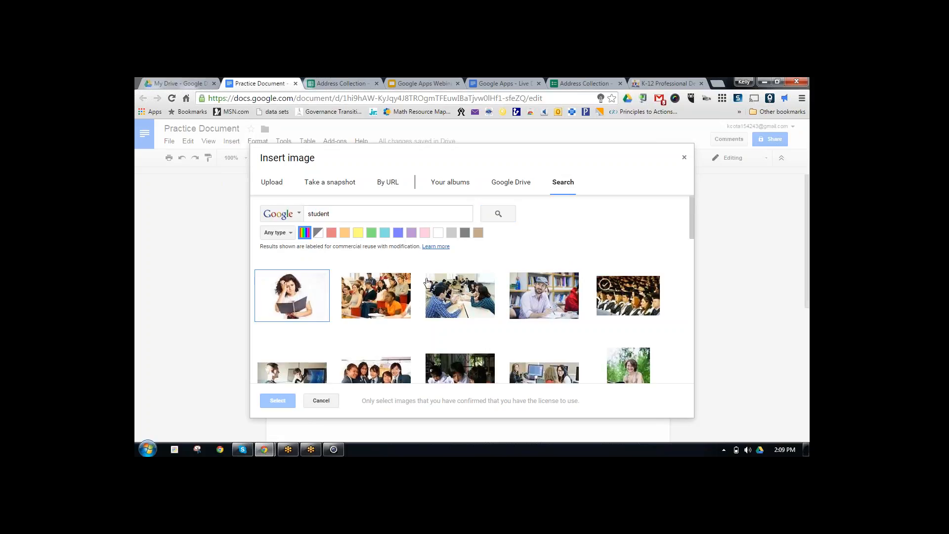
{"action": "scroll", "coordinate": [446, 324], "scroll_direction": "down", "scroll_amount": 2}
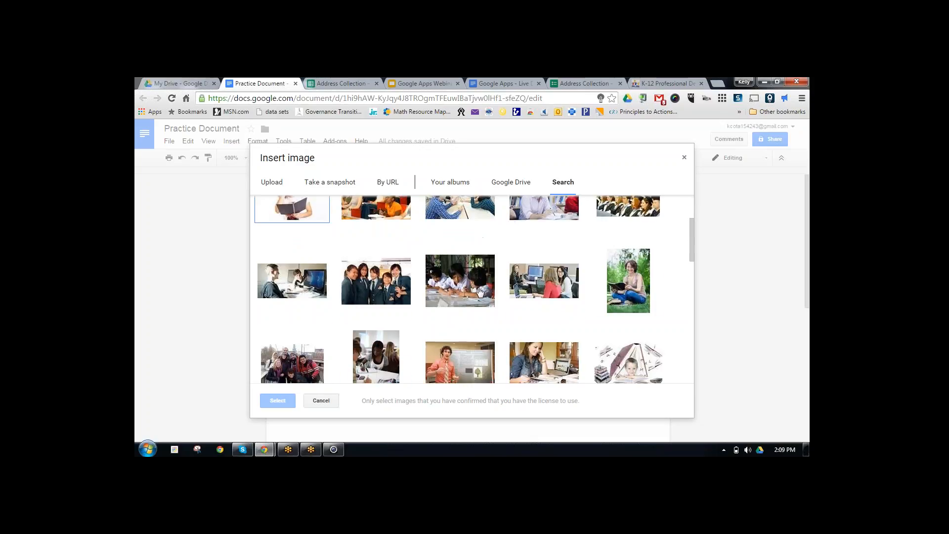
{"action": "double_click", "coordinate": [296, 295]}
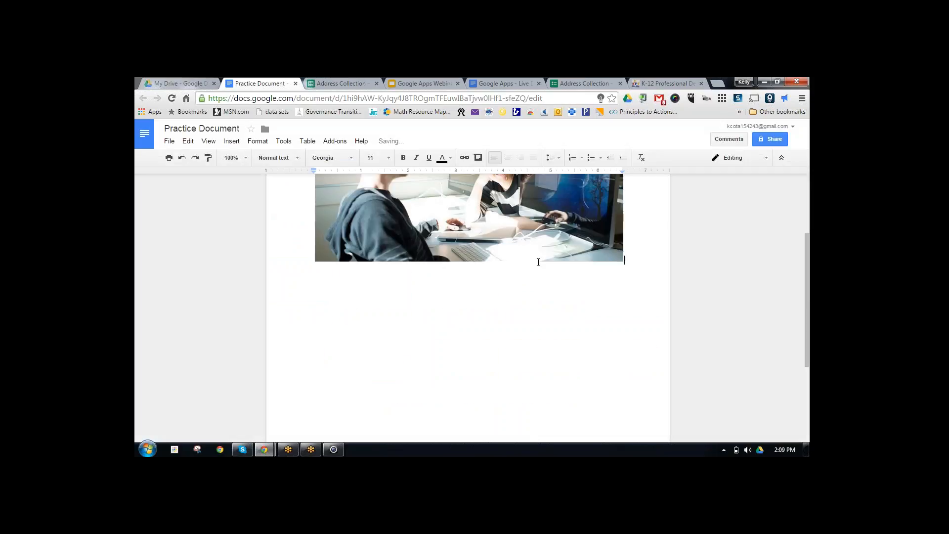
- Shrink the inserted student image proportionally to about 4.3 inches wide and enter crop mode
{"action": "left_click", "coordinate": [568, 304]}
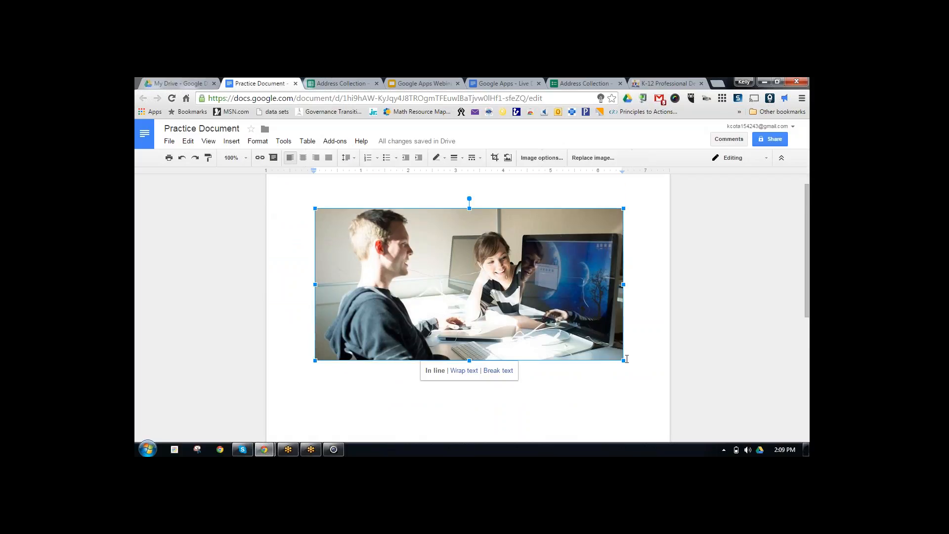
{"action": "left_click_drag", "start_coordinate": [623, 360], "coordinate": [521, 312]}
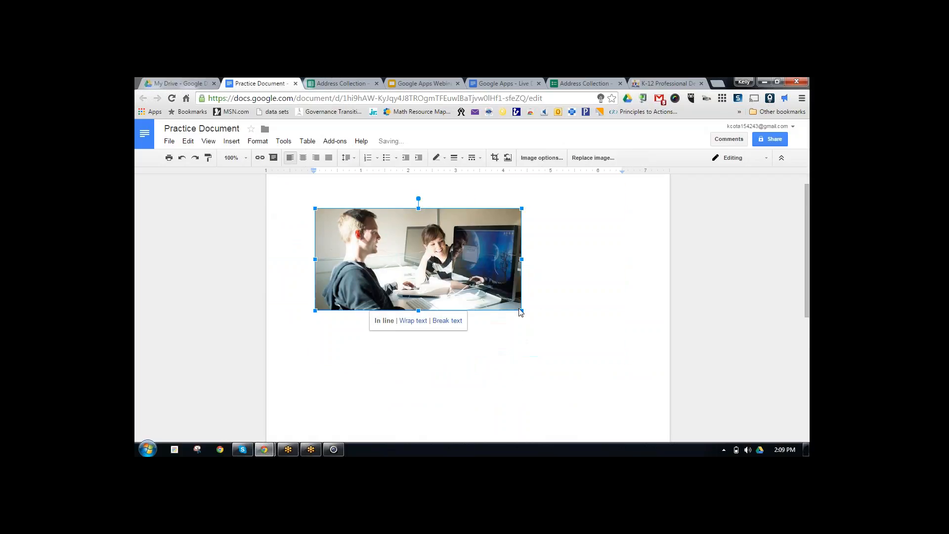
{"action": "left_click", "coordinate": [495, 157]}
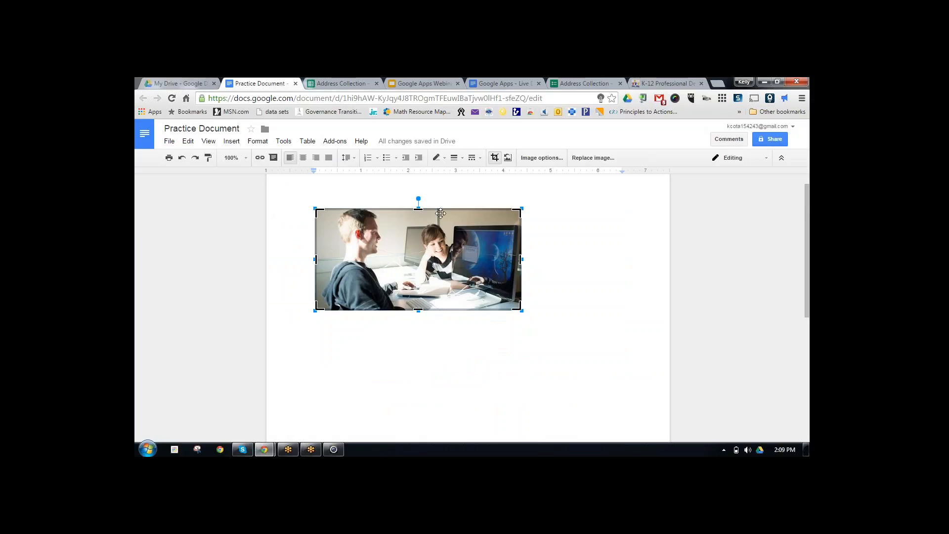
{"action": "left_click_drag", "start_coordinate": [418, 211], "coordinate": [461, 235]}
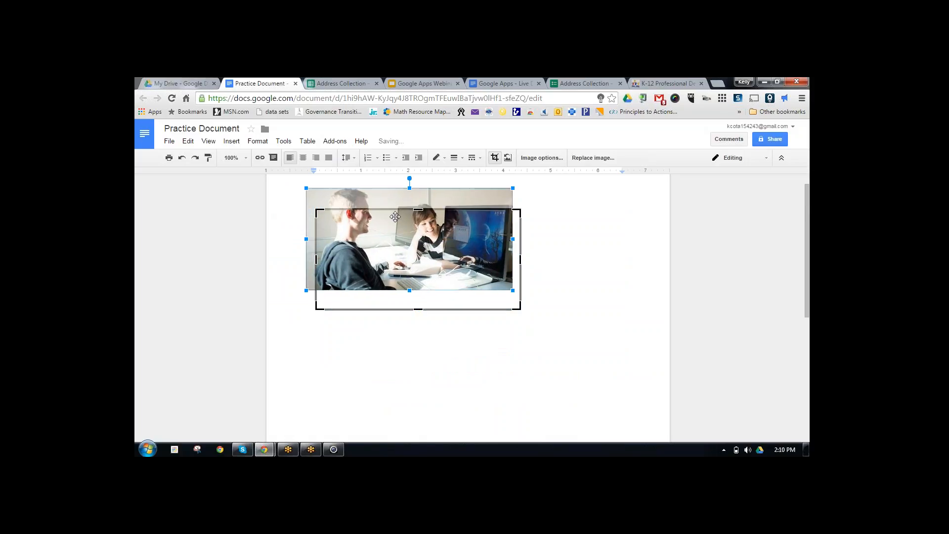
{"action": "left_click", "coordinate": [182, 158]}
{"action": "left_click", "coordinate": [182, 157]}
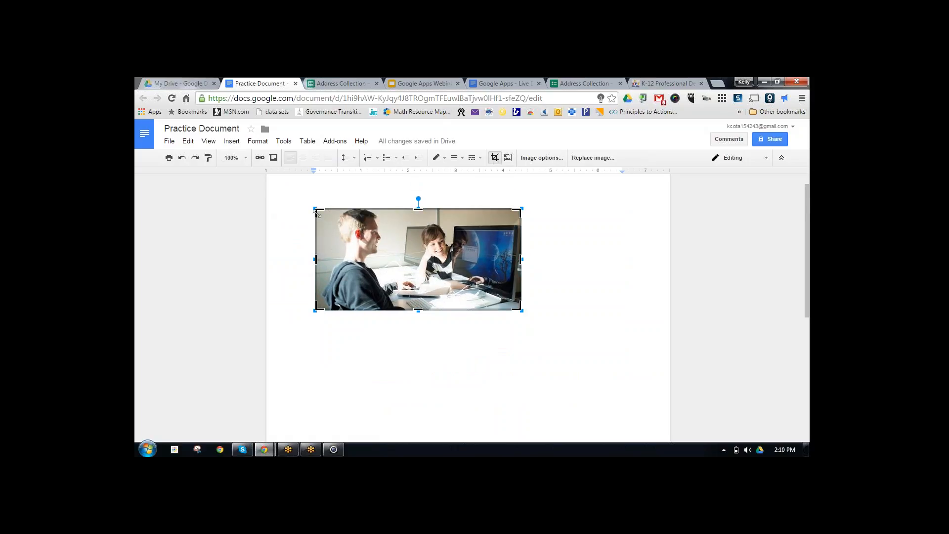
- Crop the image to the smiling student beside the monitor, about 1.3 inches wide and 1.5 inches high
{"action": "left_click_drag", "start_coordinate": [315, 259], "coordinate": [376, 258]}
{"action": "left_click_drag", "start_coordinate": [348, 308], "coordinate": [347, 277]}
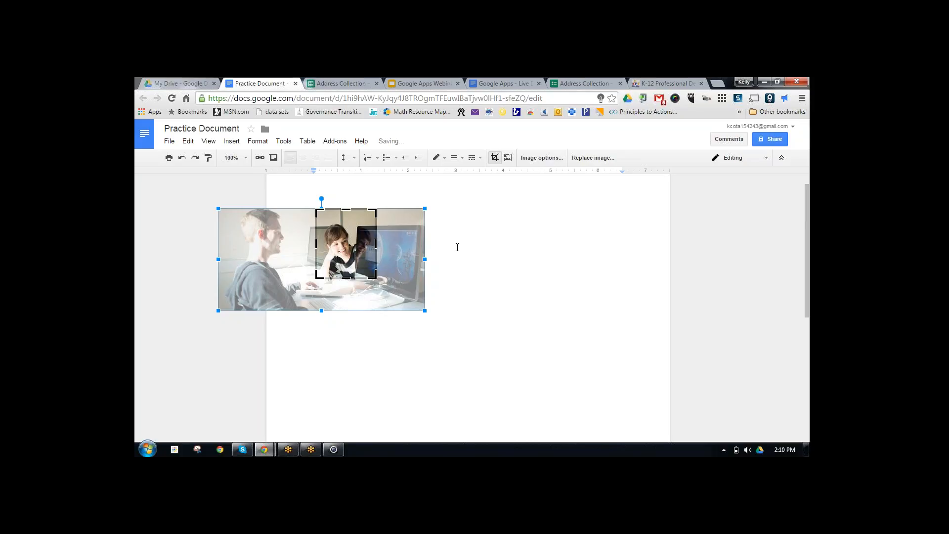
{"action": "key", "text": "Return"}
{"action": "left_click", "coordinate": [465, 241]}
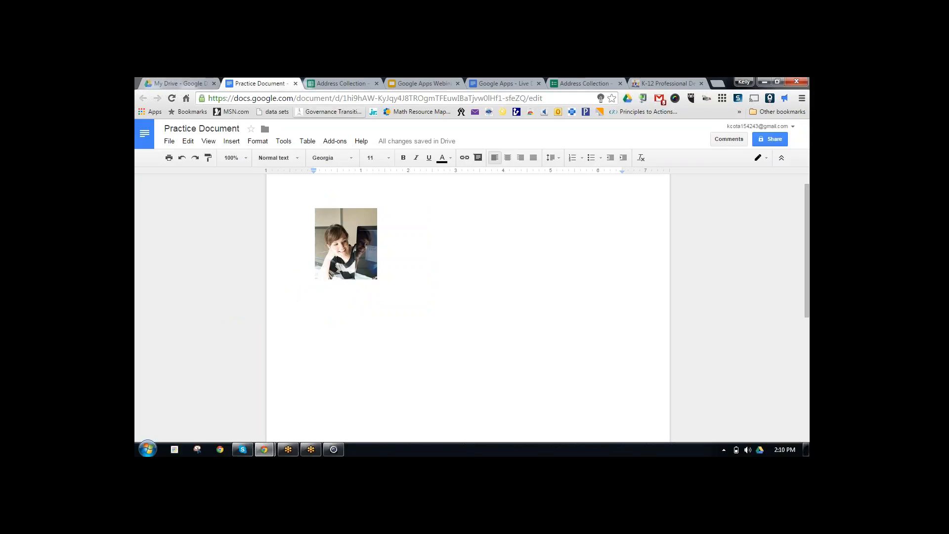
- Review the image insertion sources for uploading, pasting a URL and browsing Google Drive, without inserting another image
{"action": "left_click", "coordinate": [231, 141]}
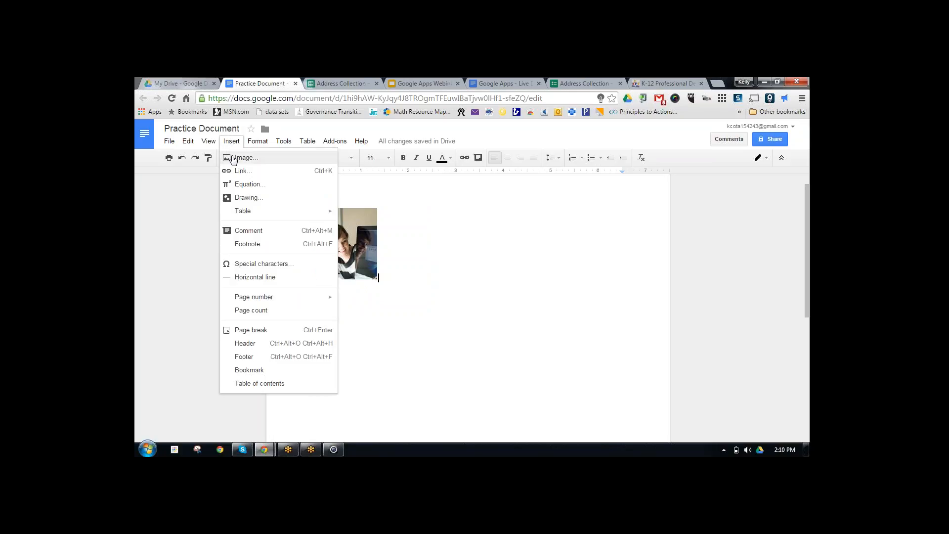
{"action": "left_click", "coordinate": [263, 158]}
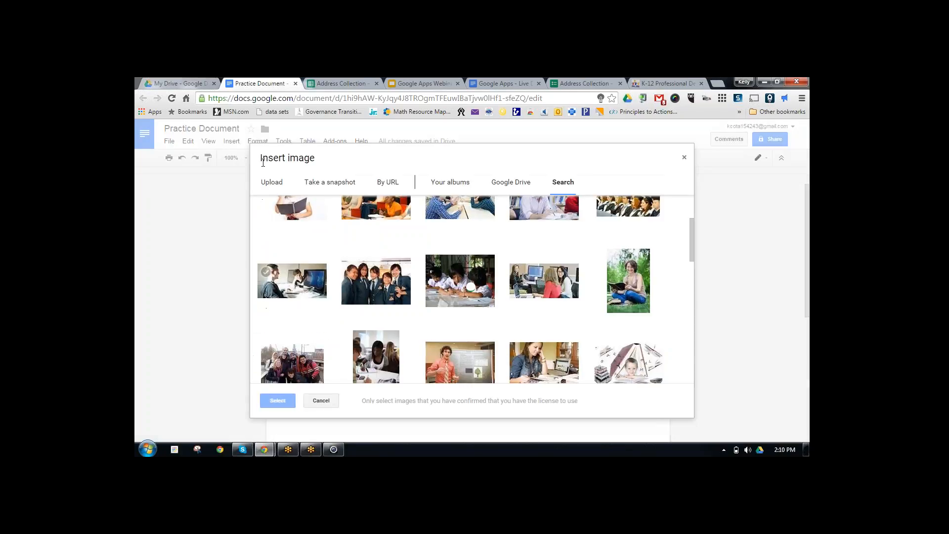
{"action": "left_click", "coordinate": [272, 183]}
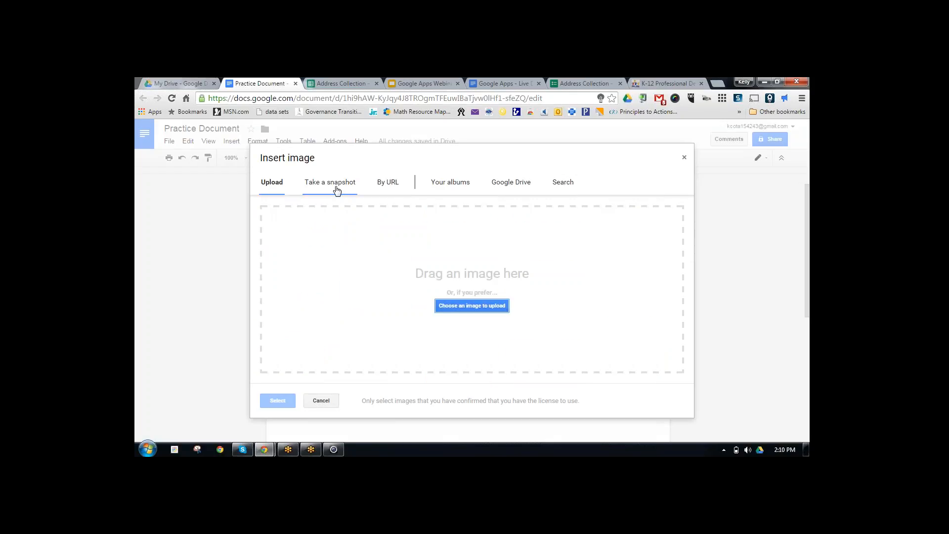
{"action": "left_click", "coordinate": [383, 183]}
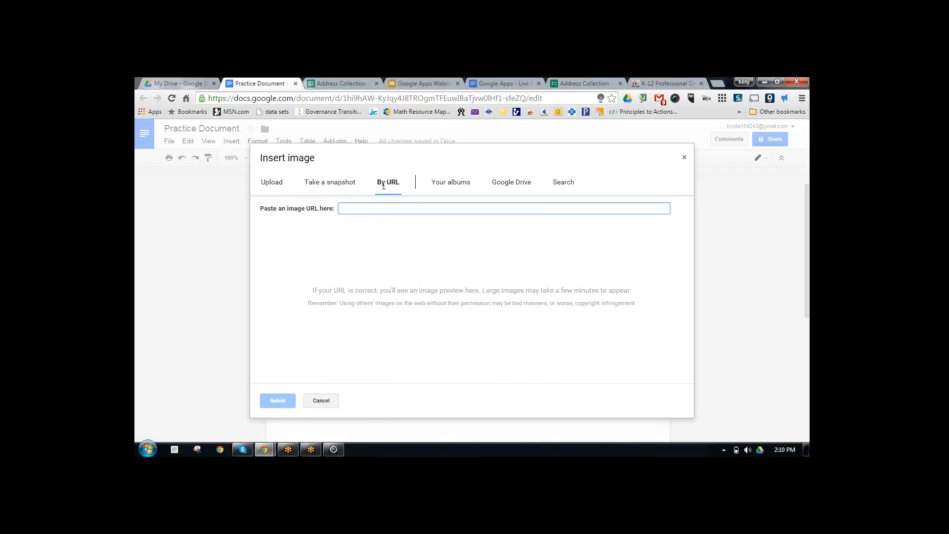
{"action": "left_click", "coordinate": [524, 184]}
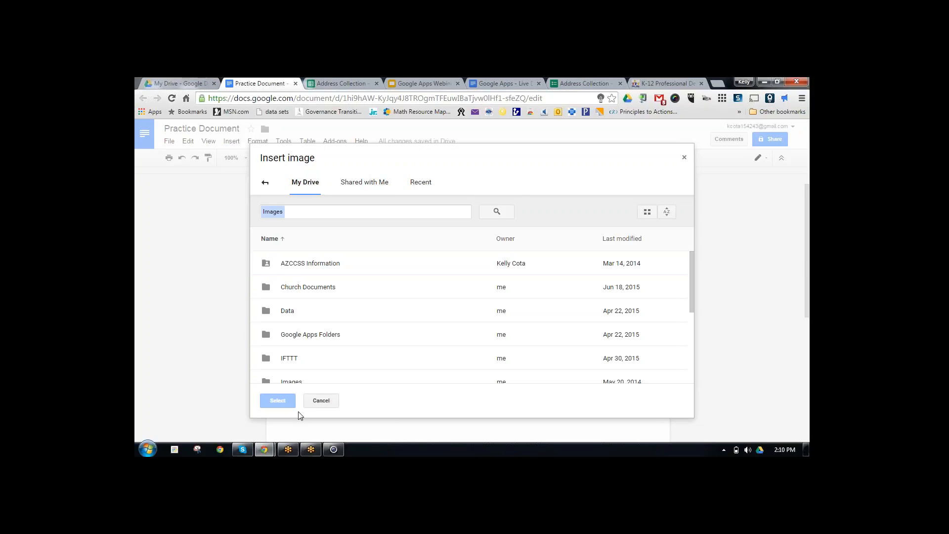
{"action": "left_click", "coordinate": [322, 400]}
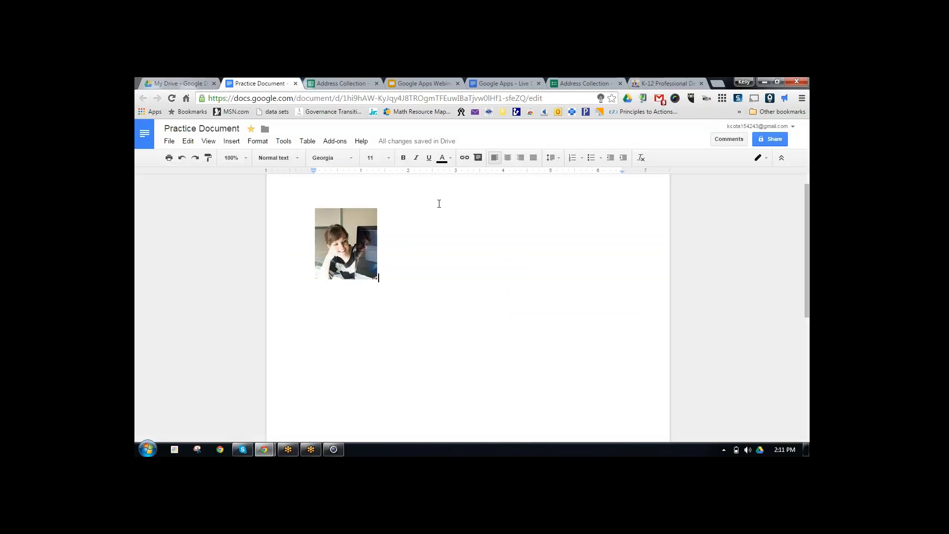
- Switch between Google Drive and the Practice Document, and view the starred items in Drive
{"action": "left_click", "coordinate": [173, 84]}
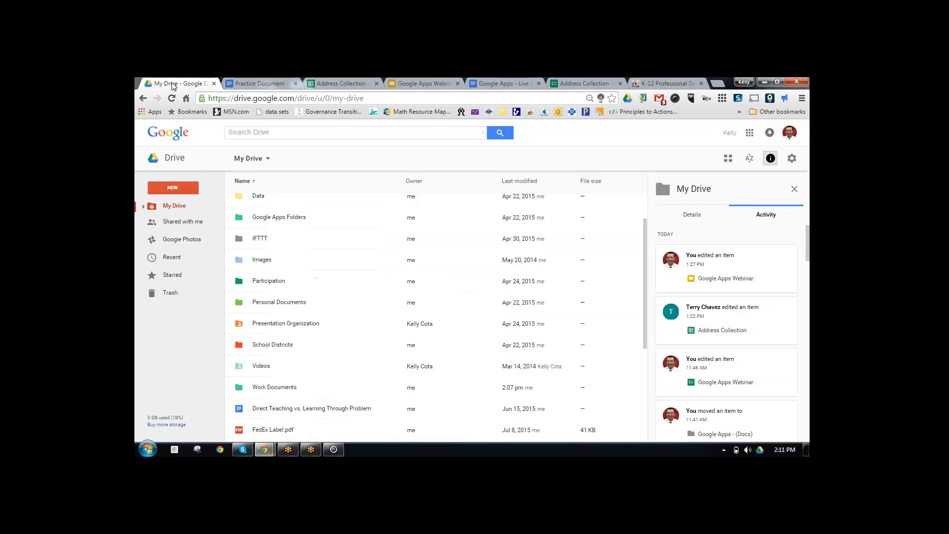
{"action": "left_click", "coordinate": [252, 83]}
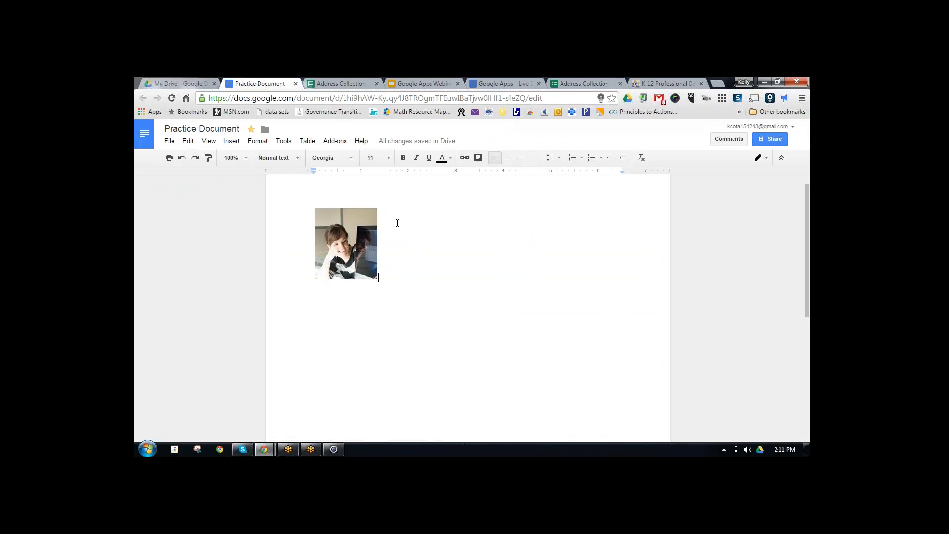
{"action": "left_click", "coordinate": [178, 84]}
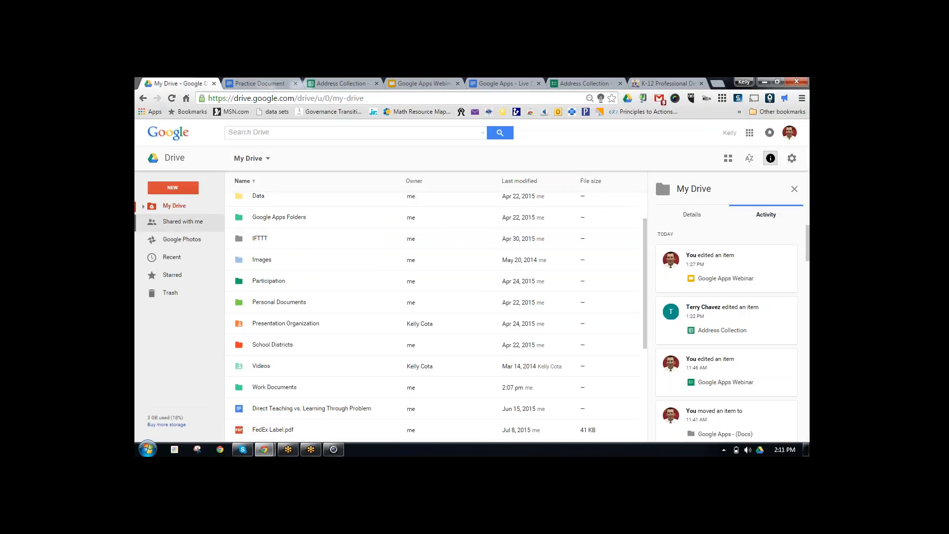
{"action": "left_click", "coordinate": [178, 278]}
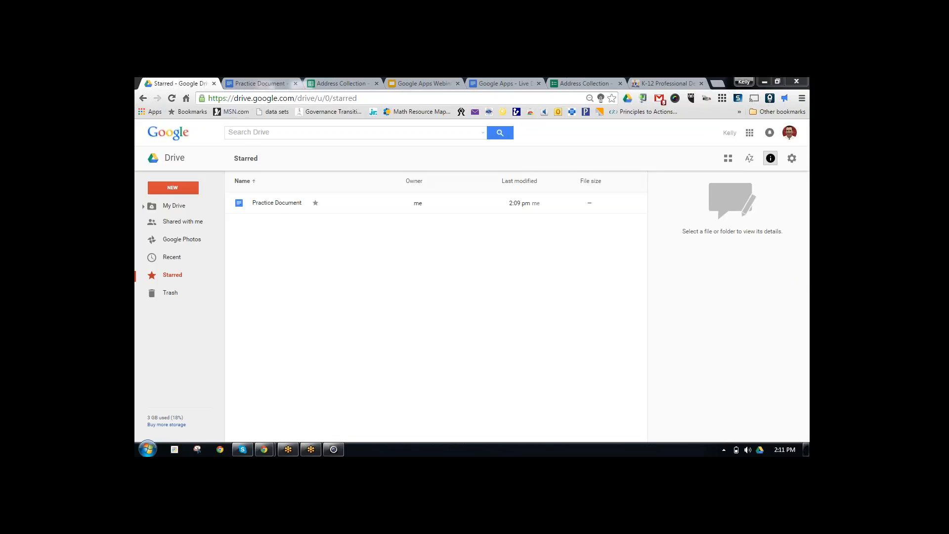
- Close the Practice Document and switch to the Google Apps Webinar presentation
{"action": "left_click", "coordinate": [250, 81]}
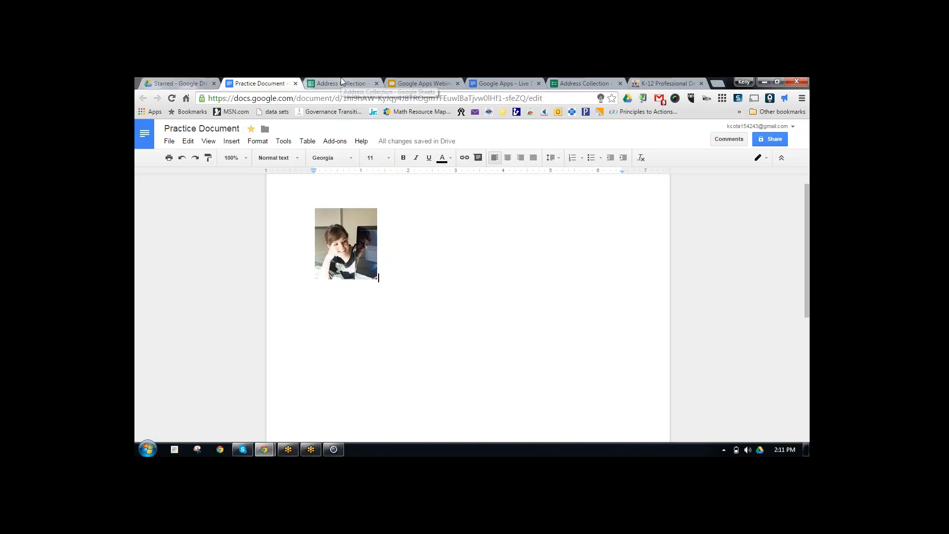
{"action": "left_click", "coordinate": [295, 84]}
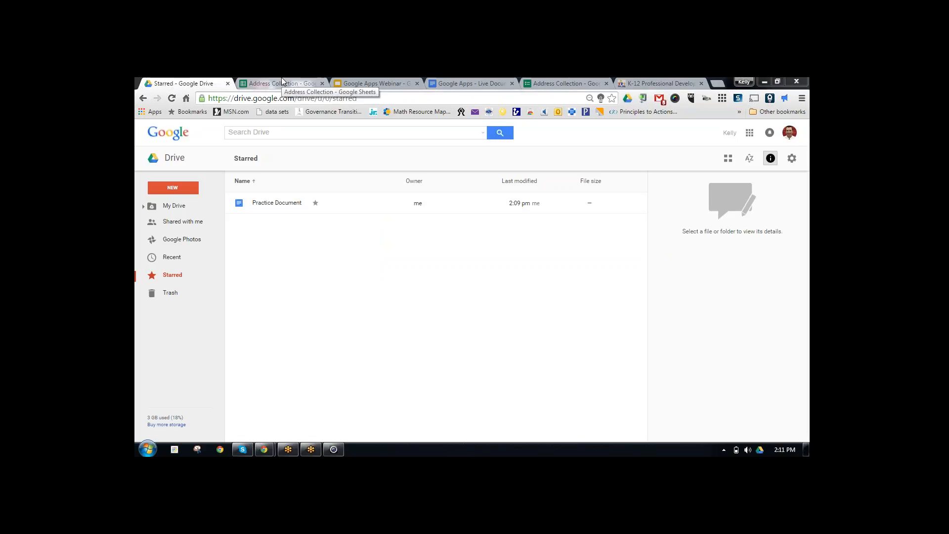
{"action": "left_click", "coordinate": [349, 83]}
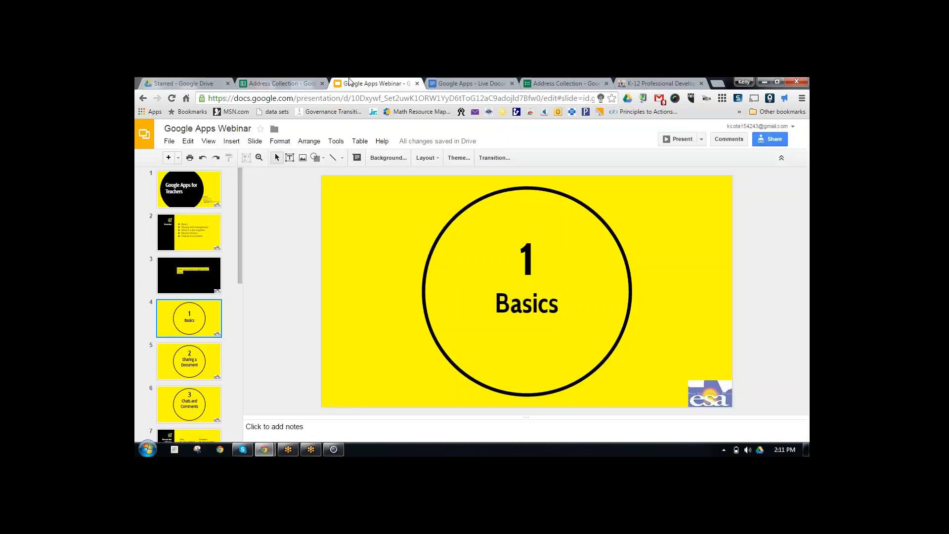
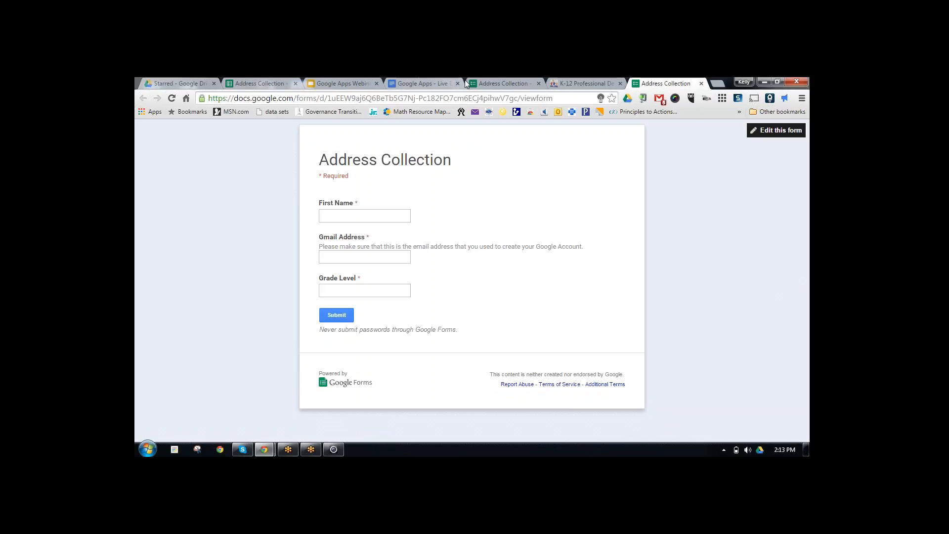
- Review the Address Collection response spreadsheet, the form's editing view and its live form, and return to the responses
{"action": "left_click", "coordinate": [247, 84]}
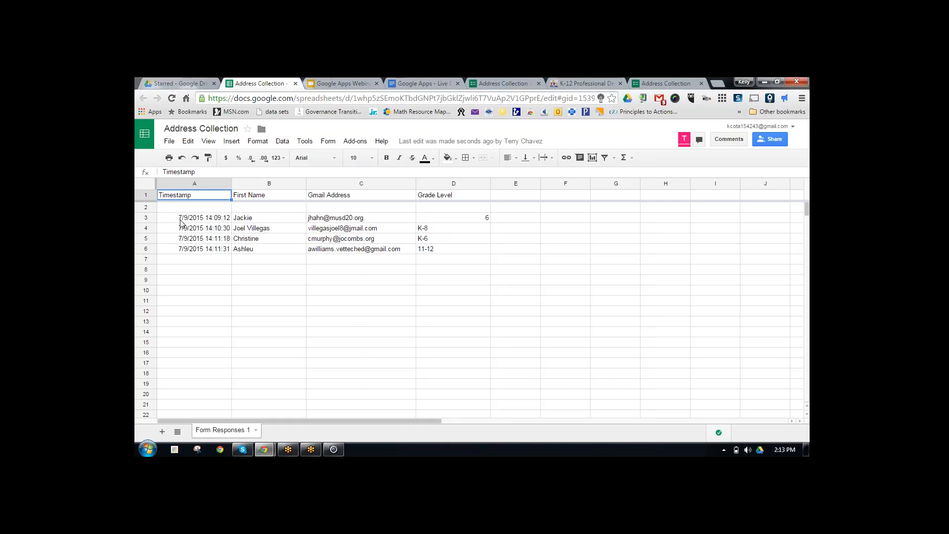
{"action": "left_click", "coordinate": [495, 84]}
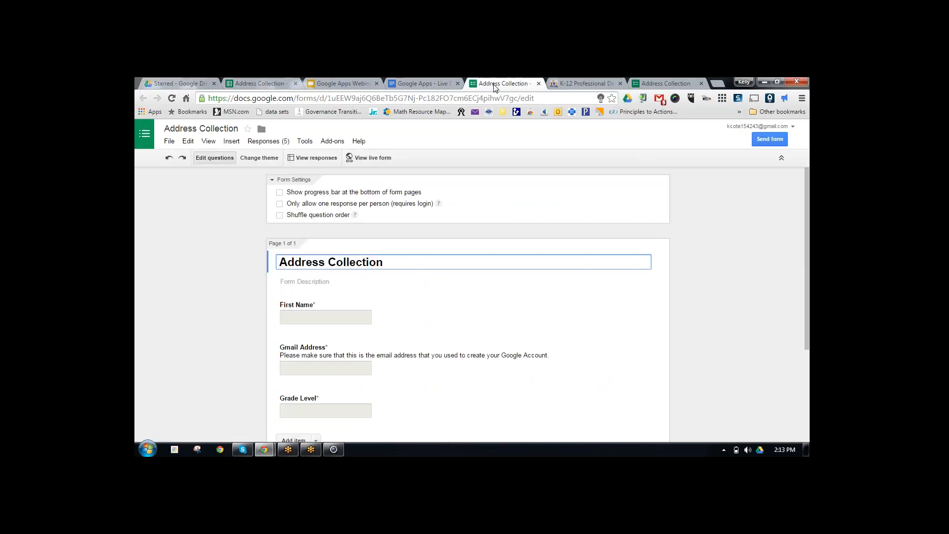
{"action": "left_click", "coordinate": [658, 82]}
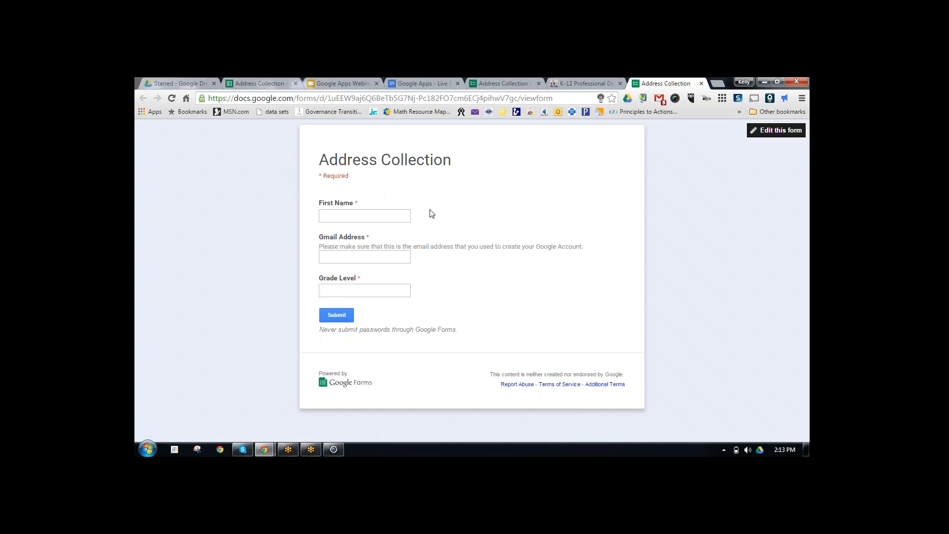
{"action": "left_click", "coordinate": [258, 82]}
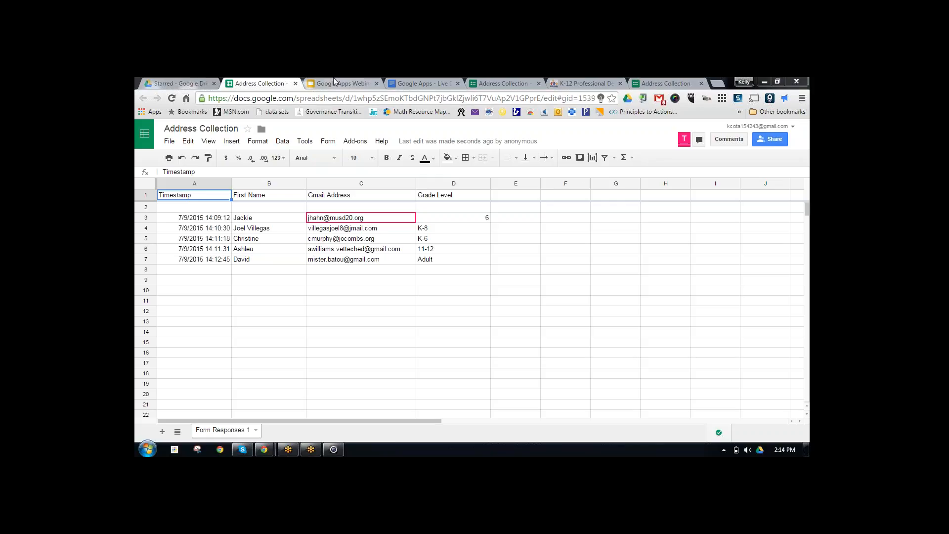
- Switch to Google Apps - Live Document and copy its shareable link that lets anyone with the link edit
{"action": "left_click", "coordinate": [405, 85]}
{"action": "scroll", "coordinate": [492, 264], "scroll_direction": "up", "scroll_amount": 15}
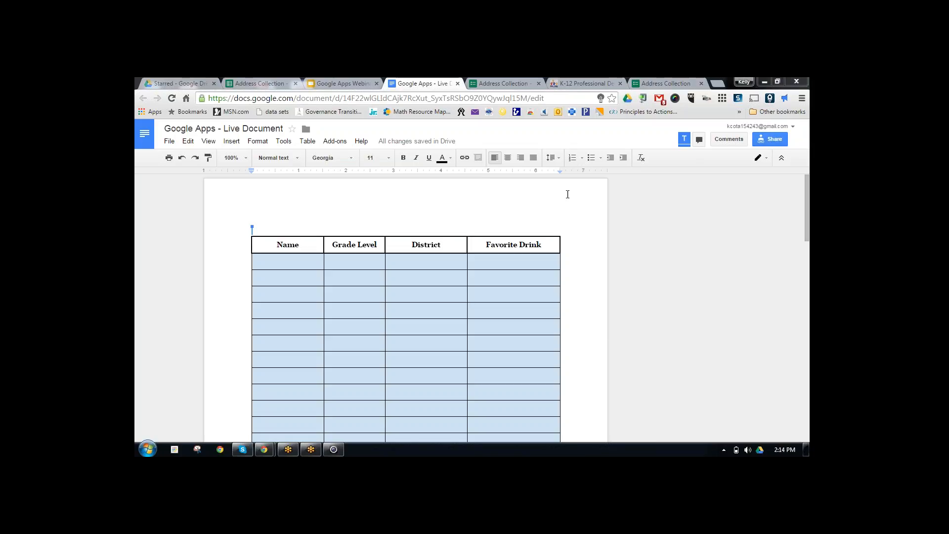
{"action": "left_click", "coordinate": [760, 139]}
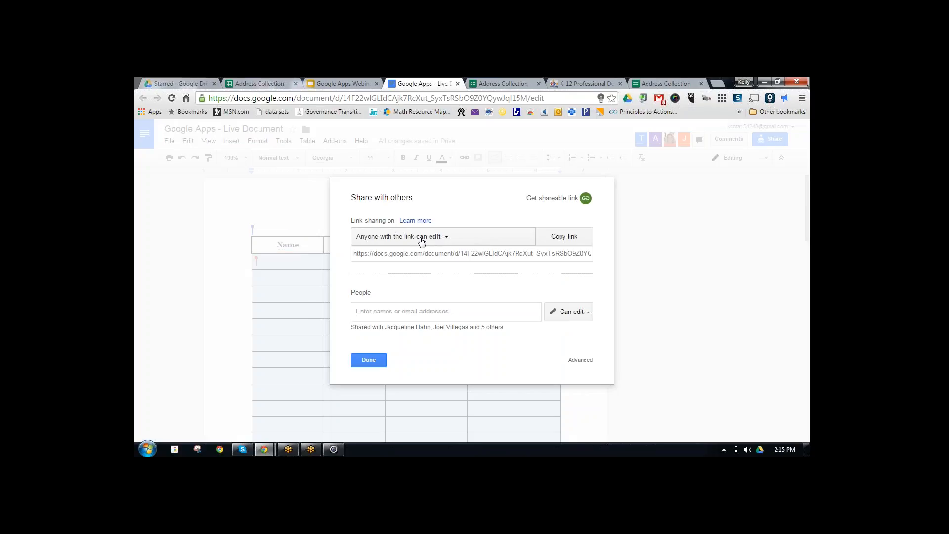
{"action": "left_click", "coordinate": [561, 239]}
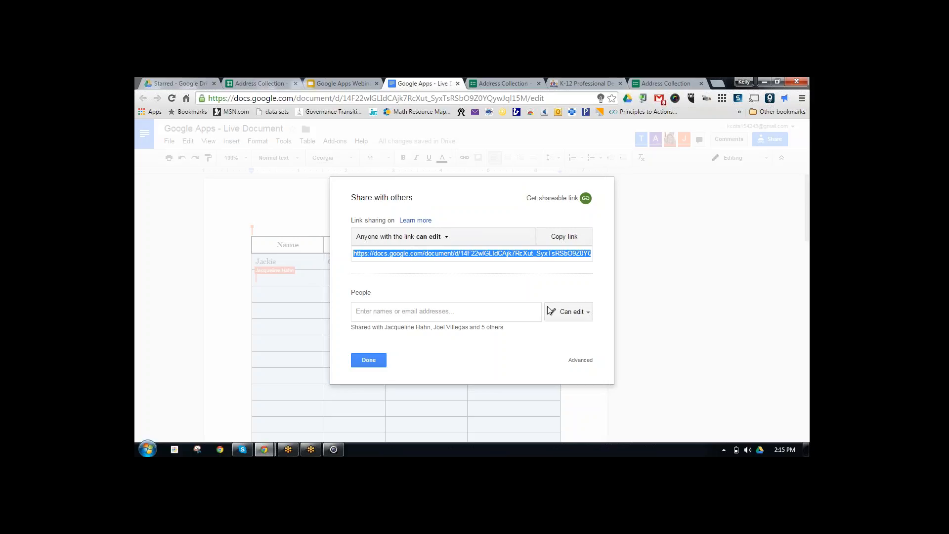
- View the permission levels available for invited people in the sharing settings and close the settings
{"action": "left_click", "coordinate": [589, 313]}
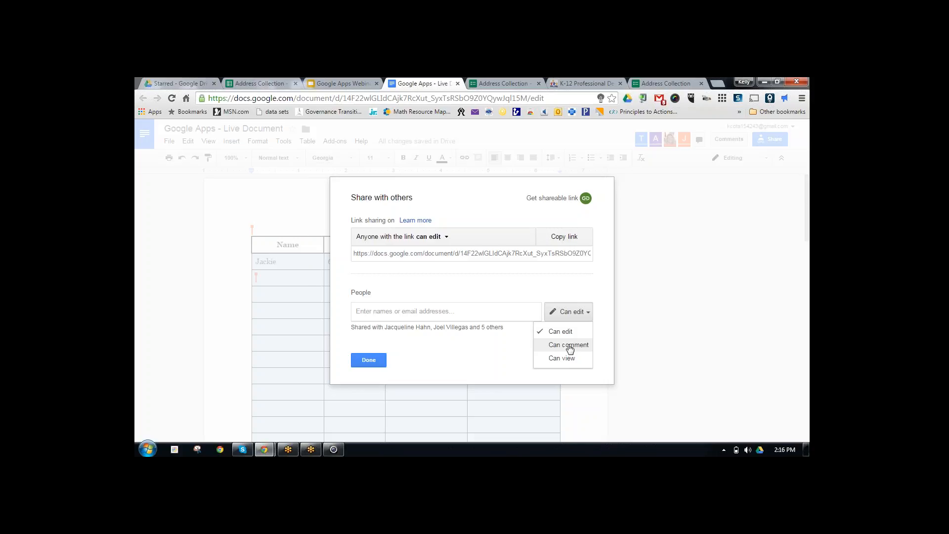
{"action": "left_click", "coordinate": [373, 357]}
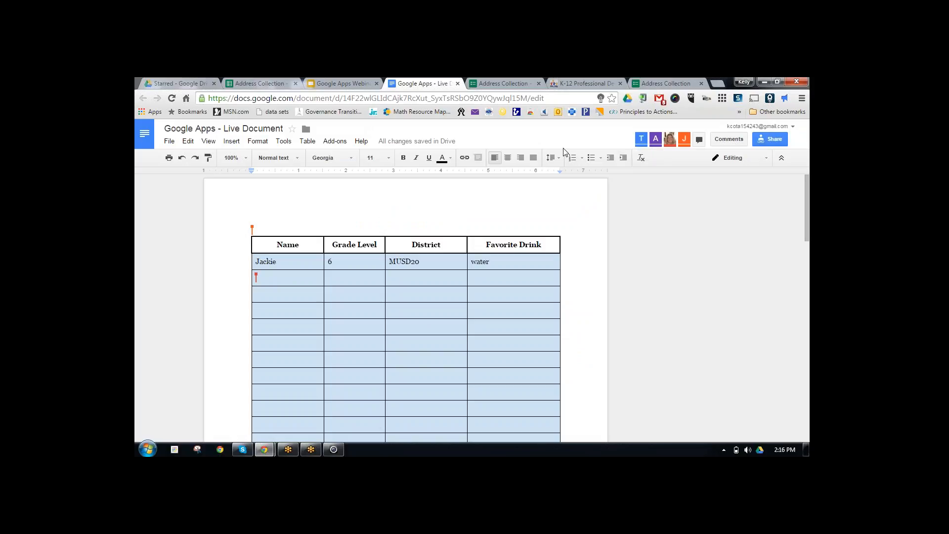
- View the Shared with me files in Google Drive and return to Google Apps - Live Document
{"action": "left_click", "coordinate": [178, 82]}
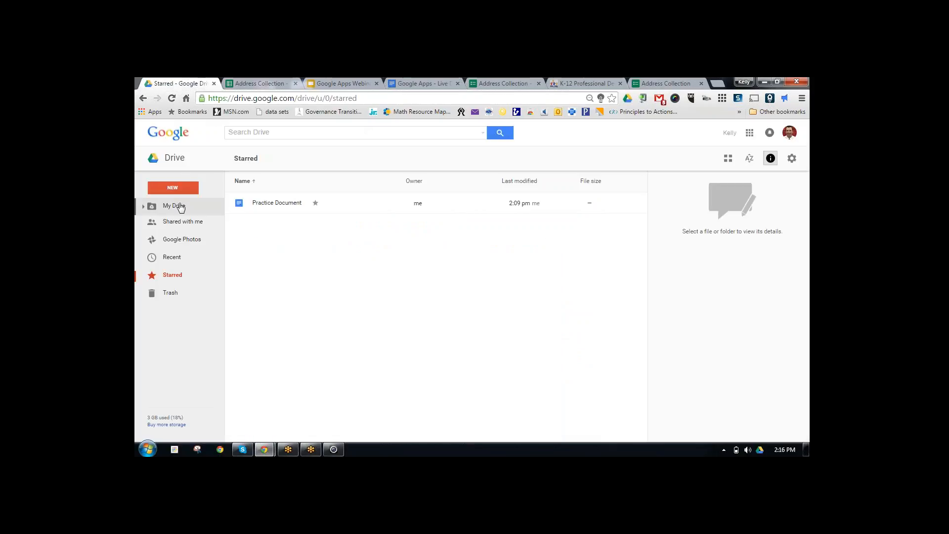
{"action": "left_click", "coordinate": [184, 222]}
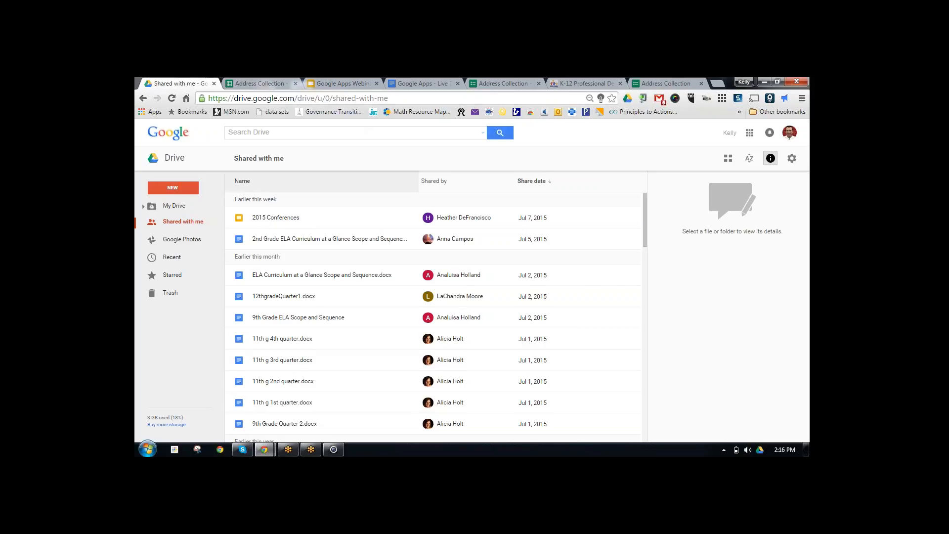
{"action": "left_click", "coordinate": [398, 84]}
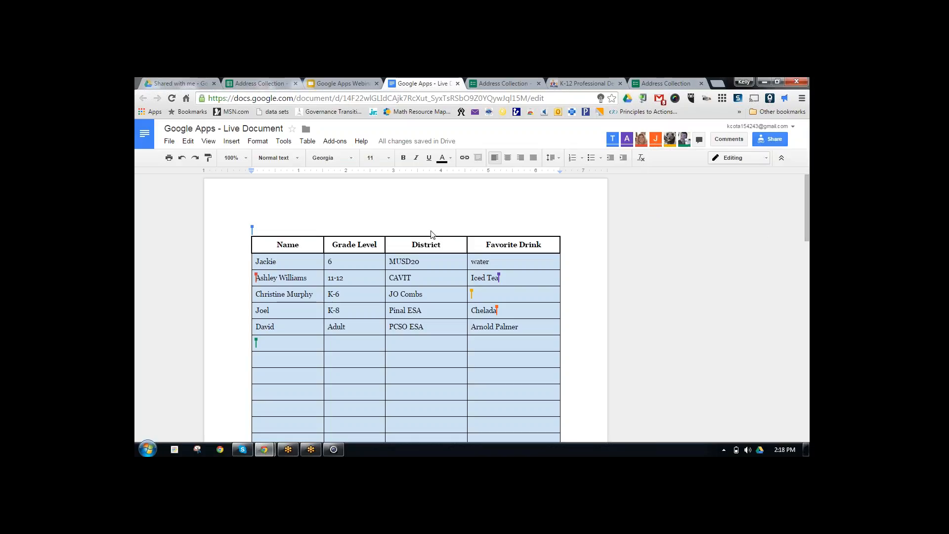
{"action": "left_click", "coordinate": [761, 140]}
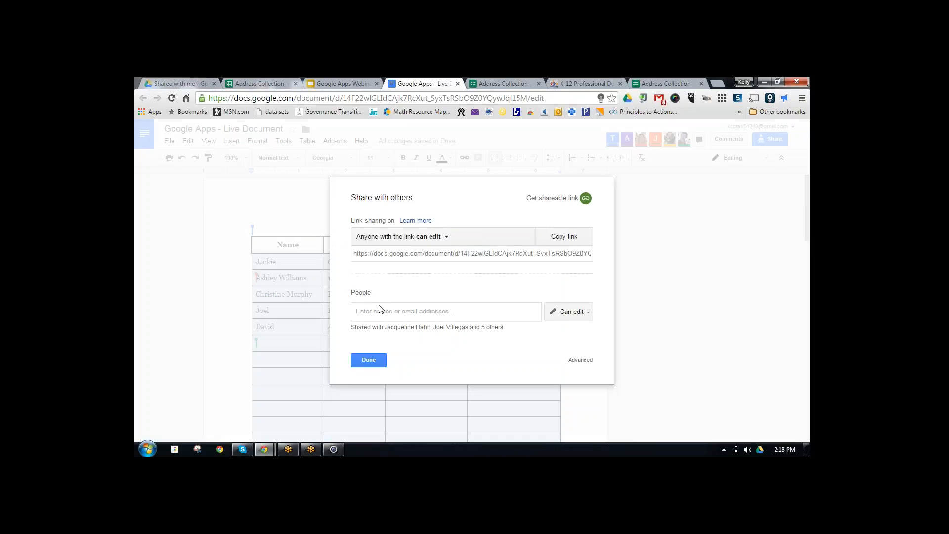
{"action": "type", "text": "and"}
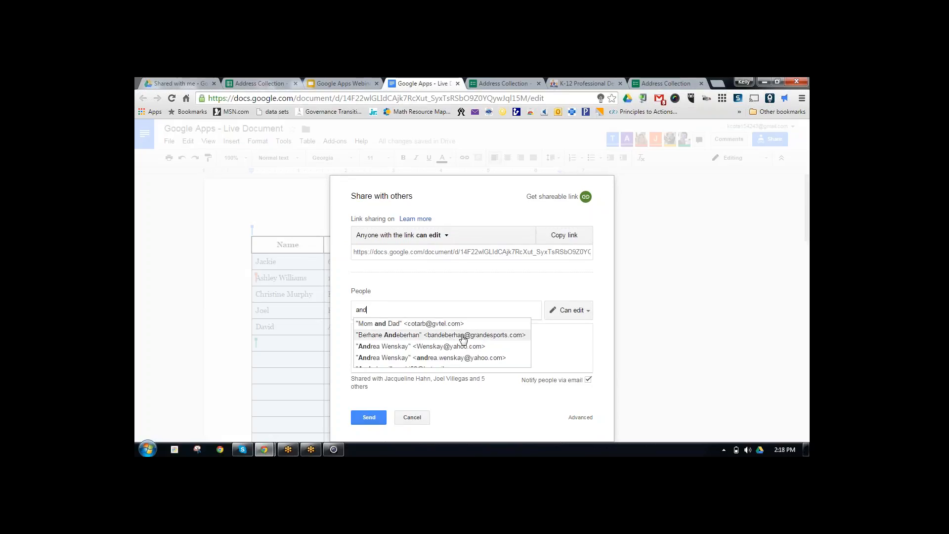
{"action": "key", "text": "Down"}
{"action": "key", "text": "Down"}
{"action": "key", "text": "Down"}
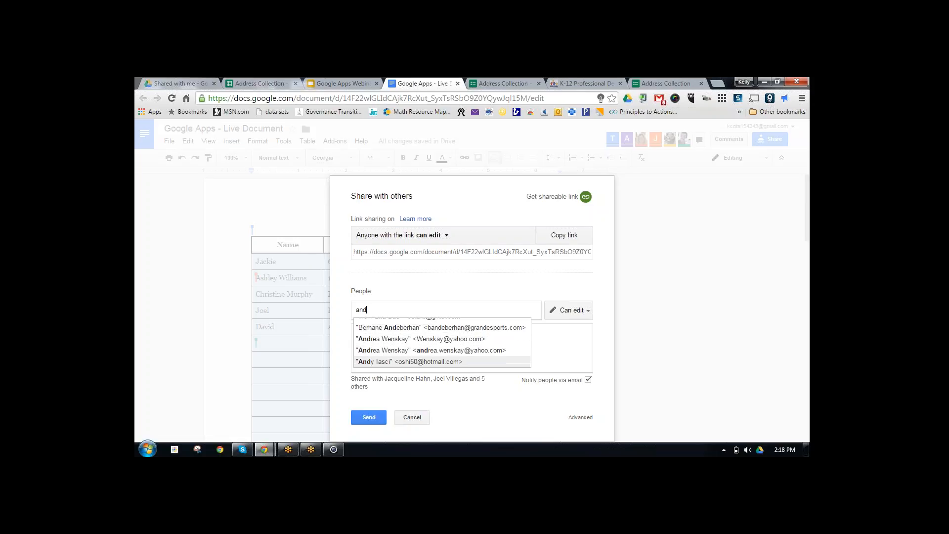
{"action": "key", "text": "Up"}
{"action": "key", "text": "Up"}
{"action": "key", "text": "Up"}
{"action": "key", "text": "Up"}
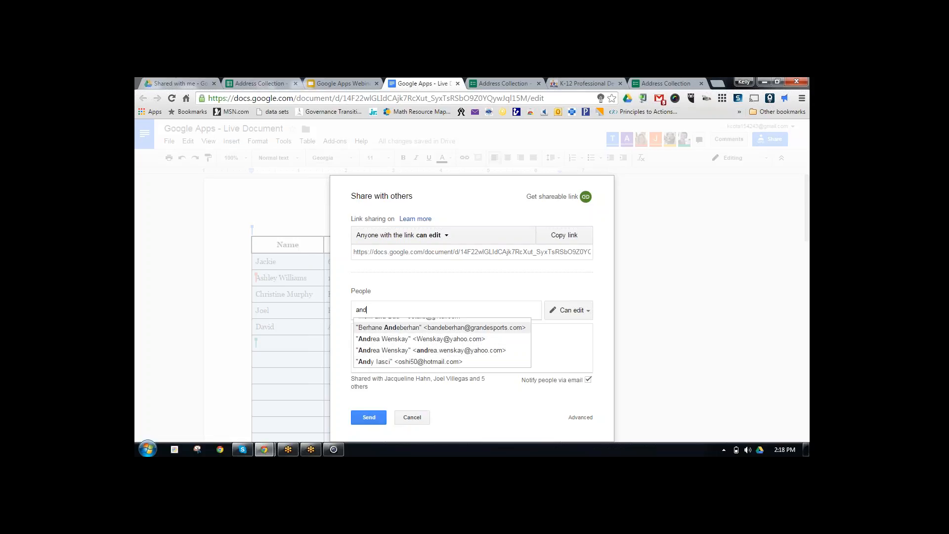
{"action": "key", "text": "BackSpace"}
{"action": "key", "text": "BackSpace"}
{"action": "key", "text": "BackSpace"}
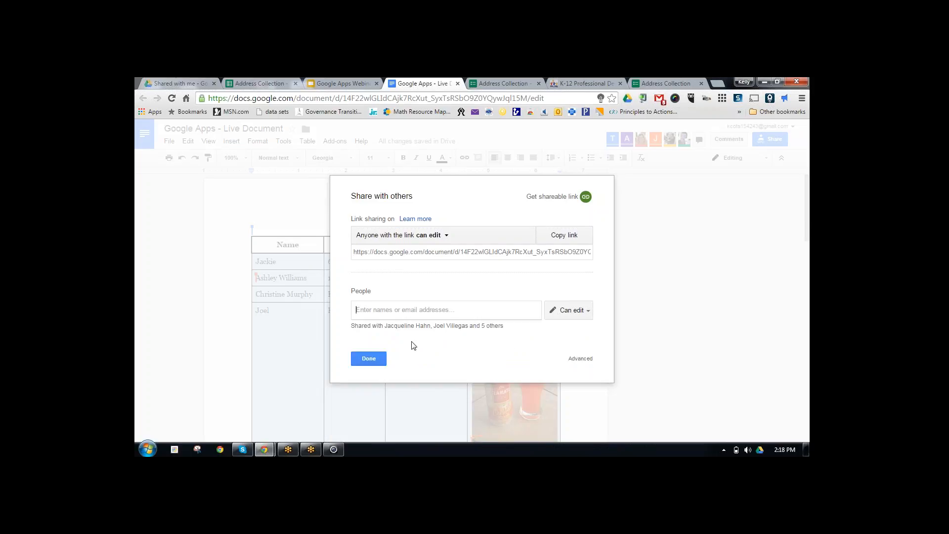
{"action": "left_click", "coordinate": [378, 359]}
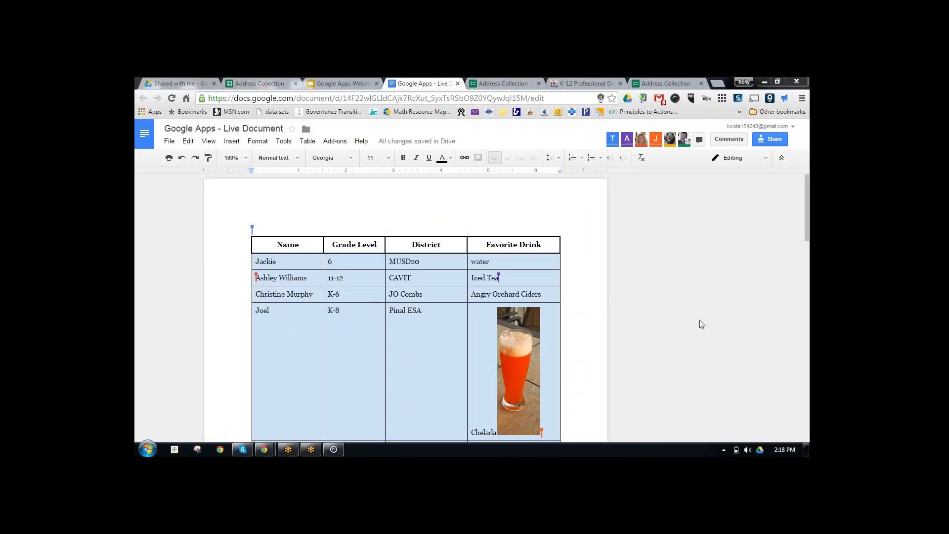
- Examine the participants' entries in the live document's table, including the drink photo and the blank rows
{"action": "left_click_drag", "start_coordinate": [806, 204], "coordinate": [807, 219]}
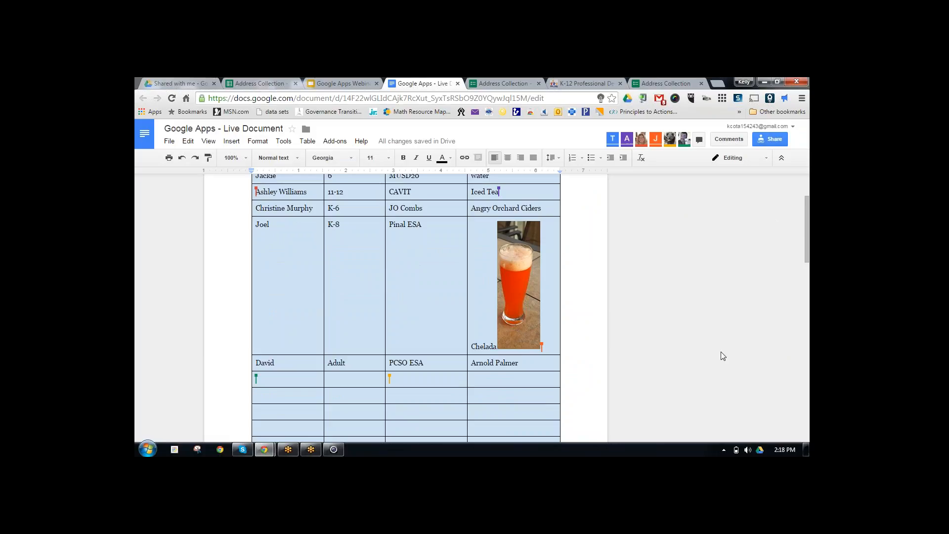
{"action": "scroll", "coordinate": [622, 341], "scroll_direction": "up", "scroll_amount": 1}
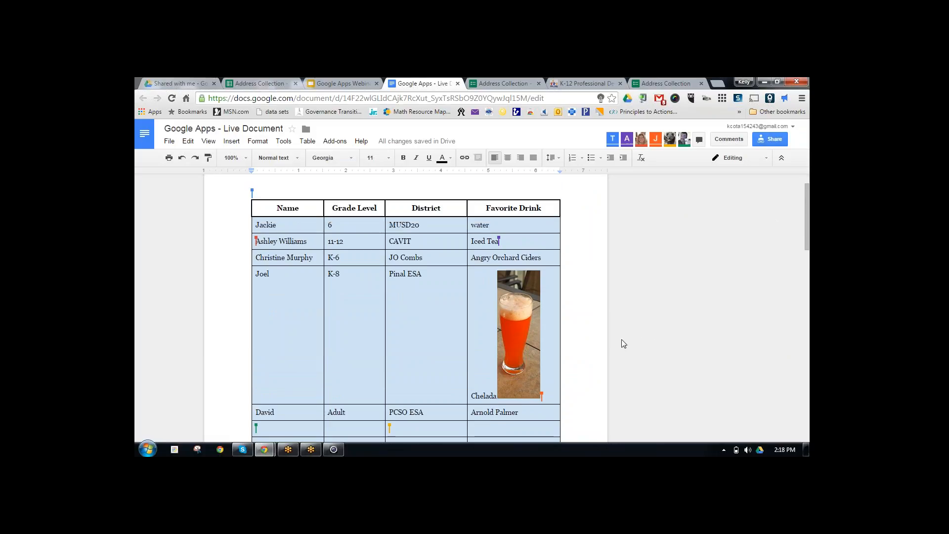
{"action": "scroll", "coordinate": [625, 341], "scroll_direction": "down", "scroll_amount": 1}
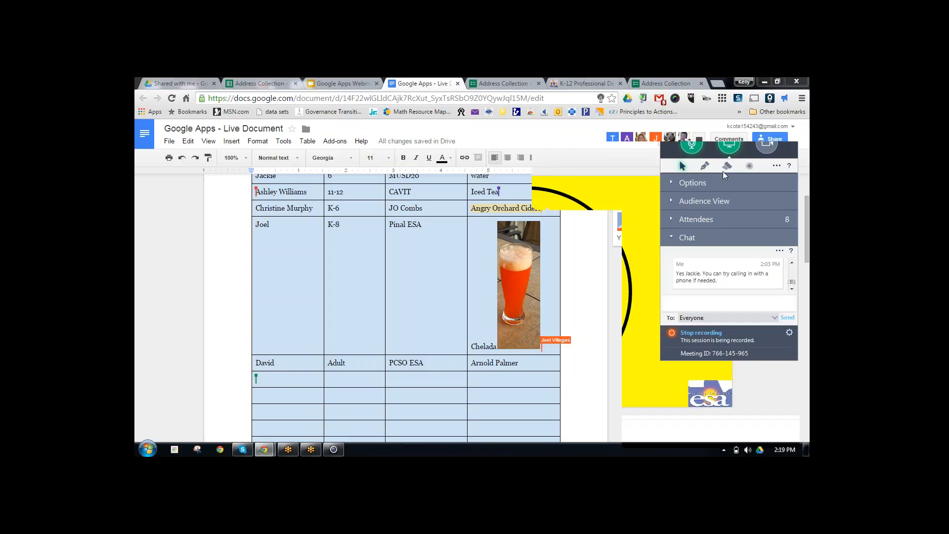
{"action": "scroll", "coordinate": [625, 219], "scroll_direction": "down", "scroll_amount": 1}
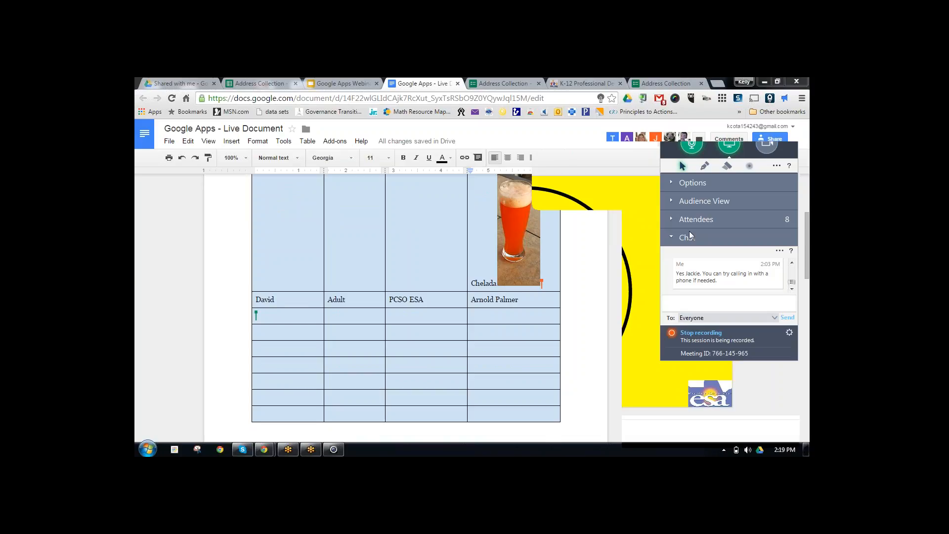
{"action": "left_click_drag", "start_coordinate": [807, 239], "coordinate": [809, 203]}
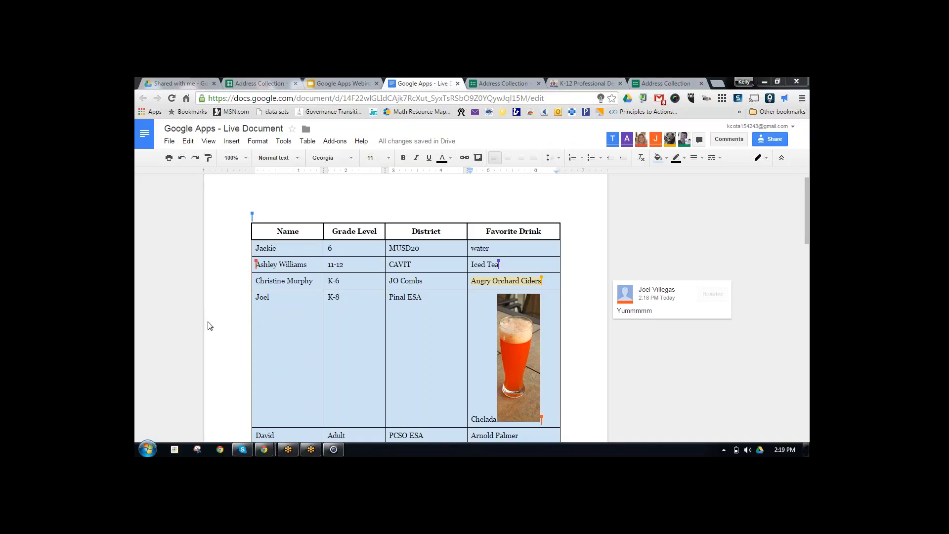
- Share the live document with the copied participant's e-mail, granting Can edit access and notifying by email
{"action": "left_click", "coordinate": [770, 139]}
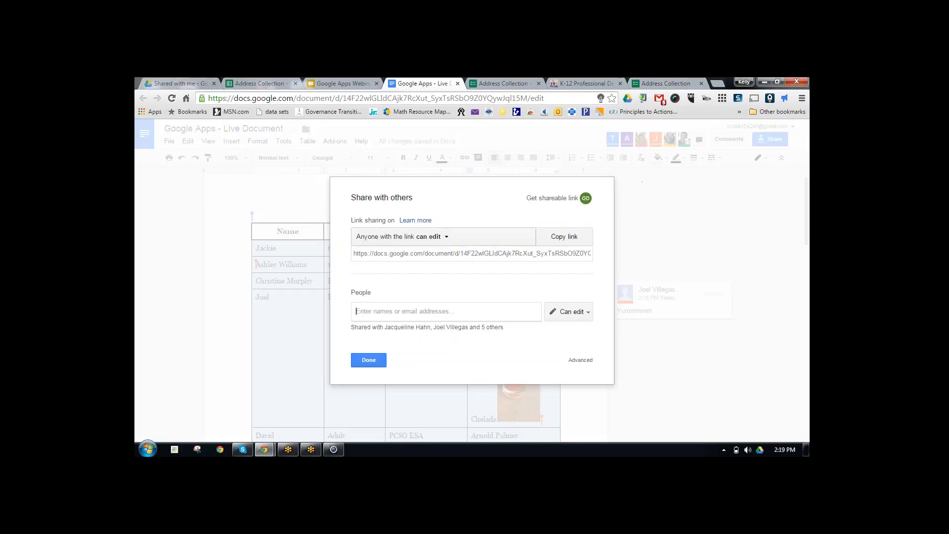
{"action": "right_click", "coordinate": [414, 311]}
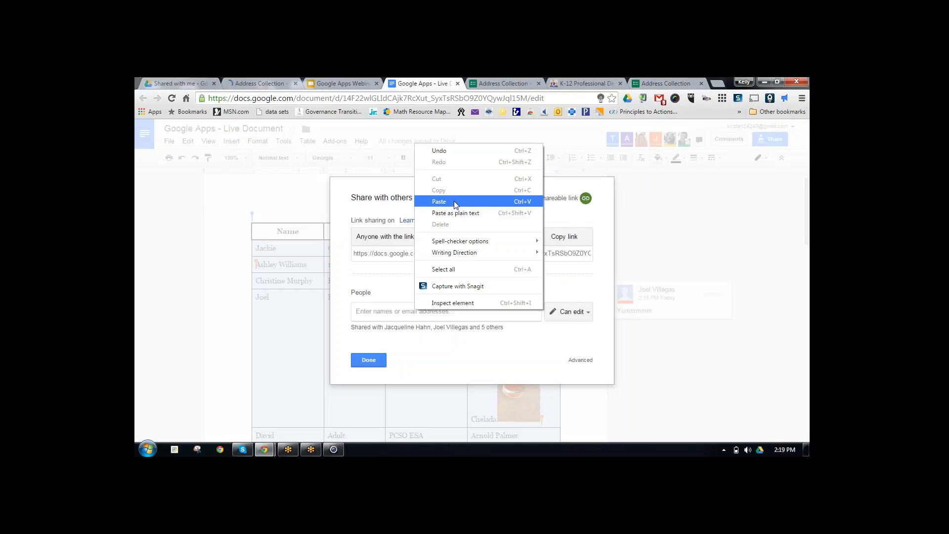
{"action": "left_click", "coordinate": [472, 199]}
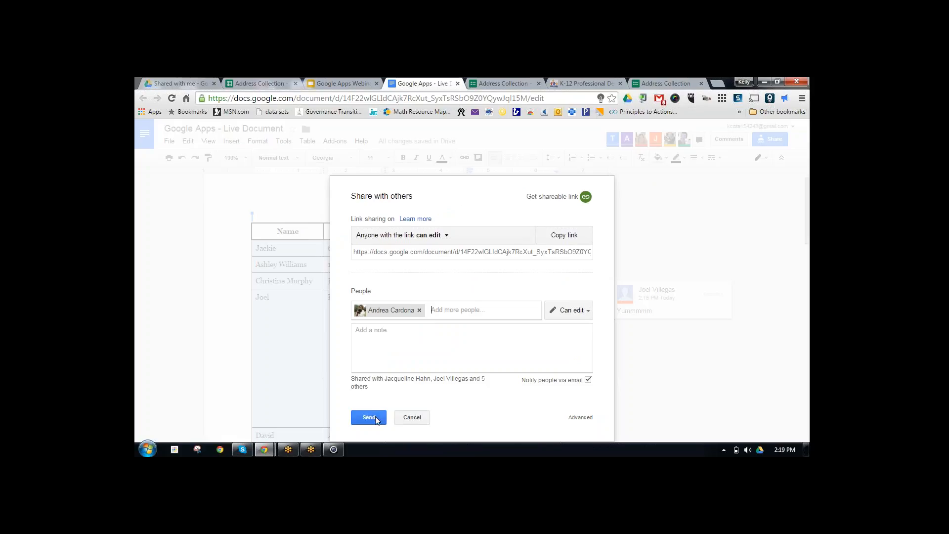
{"action": "left_click", "coordinate": [373, 418]}
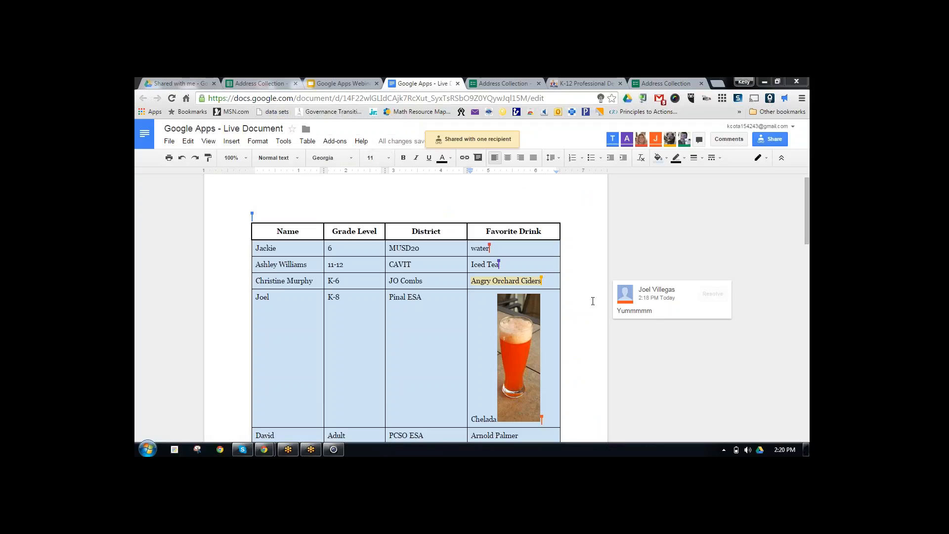
- Open the comment on Angry Orchard Ciders and examine the participants' additions in the Favorite Drink column
{"action": "left_click", "coordinate": [585, 282]}
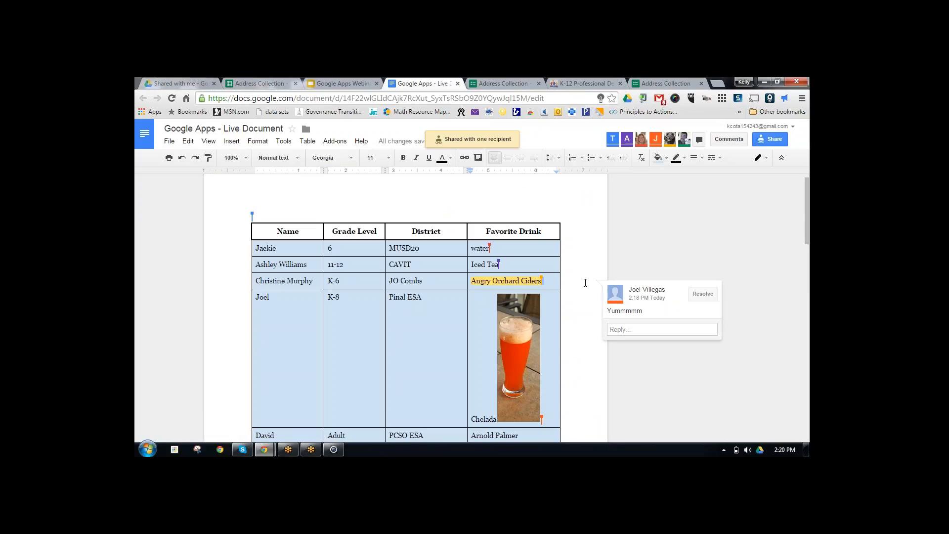
{"action": "scroll", "coordinate": [586, 282], "scroll_direction": "down", "scroll_amount": 2}
{"action": "scroll", "coordinate": [585, 286], "scroll_direction": "up", "scroll_amount": 1}
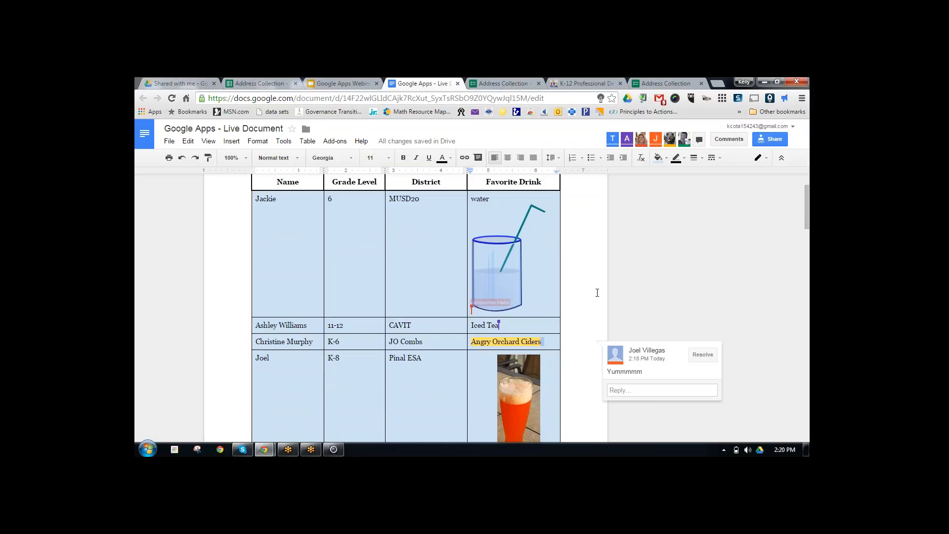
{"action": "scroll", "coordinate": [591, 299], "scroll_direction": "down", "scroll_amount": 1}
{"action": "scroll", "coordinate": [592, 298], "scroll_direction": "up", "scroll_amount": 1}
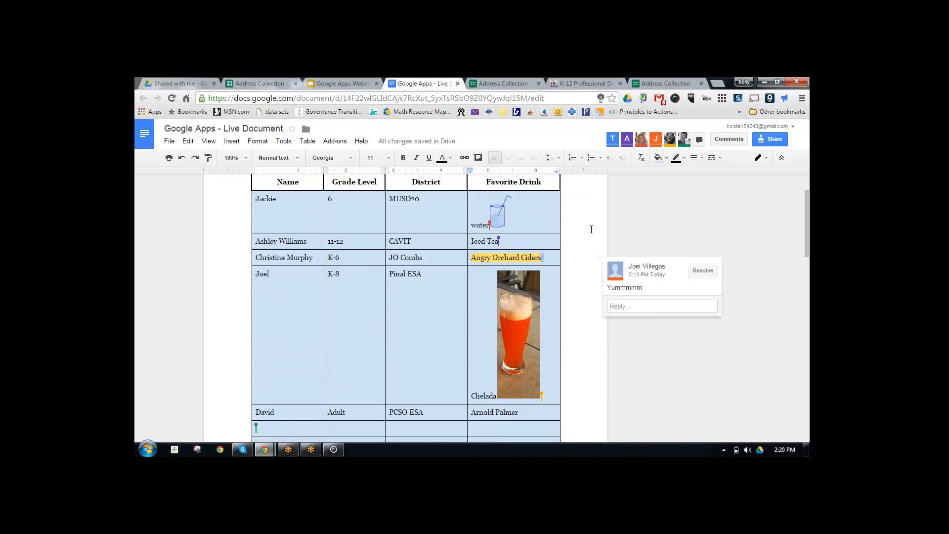
{"action": "scroll", "coordinate": [572, 227], "scroll_direction": "down", "scroll_amount": 1}
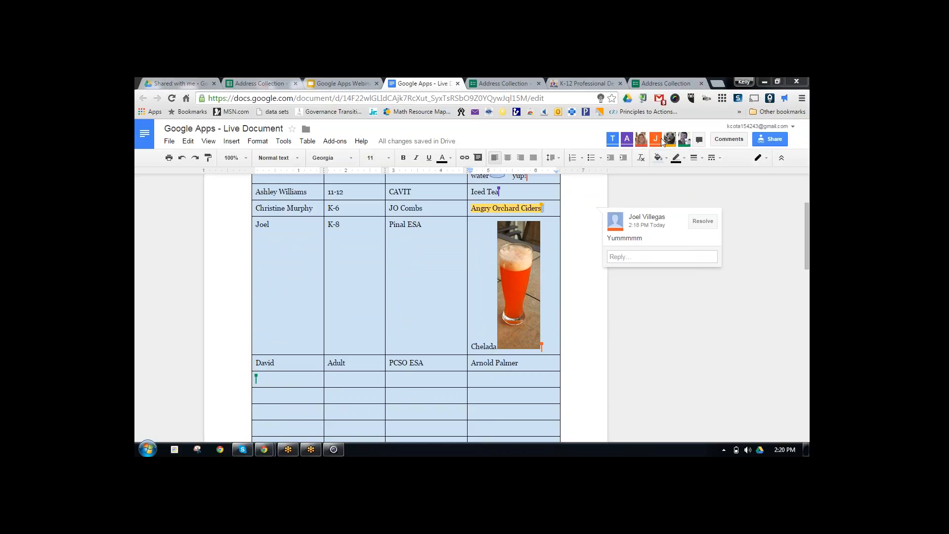
- Open the document's group chat and tell the cider-drinking participant "that is one of my favorites as well."
{"action": "mouse_move", "coordinate": [662, 142]}
{"action": "left_click", "coordinate": [699, 141]}
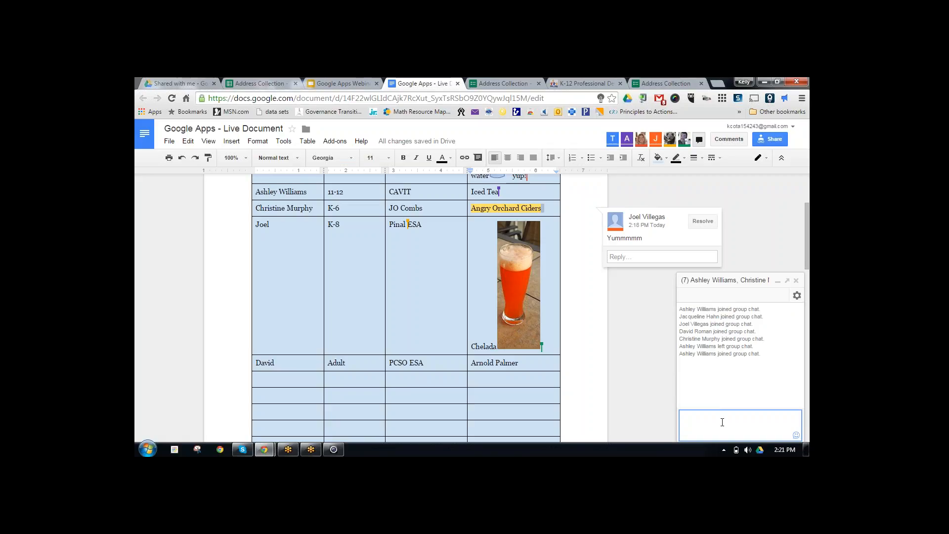
{"action": "type", "text": "Christine - that is one of my favorites as well."}
{"action": "key", "text": "Return"}
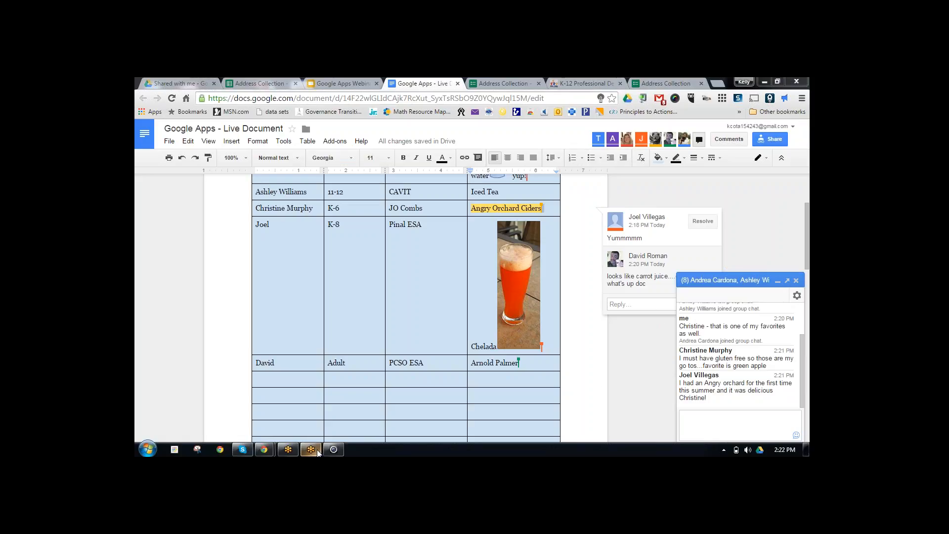
- Highlight Adult in the Grade Level column, clear the selection and minimize the group chat
{"action": "mouse_move", "coordinate": [318, 452]}
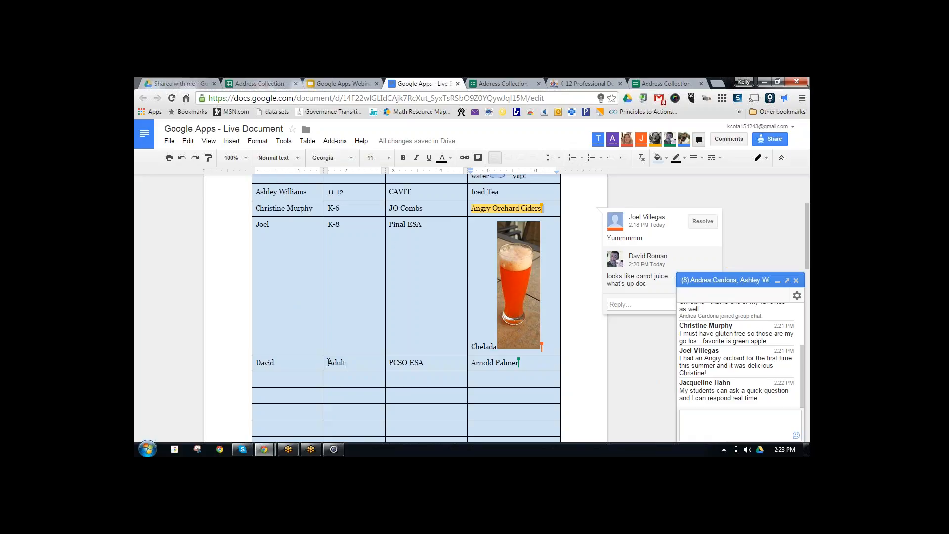
{"action": "left_click_drag", "start_coordinate": [328, 362], "coordinate": [346, 362]}
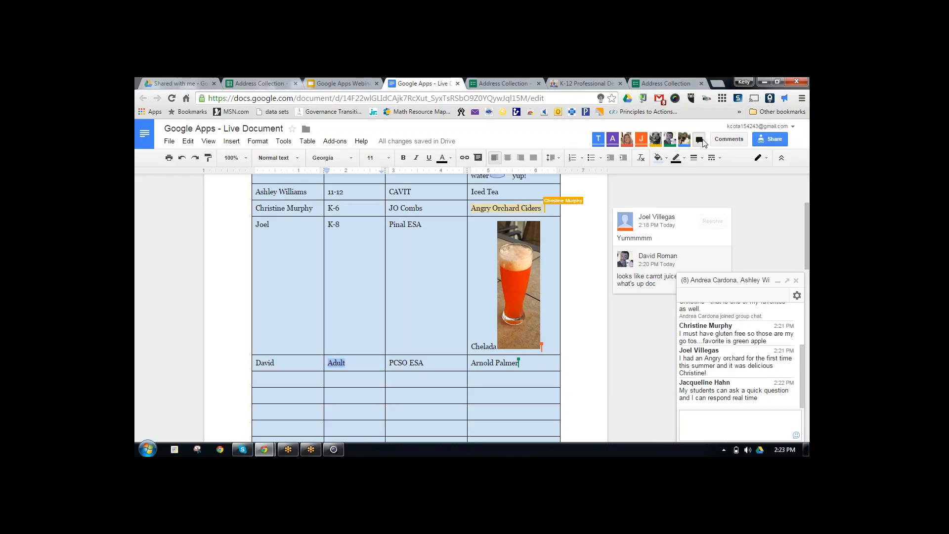
{"action": "left_click", "coordinate": [351, 342]}
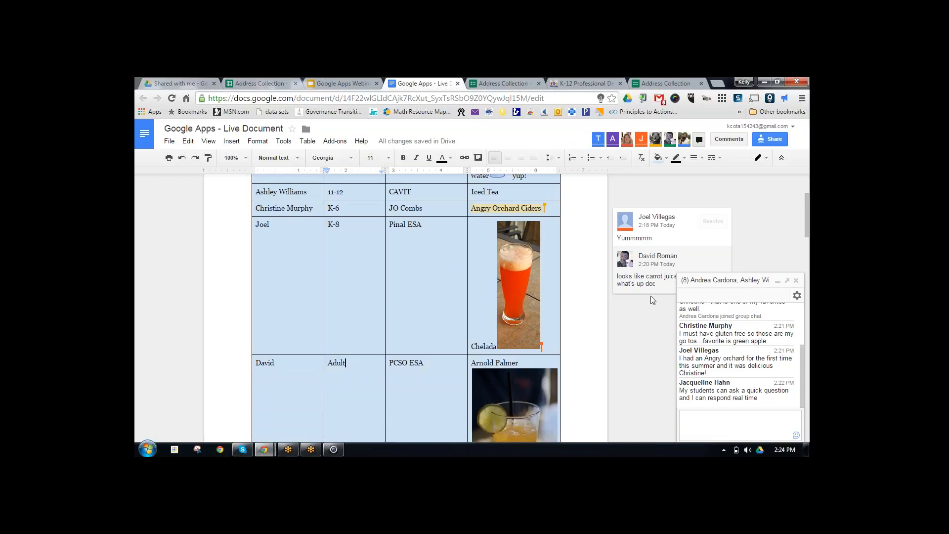
{"action": "left_click", "coordinate": [777, 283]}
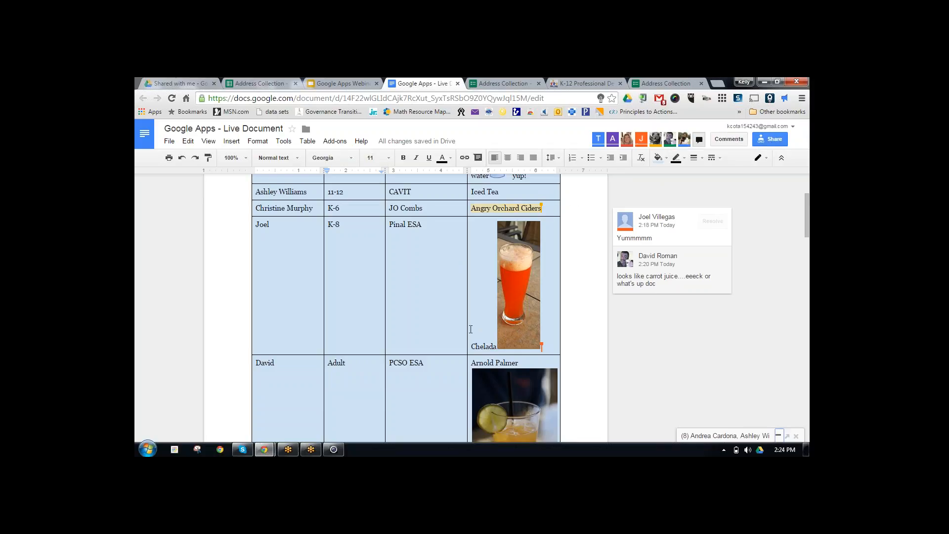
- Examine the table across both pages, from the name, grade level and district entries to the drink images
{"action": "scroll", "coordinate": [536, 368], "scroll_direction": "up", "scroll_amount": 2}
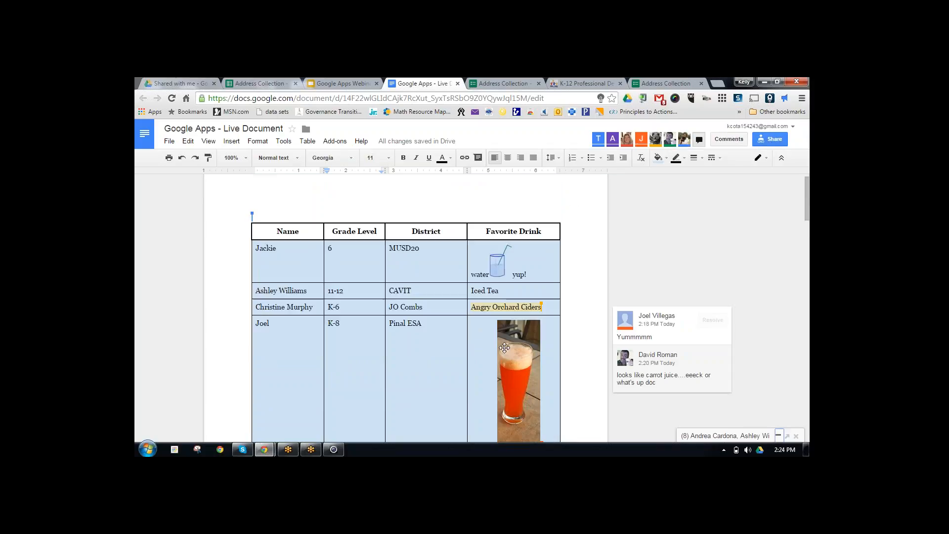
{"action": "scroll", "coordinate": [448, 331], "scroll_direction": "down", "scroll_amount": 2}
{"action": "scroll", "coordinate": [448, 331], "scroll_direction": "down", "scroll_amount": 4}
{"action": "scroll", "coordinate": [448, 331], "scroll_direction": "up", "scroll_amount": 4}
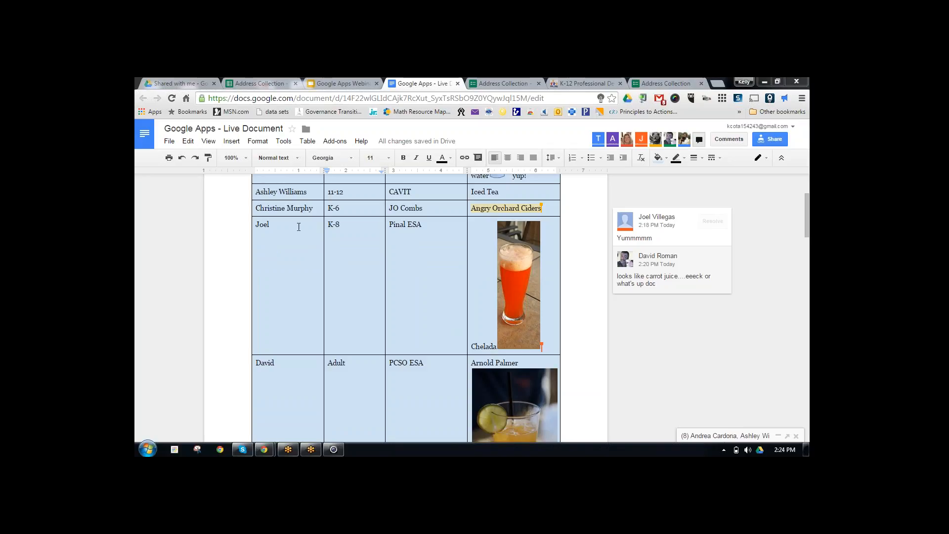
{"action": "left_click", "coordinate": [388, 224]}
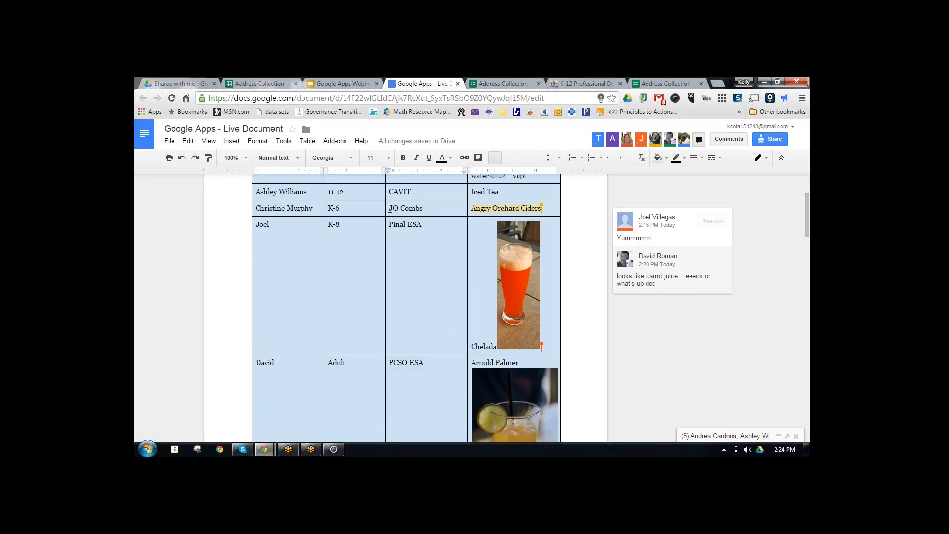
{"action": "scroll", "coordinate": [402, 247], "scroll_direction": "down", "scroll_amount": 5}
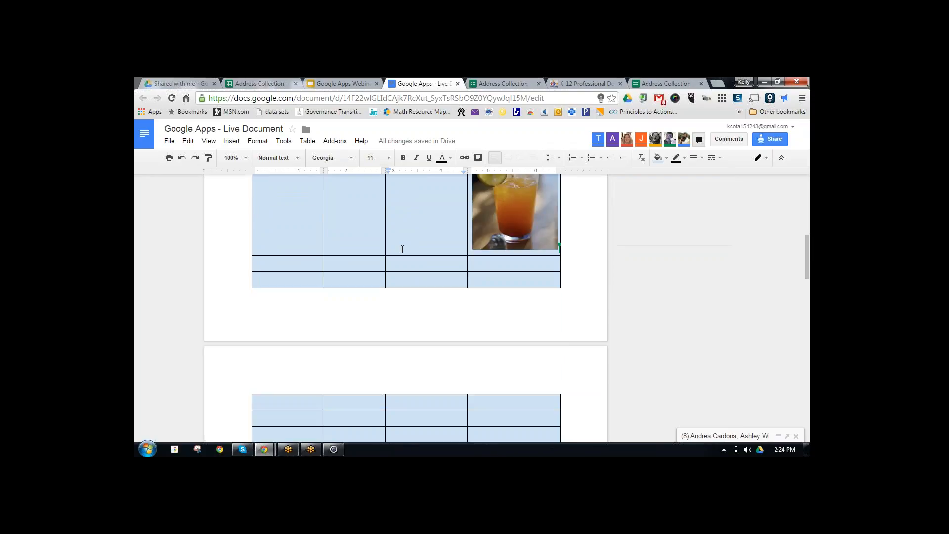
{"action": "scroll", "coordinate": [402, 247], "scroll_direction": "up", "scroll_amount": 6}
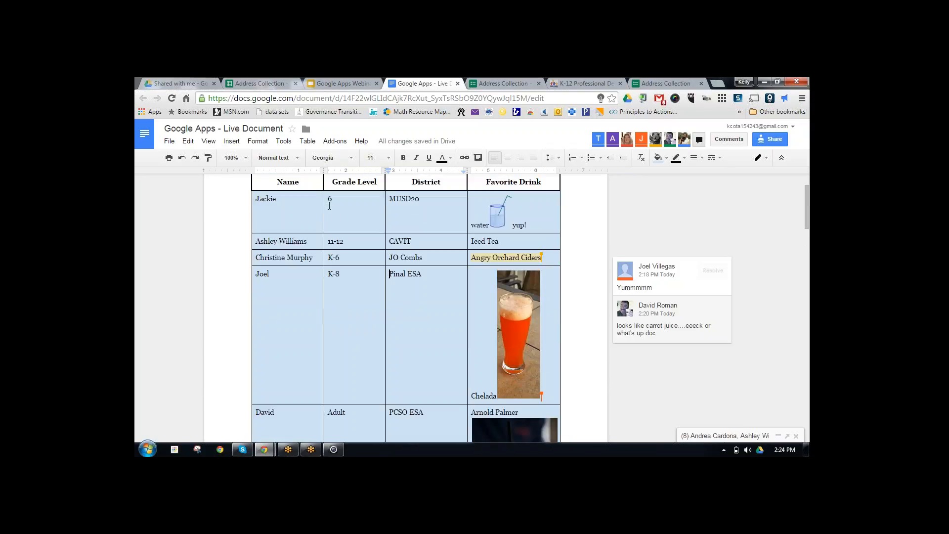
- Look through the table and the article text, and highlight Arnold Palmer in the Favorite Drink column
{"action": "scroll", "coordinate": [376, 244], "scroll_direction": "down", "scroll_amount": 5}
{"action": "scroll", "coordinate": [376, 245], "scroll_direction": "down", "scroll_amount": 6}
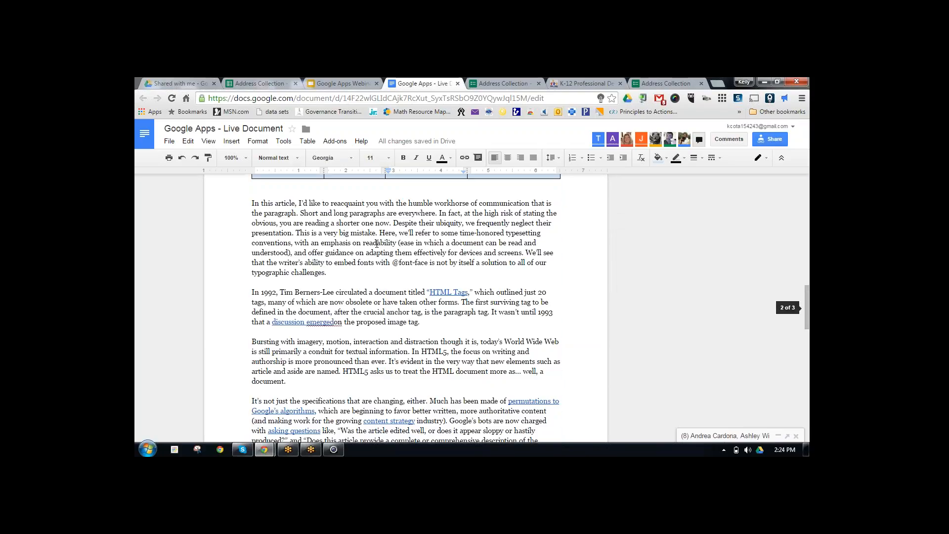
{"action": "scroll", "coordinate": [377, 243], "scroll_direction": "up", "scroll_amount": 8}
{"action": "scroll", "coordinate": [441, 297], "scroll_direction": "up", "scroll_amount": 2}
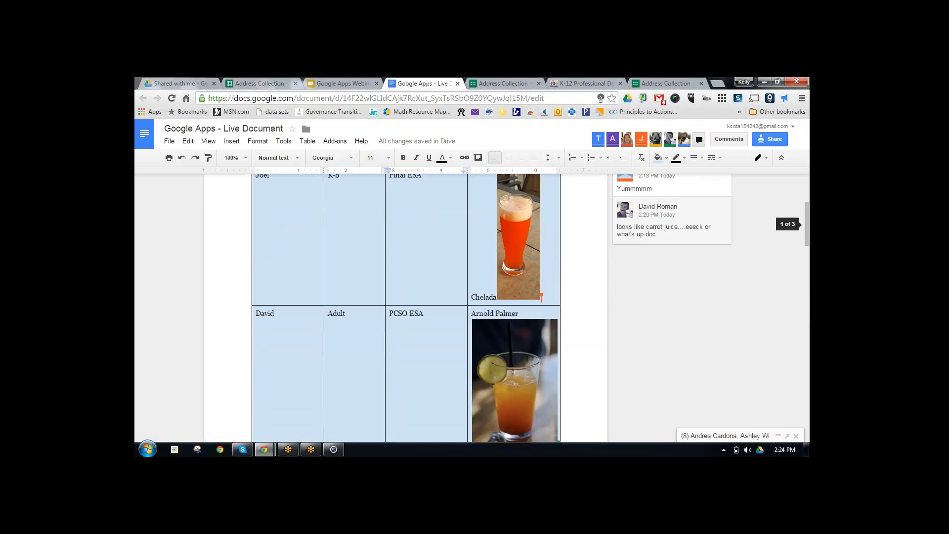
{"action": "left_click_drag", "start_coordinate": [472, 313], "coordinate": [519, 312]}
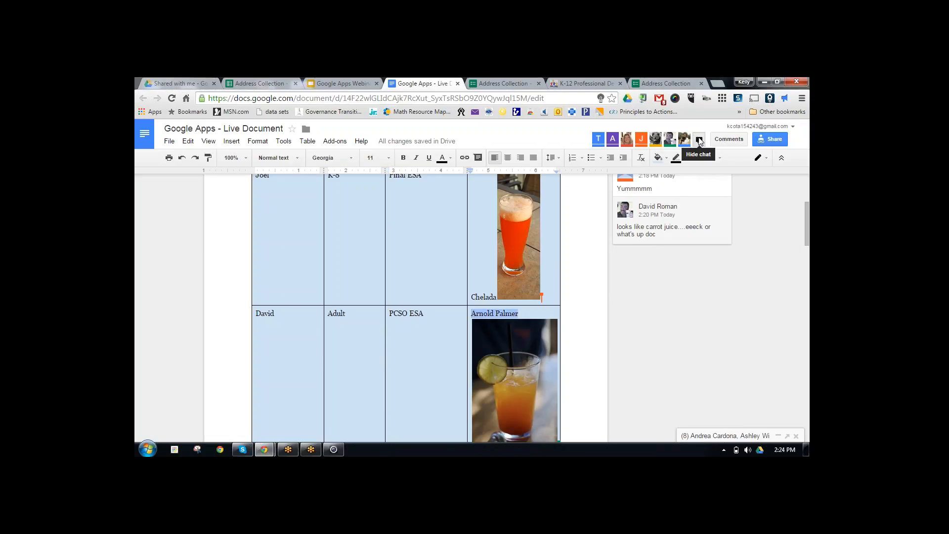
- Reply "Are you sure on the spelling?" to the comment "Must be a number from 1-12 please." in the document's comments list
{"action": "left_click", "coordinate": [725, 140]}
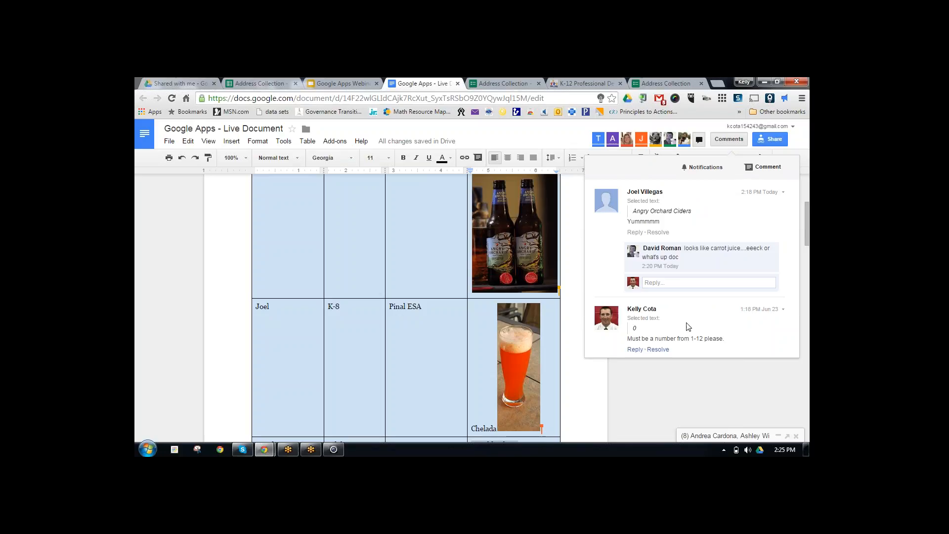
{"action": "left_click", "coordinate": [662, 337]}
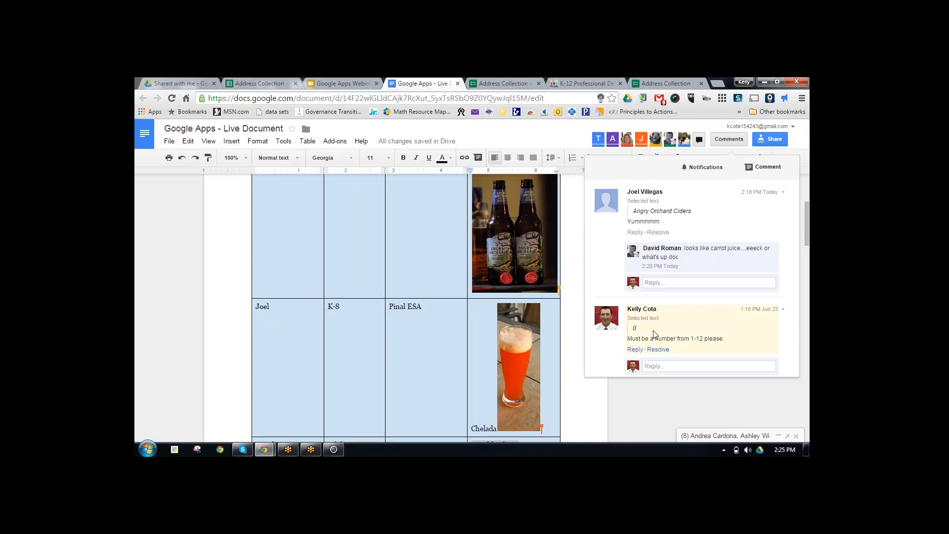
{"action": "left_click", "coordinate": [677, 366]}
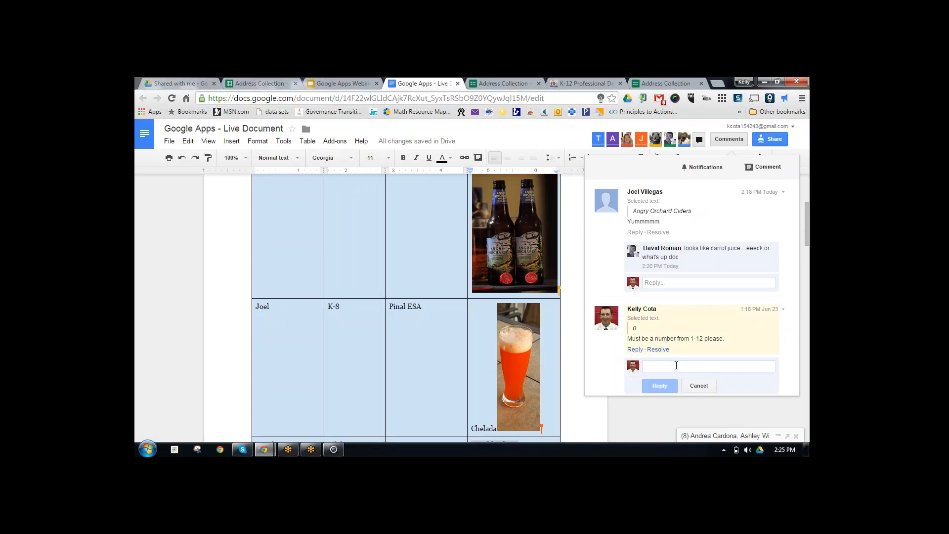
{"action": "type", "text": "Ar"}
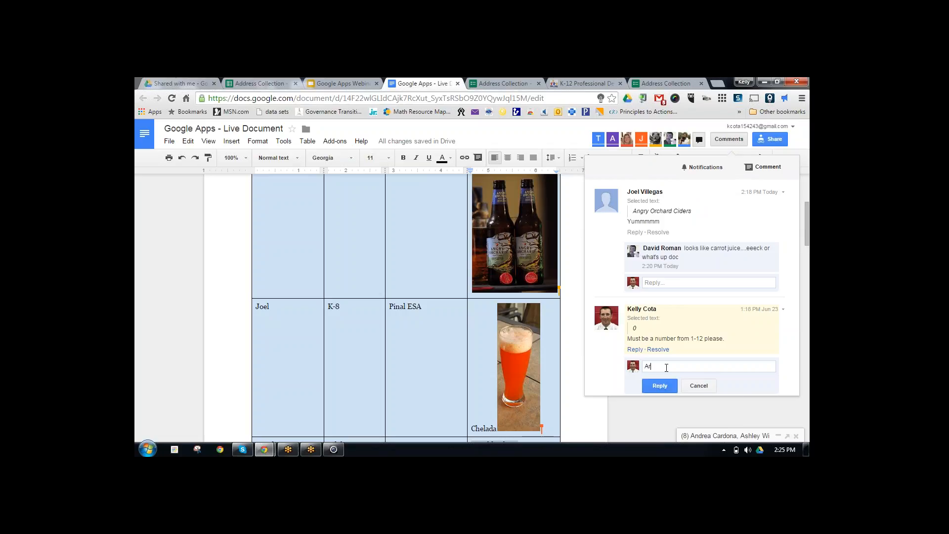
{"action": "type", "text": "e you sure on the spelling?"}
{"action": "key", "text": "Return"}
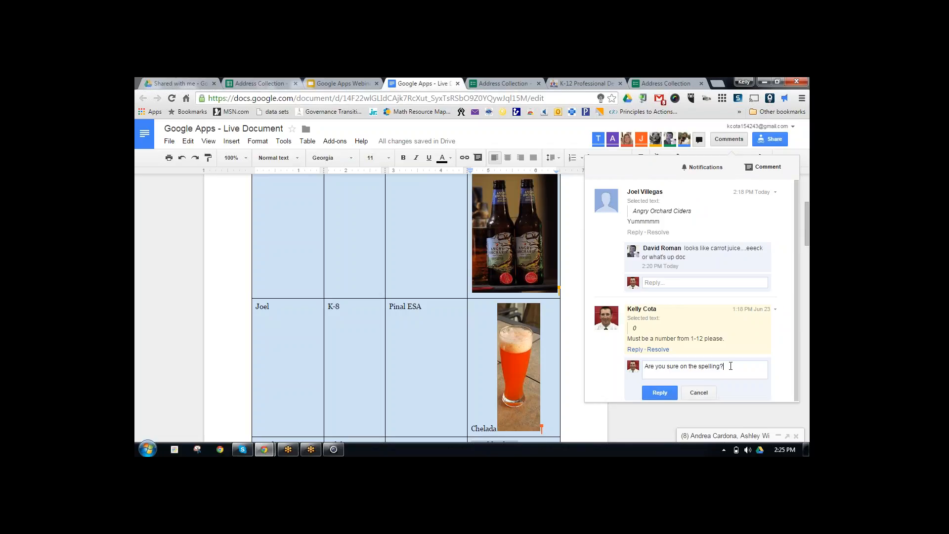
{"action": "left_click", "coordinate": [659, 393]}
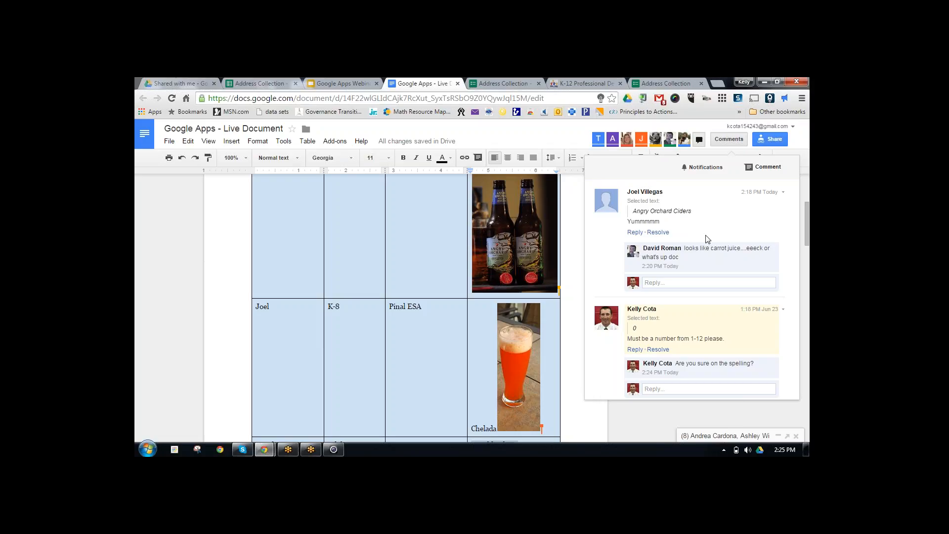
- Resolve the comment thread on Angry Orchard Ciders, re-open it and resolve it again
{"action": "left_click", "coordinate": [658, 232]}
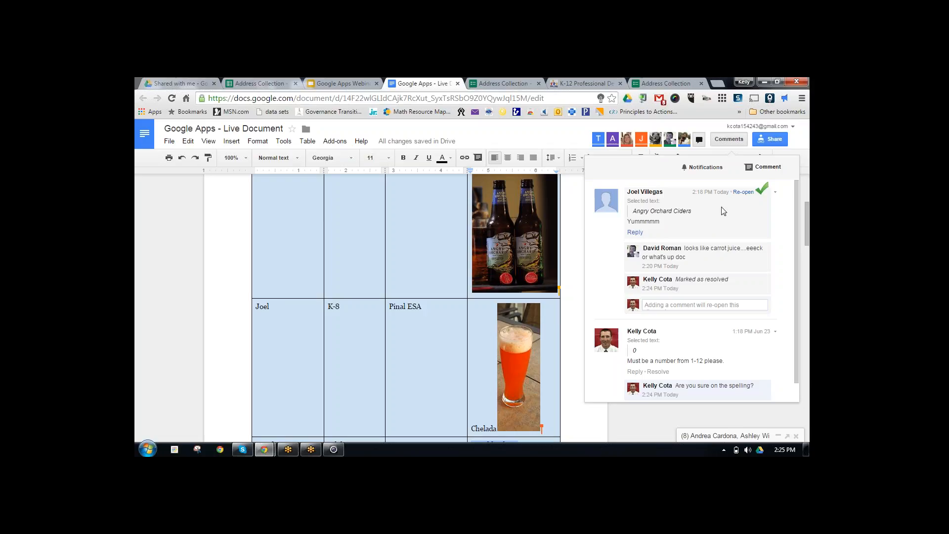
{"action": "left_click", "coordinate": [743, 192]}
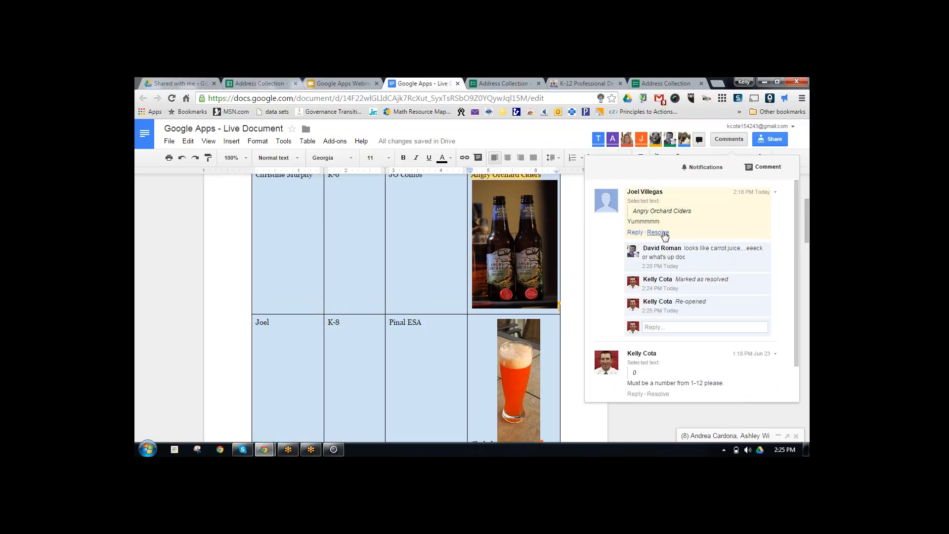
{"action": "left_click", "coordinate": [657, 232]}
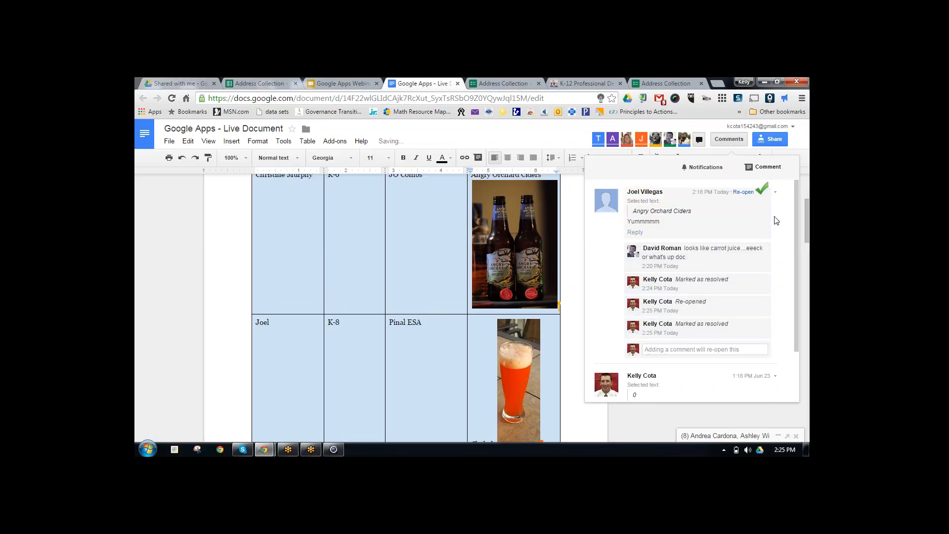
- Check the latest group chat messages, minimize the chat and review the resolved Angry Orchard Ciders thread in the comments list
{"action": "left_click_drag", "start_coordinate": [810, 222], "coordinate": [807, 252]}
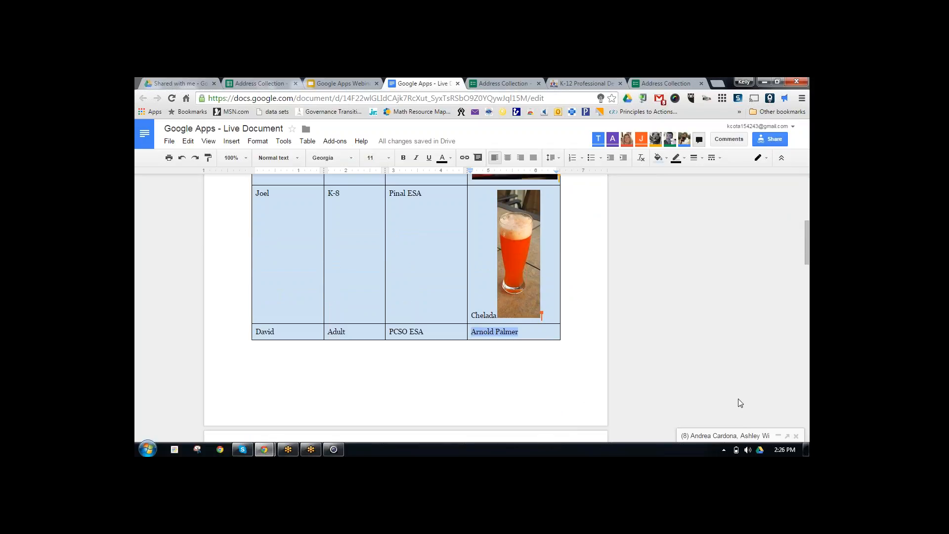
{"action": "left_click", "coordinate": [726, 435]}
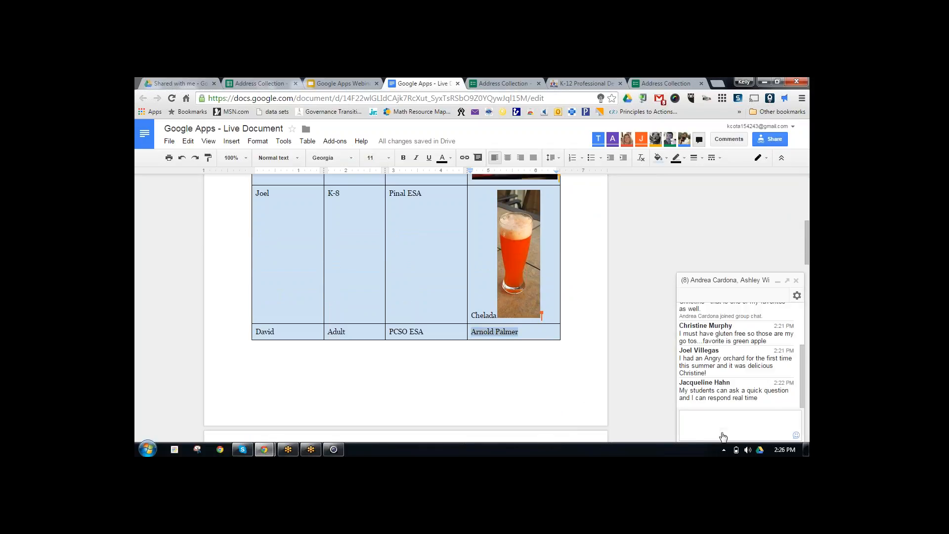
{"action": "left_click", "coordinate": [778, 281]}
{"action": "left_click", "coordinate": [721, 142]}
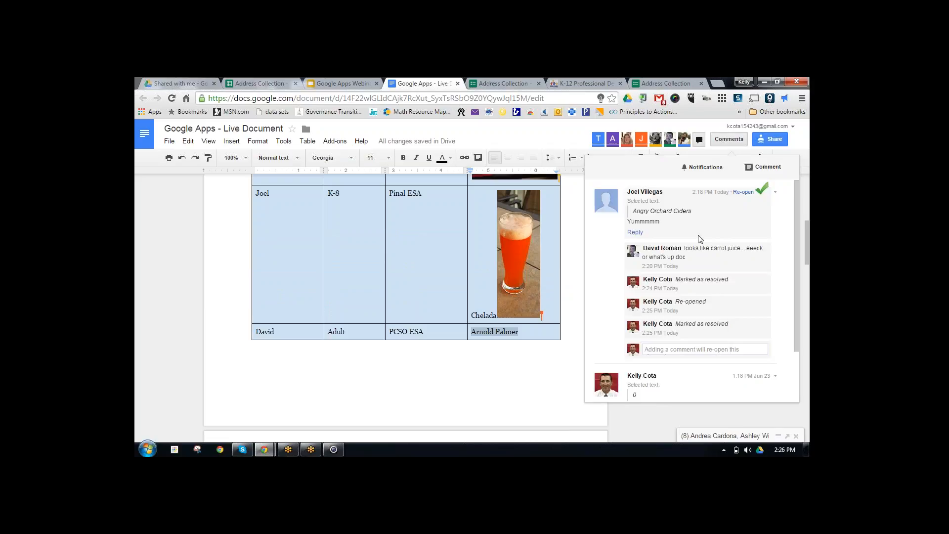
{"action": "scroll", "coordinate": [435, 271], "scroll_direction": "up", "scroll_amount": 1}
{"action": "scroll", "coordinate": [434, 271], "scroll_direction": "up", "scroll_amount": 3}
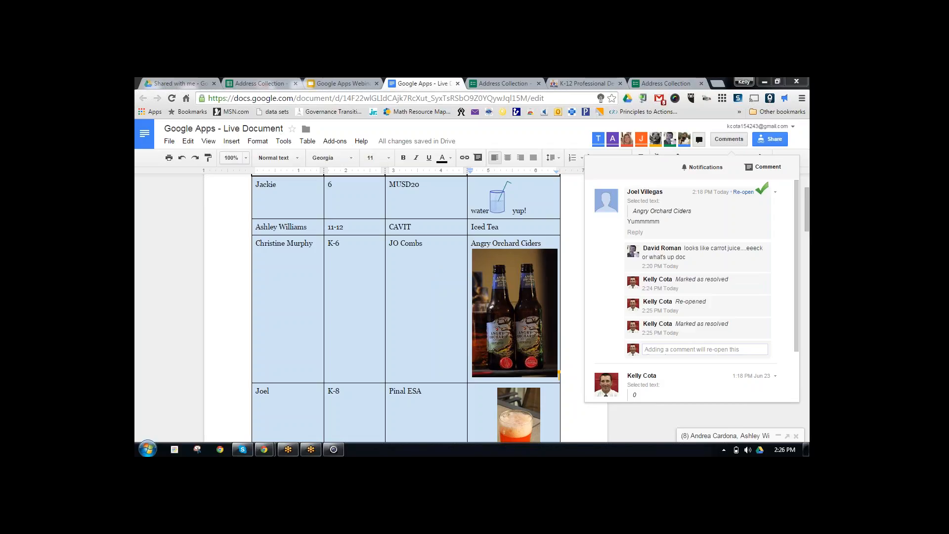
{"action": "left_click", "coordinate": [809, 201]}
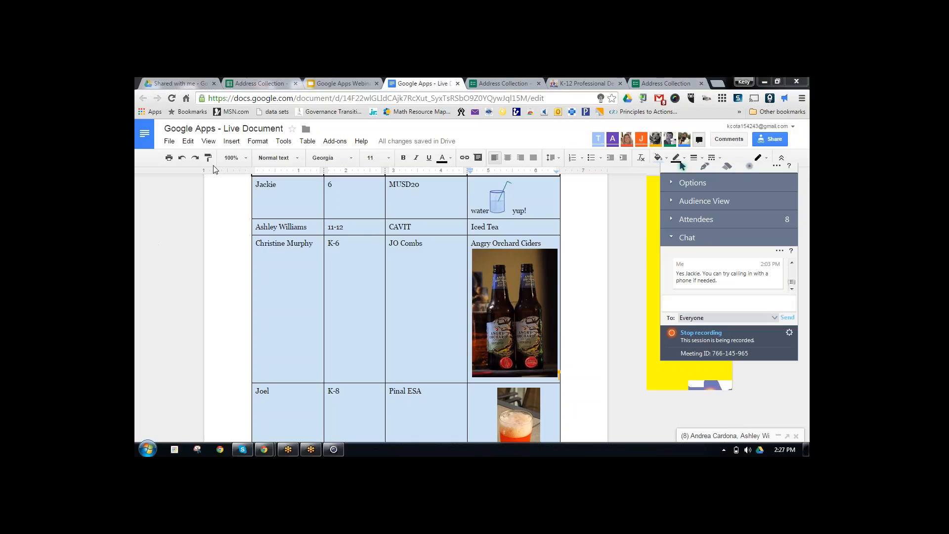
- Open the document's revision history and examine the list of revisions back to June 23 and the document preview
{"action": "left_click", "coordinate": [166, 142]}
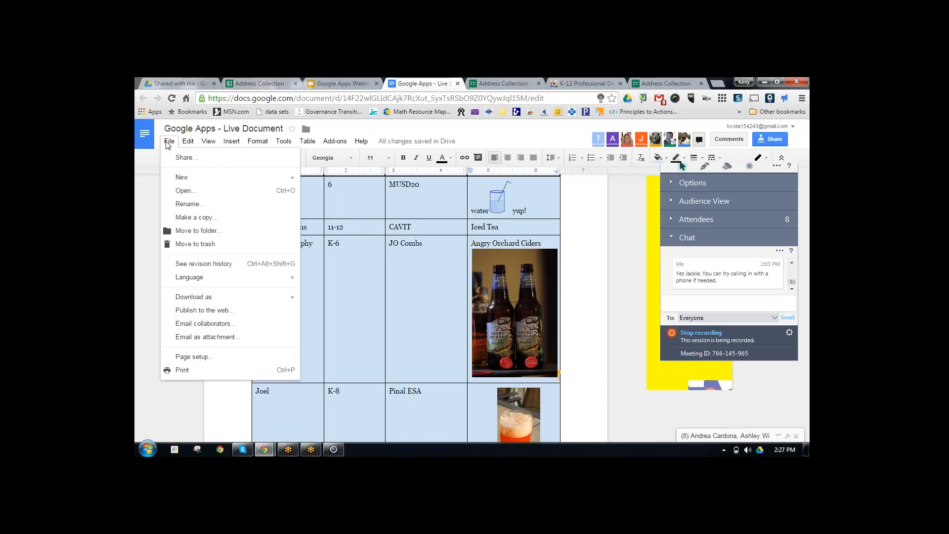
{"action": "left_click", "coordinate": [196, 268]}
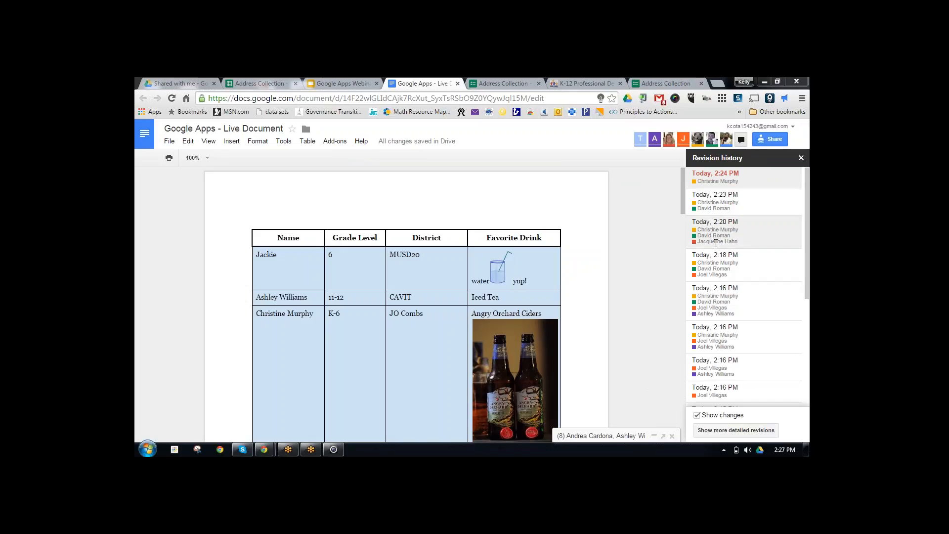
{"action": "left_click_drag", "start_coordinate": [809, 206], "coordinate": [807, 361]}
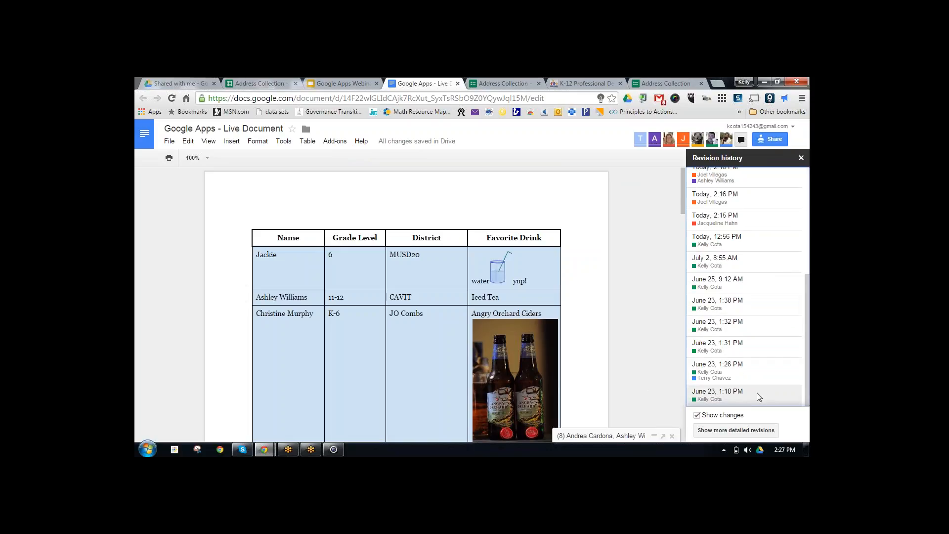
{"action": "left_click_drag", "start_coordinate": [803, 358], "coordinate": [779, 233]}
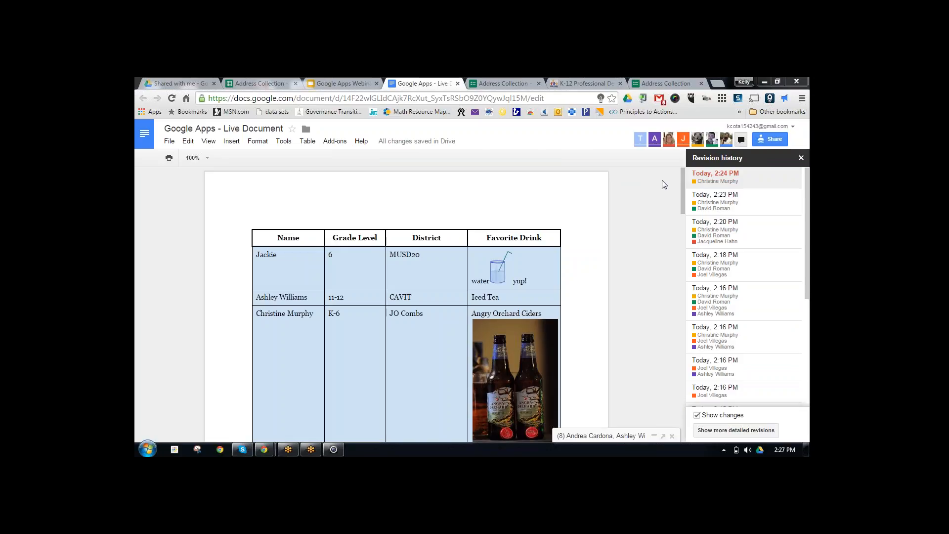
{"action": "left_click_drag", "start_coordinate": [681, 191], "coordinate": [679, 330]}
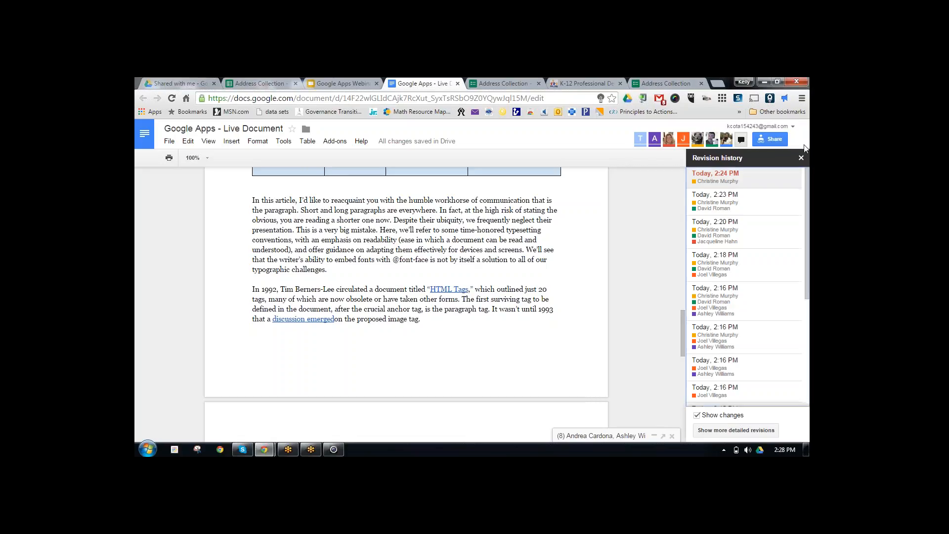
- Close the revision history, examine the participants' edits in the article paragraphs and highlight the word "effectively"
{"action": "scroll", "coordinate": [559, 284], "scroll_direction": "down", "scroll_amount": 10}
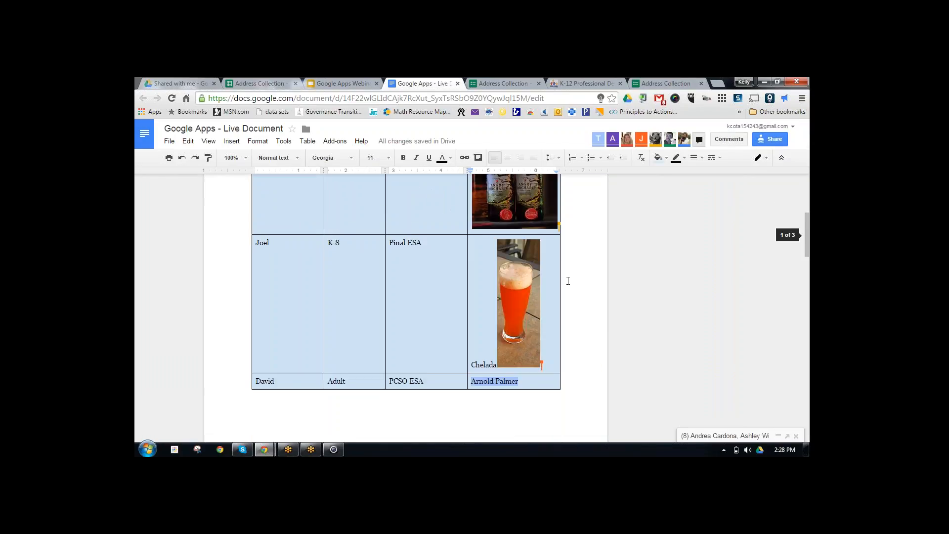
{"action": "scroll", "coordinate": [568, 284], "scroll_direction": "down", "scroll_amount": 4}
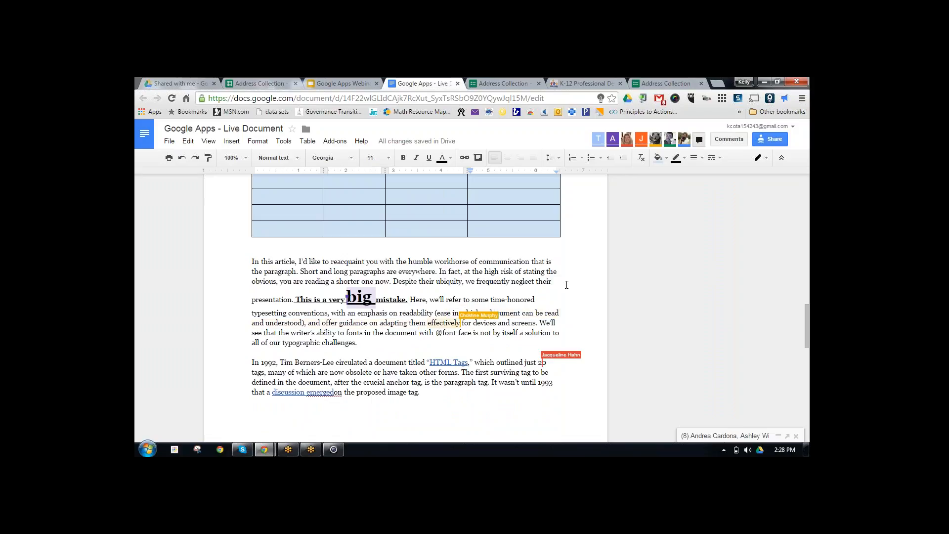
{"action": "scroll", "coordinate": [566, 285], "scroll_direction": "down", "scroll_amount": 1}
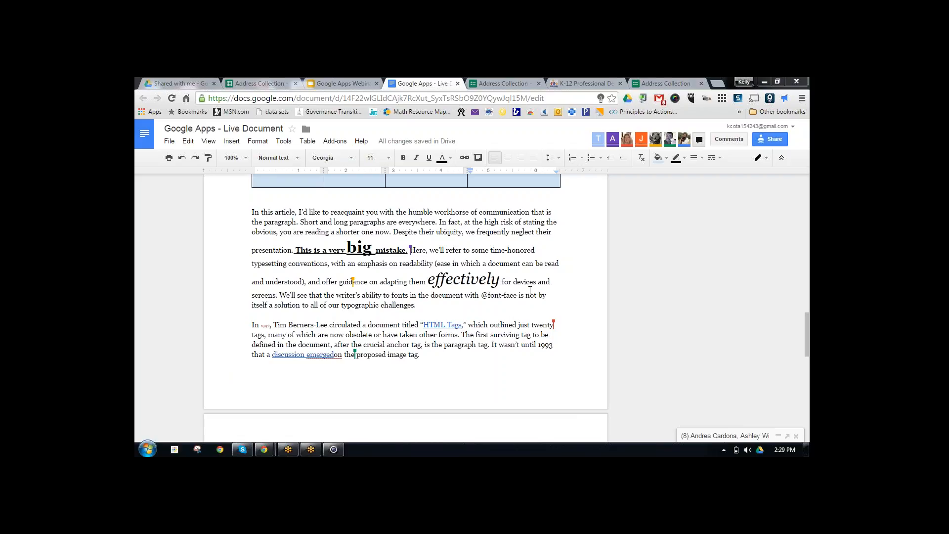
{"action": "left_click_drag", "start_coordinate": [428, 282], "coordinate": [499, 281]}
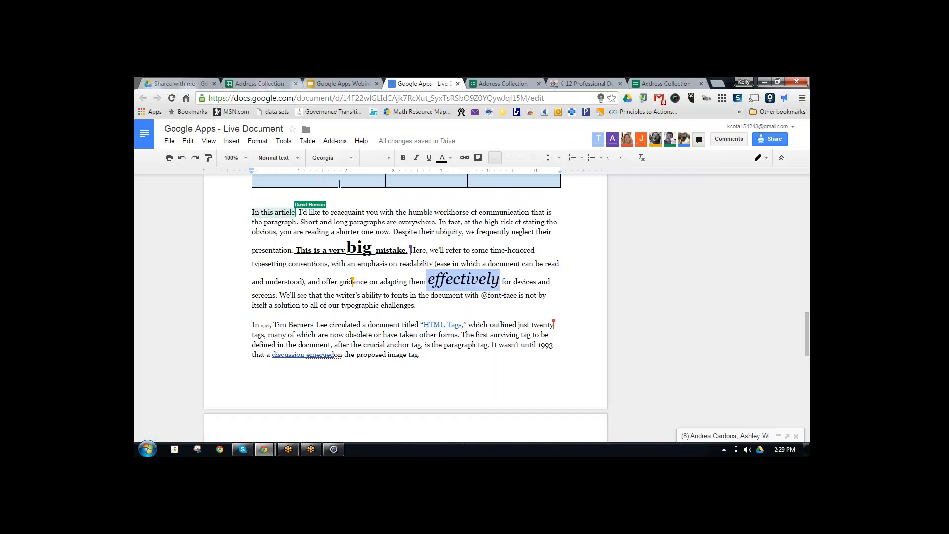
- Reopen the revision history and examine the article paragraphs below the table in the latest revision
{"action": "left_click", "coordinate": [170, 141]}
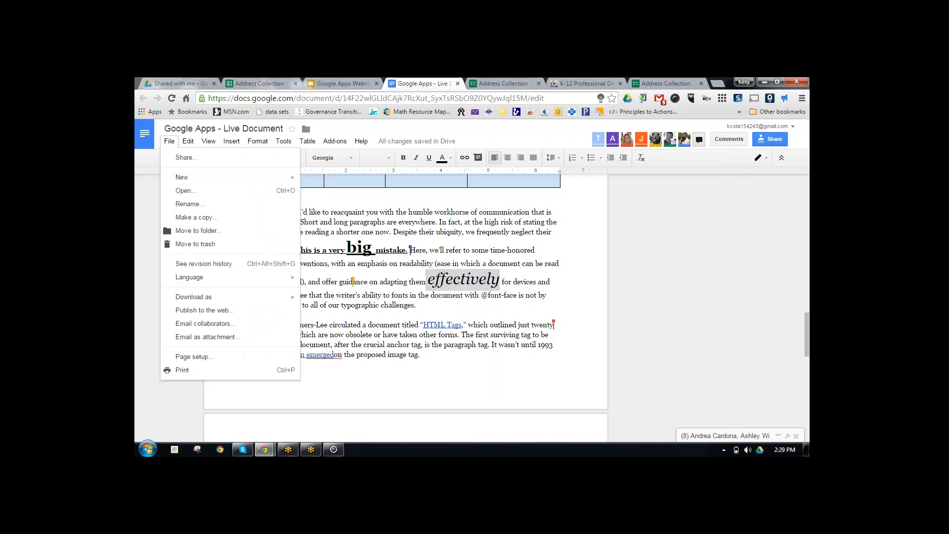
{"action": "left_click", "coordinate": [200, 264]}
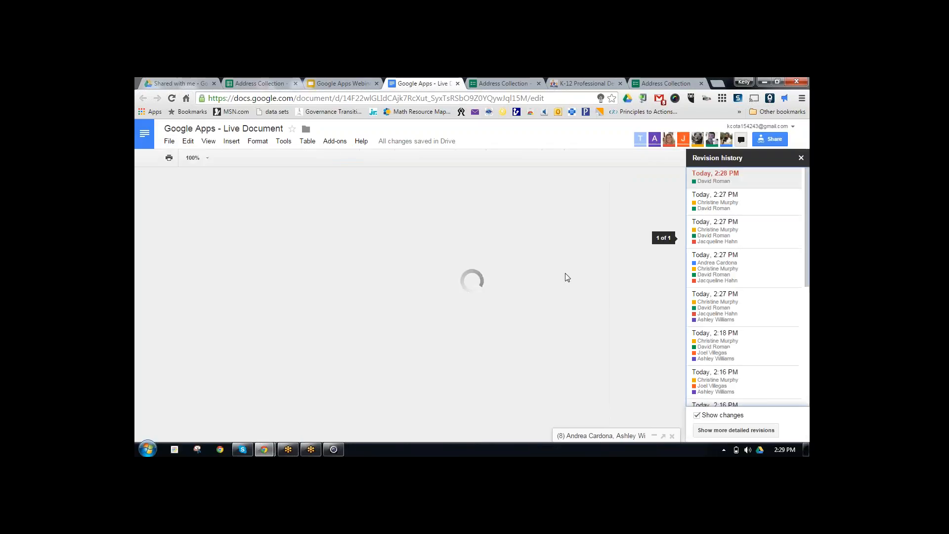
{"action": "scroll", "coordinate": [595, 263], "scroll_direction": "down", "scroll_amount": 6}
{"action": "scroll", "coordinate": [594, 264], "scroll_direction": "down", "scroll_amount": 6}
{"action": "scroll", "coordinate": [592, 267], "scroll_direction": "up", "scroll_amount": 1}
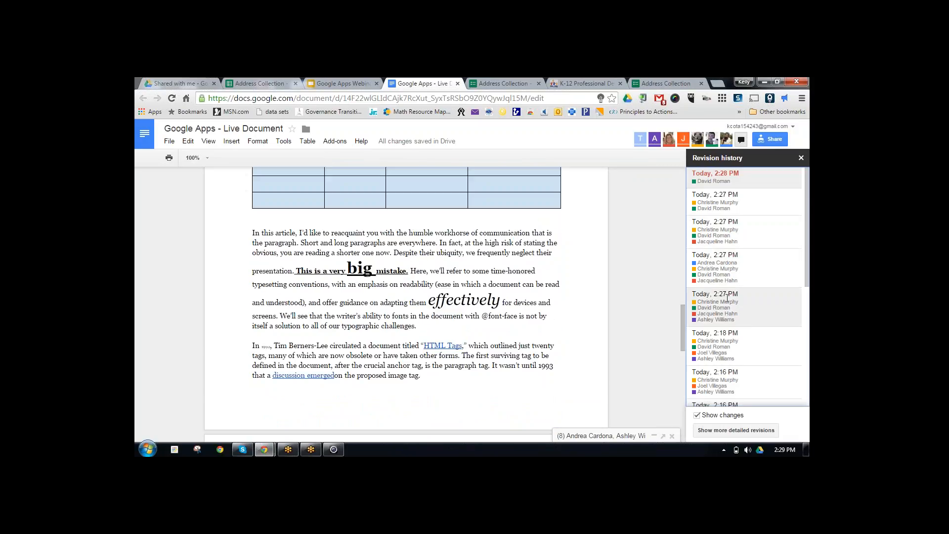
- Preview the 2:18 PM revision and examine its color-coded table entries and article paragraphs
{"action": "left_click", "coordinate": [720, 344]}
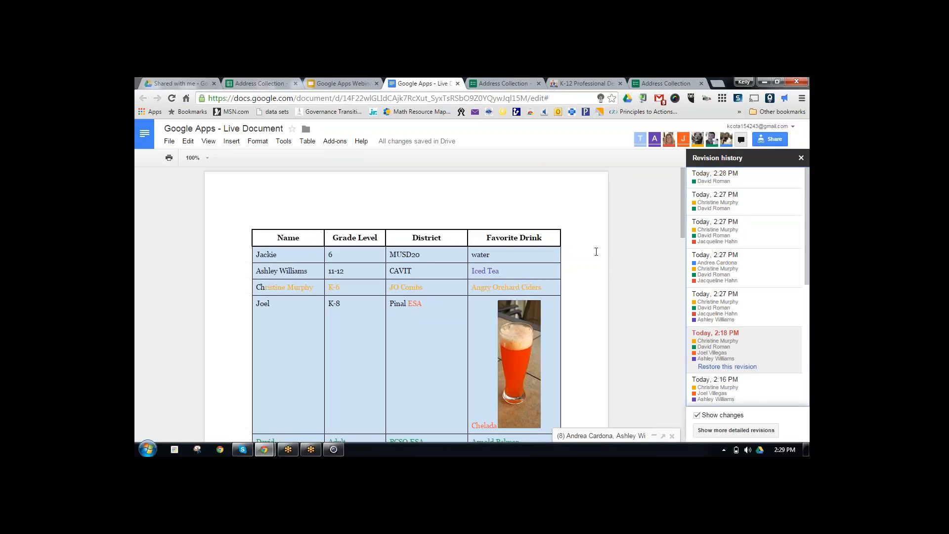
{"action": "scroll", "coordinate": [595, 252], "scroll_direction": "down", "scroll_amount": 1}
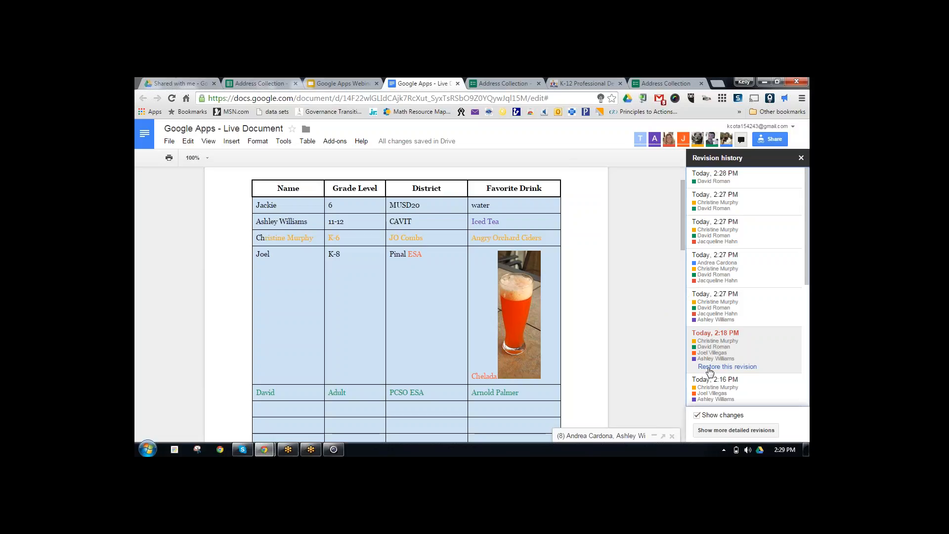
{"action": "scroll", "coordinate": [550, 275], "scroll_direction": "down", "scroll_amount": 6}
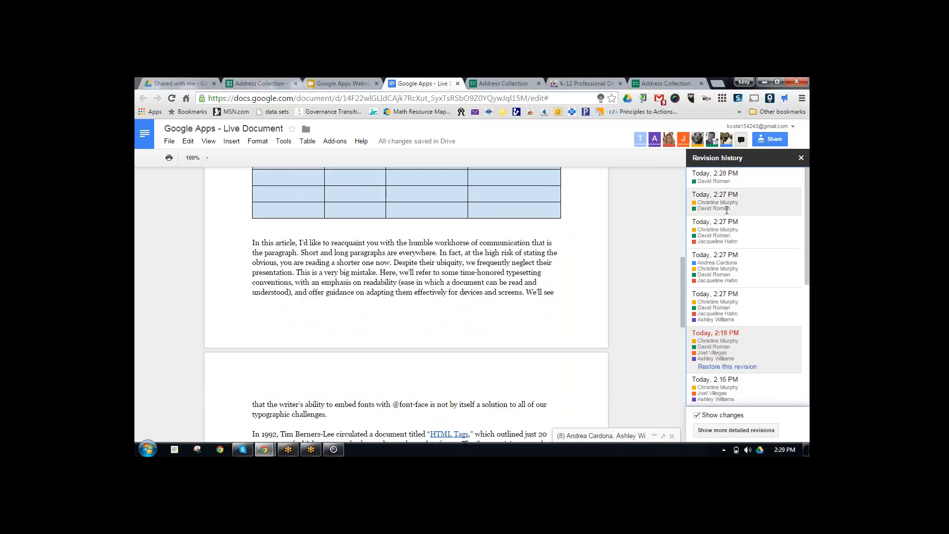
- Preview the most recent 2:27 PM revision and examine its table and article paragraphs
{"action": "left_click", "coordinate": [725, 205]}
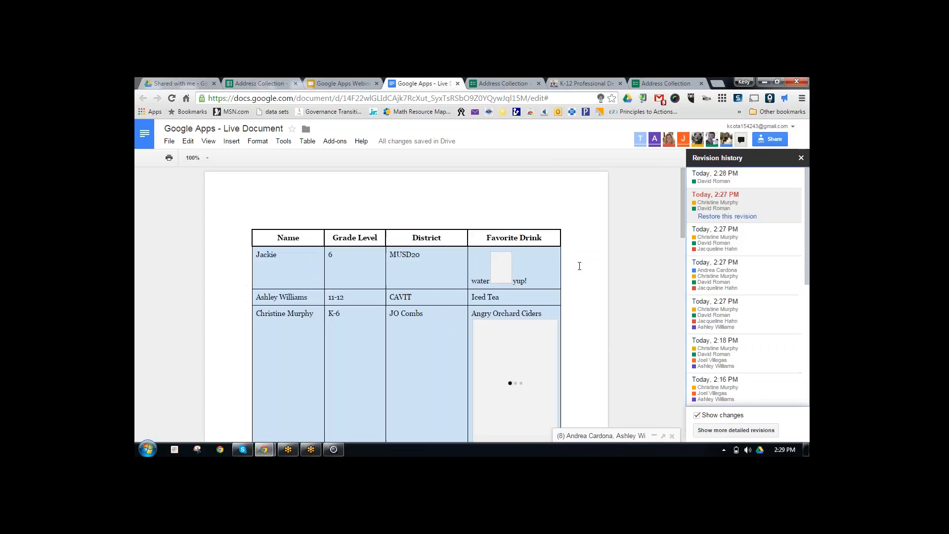
{"action": "scroll", "coordinate": [579, 266], "scroll_direction": "down", "scroll_amount": 5}
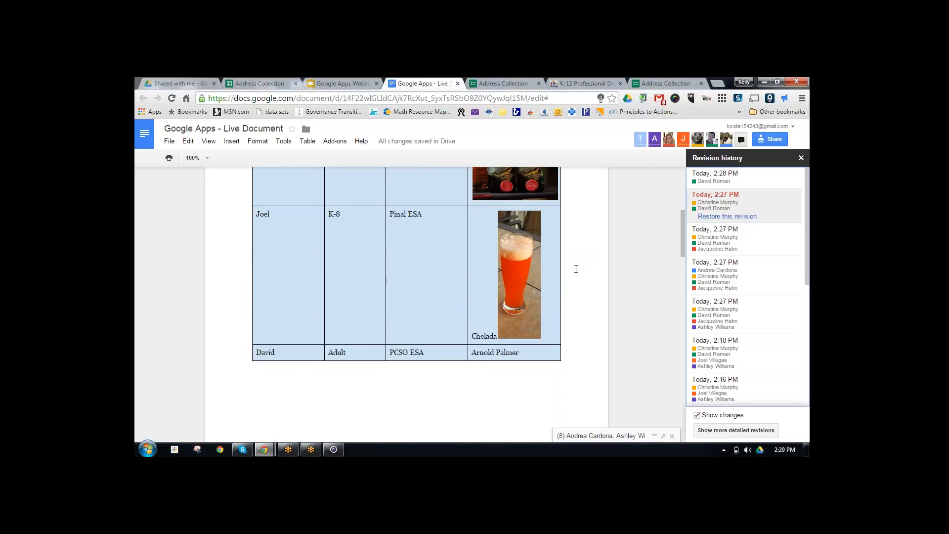
{"action": "scroll", "coordinate": [576, 267], "scroll_direction": "down", "scroll_amount": 10}
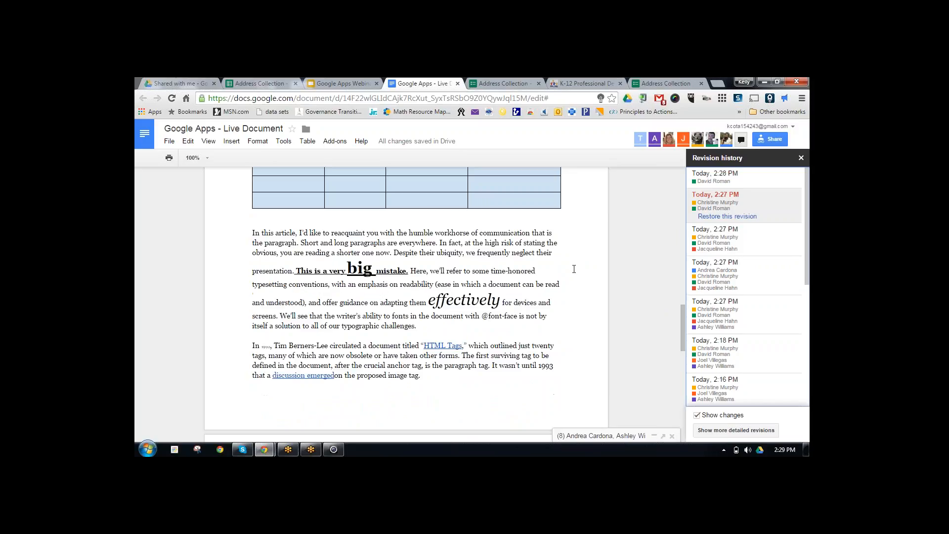
- Examine the closing article sections and the Favorite Drink entries in the table of the previewed 2:27 PM revision
{"action": "scroll", "coordinate": [574, 268], "scroll_direction": "down", "scroll_amount": 2}
{"action": "scroll", "coordinate": [574, 268], "scroll_direction": "down", "scroll_amount": 6}
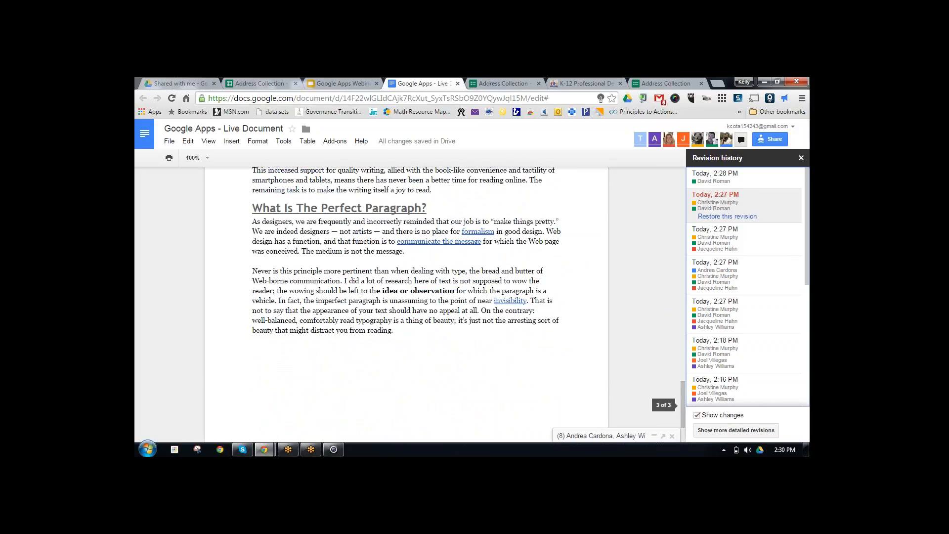
{"action": "scroll", "coordinate": [538, 237], "scroll_direction": "up", "scroll_amount": 5}
{"action": "scroll", "coordinate": [539, 240], "scroll_direction": "up", "scroll_amount": 15}
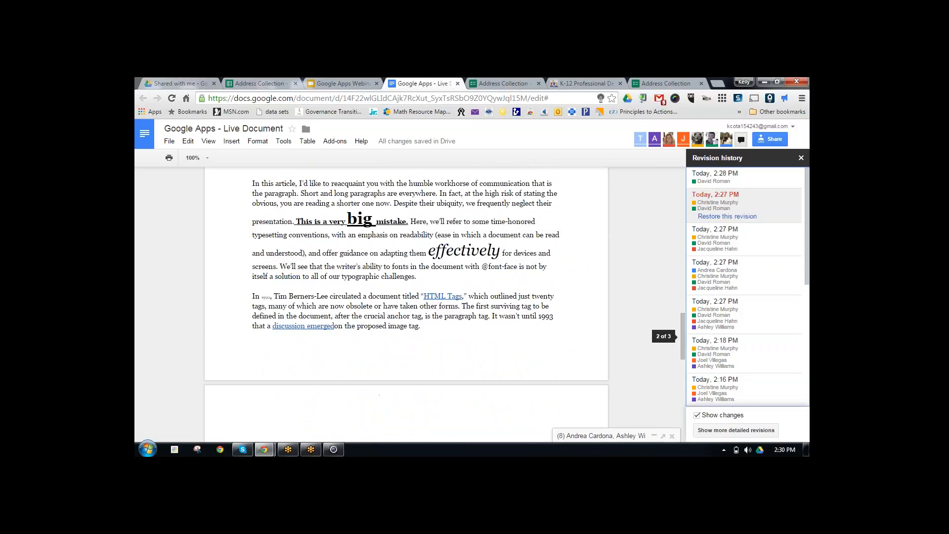
{"action": "scroll", "coordinate": [592, 236], "scroll_direction": "up", "scroll_amount": 7}
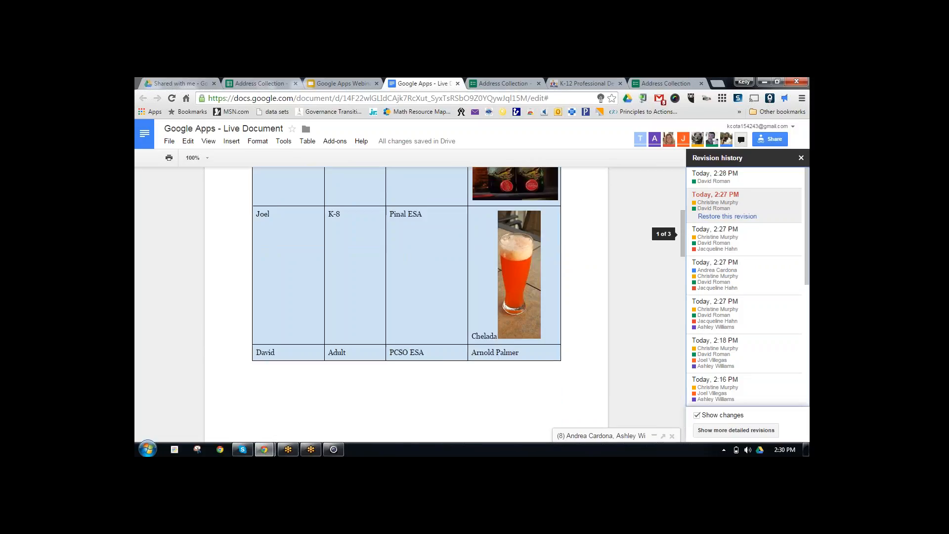
{"action": "scroll", "coordinate": [592, 236], "scroll_direction": "down", "scroll_amount": 3}
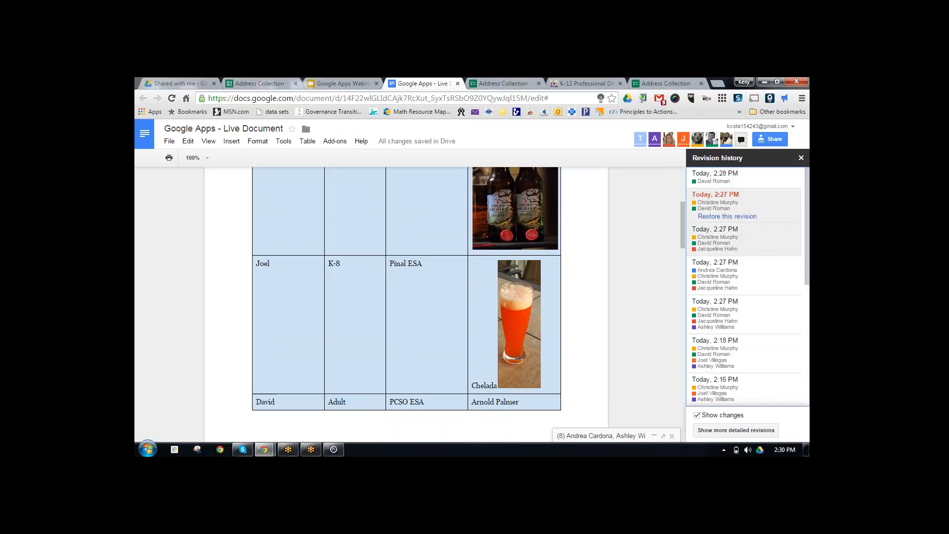
- Preview the second most recent 2:27 PM revision and examine the changes in its article paragraphs
{"action": "left_click", "coordinate": [717, 233]}
{"action": "scroll", "coordinate": [531, 251], "scroll_direction": "down", "scroll_amount": 15}
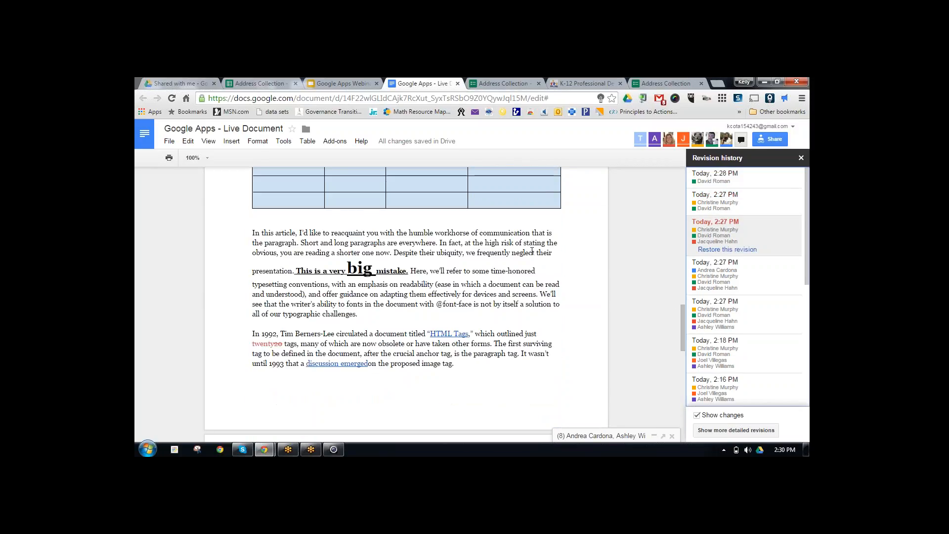
{"action": "scroll", "coordinate": [531, 251], "scroll_direction": "down", "scroll_amount": 1}
- Preview the third most recent 2:27 PM revision and examine its article text through the "What Is The Perfect Paragraph?" section
{"action": "left_click", "coordinate": [716, 277]}
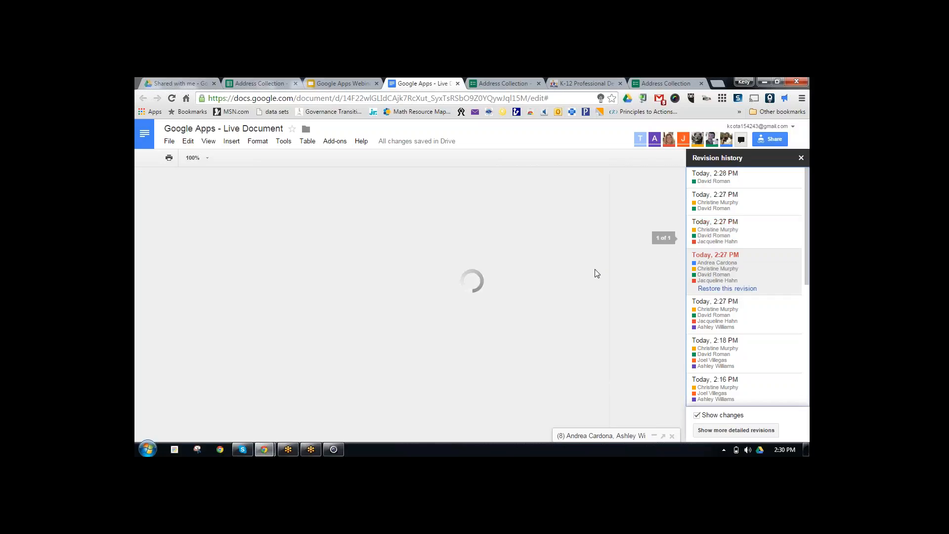
{"action": "scroll", "coordinate": [591, 262], "scroll_direction": "down", "scroll_amount": 10}
{"action": "scroll", "coordinate": [592, 255], "scroll_direction": "down", "scroll_amount": 12}
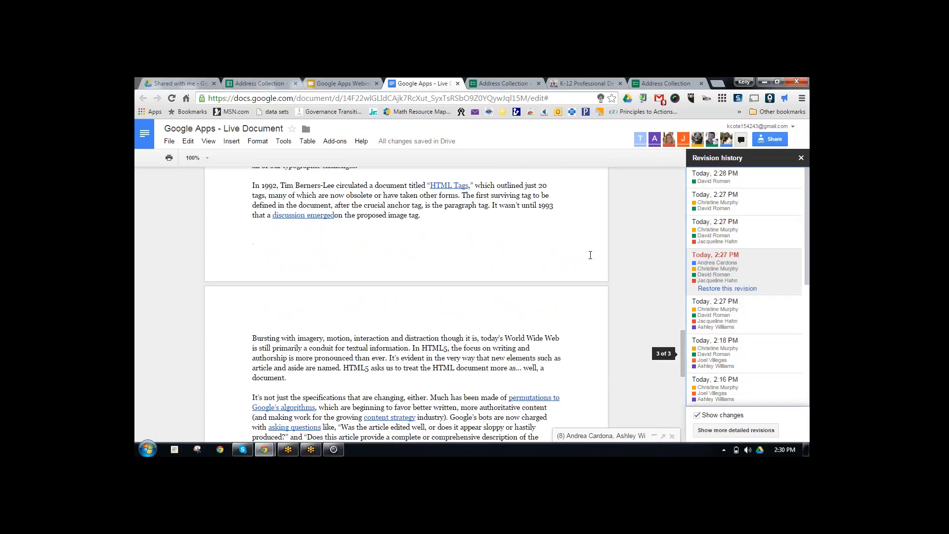
{"action": "scroll", "coordinate": [590, 255], "scroll_direction": "down", "scroll_amount": 5}
{"action": "scroll", "coordinate": [590, 255], "scroll_direction": "up", "scroll_amount": 1}
{"action": "scroll", "coordinate": [590, 255], "scroll_direction": "down", "scroll_amount": 4}
{"action": "scroll", "coordinate": [590, 255], "scroll_direction": "up", "scroll_amount": 3}
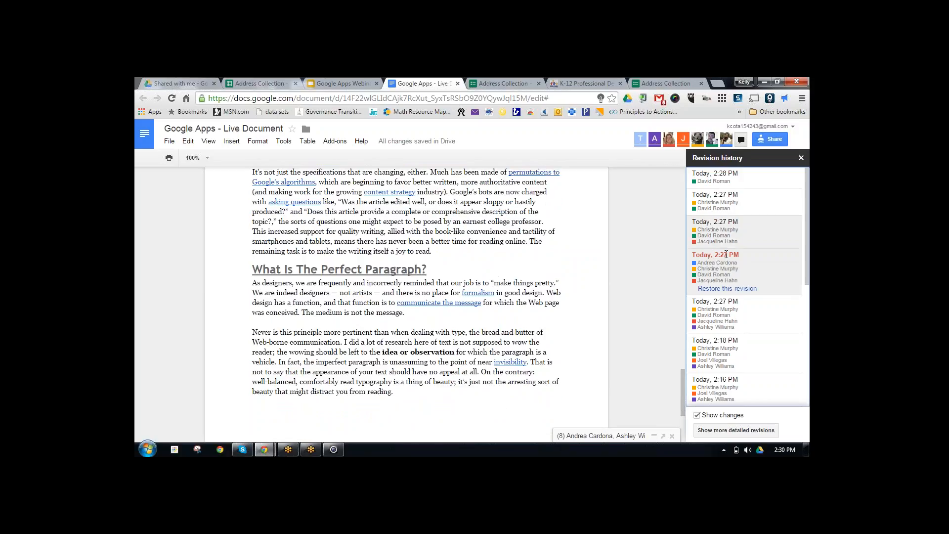
- Preview the earliest 2:27 PM revision and examine the marked insertions and deletions in its table and article paragraphs
{"action": "left_click", "coordinate": [704, 305]}
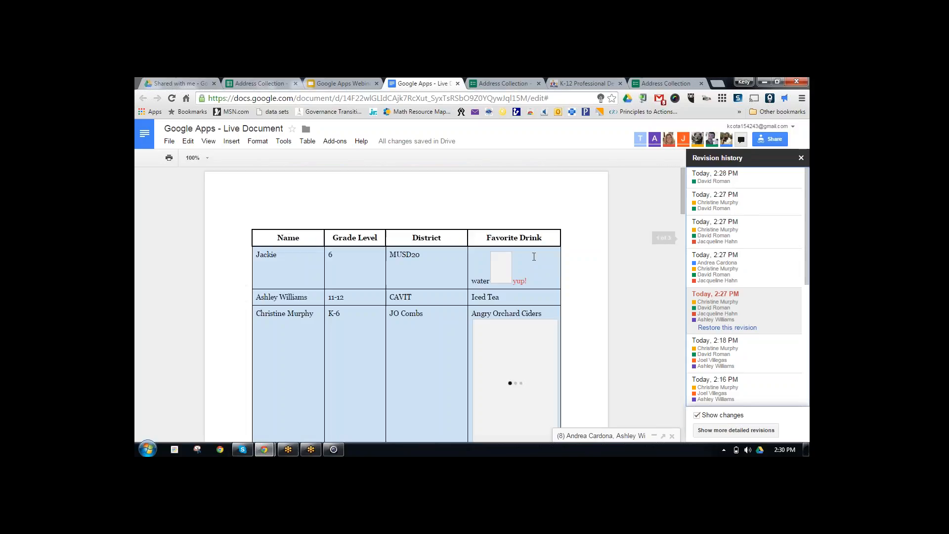
{"action": "scroll", "coordinate": [555, 233], "scroll_direction": "up", "scroll_amount": 4}
{"action": "scroll", "coordinate": [556, 233], "scroll_direction": "down", "scroll_amount": 12}
{"action": "scroll", "coordinate": [556, 233], "scroll_direction": "down", "scroll_amount": 4}
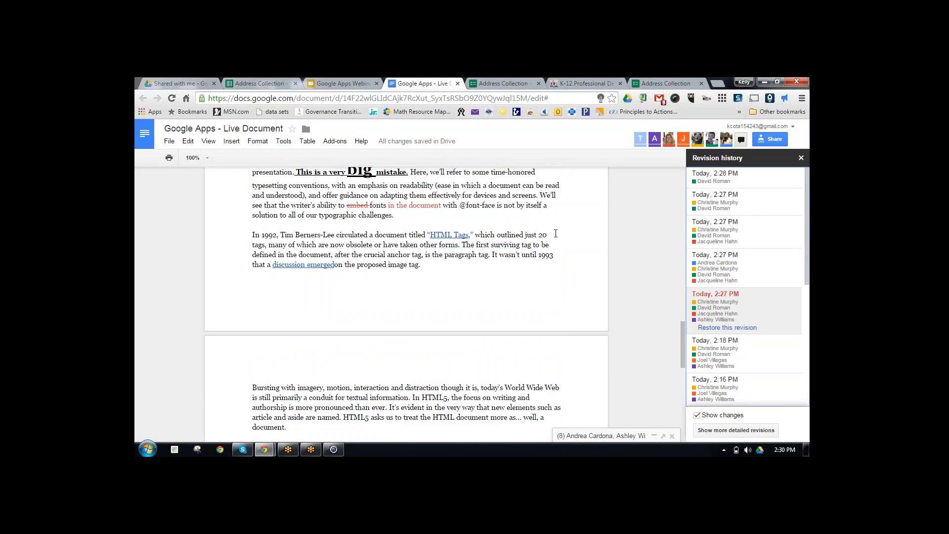
{"action": "scroll", "coordinate": [555, 233], "scroll_direction": "up", "scroll_amount": 1}
{"action": "scroll", "coordinate": [556, 233], "scroll_direction": "up", "scroll_amount": 1}
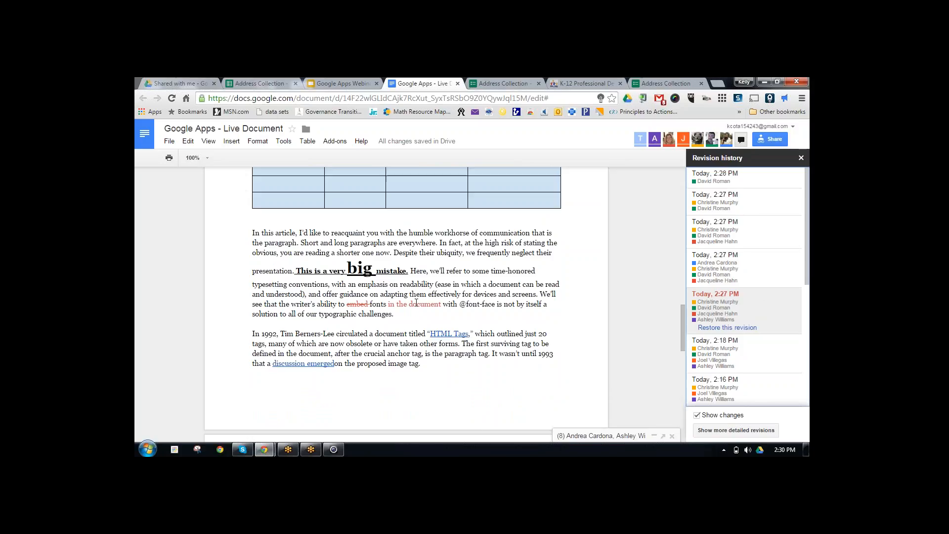
{"action": "scroll", "coordinate": [509, 310], "scroll_direction": "down", "scroll_amount": 1}
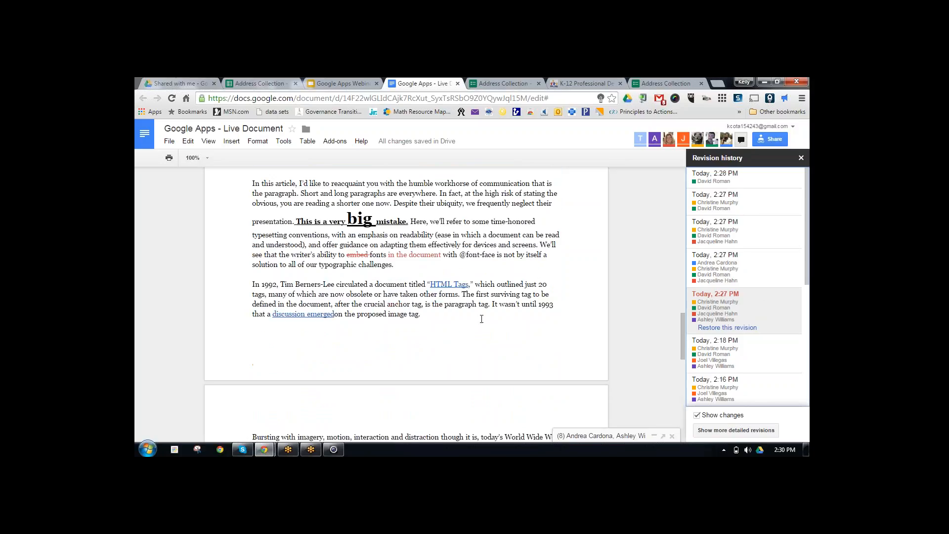
{"action": "scroll", "coordinate": [509, 308], "scroll_direction": "down", "scroll_amount": 7}
{"action": "scroll", "coordinate": [496, 313], "scroll_direction": "up", "scroll_amount": 3}
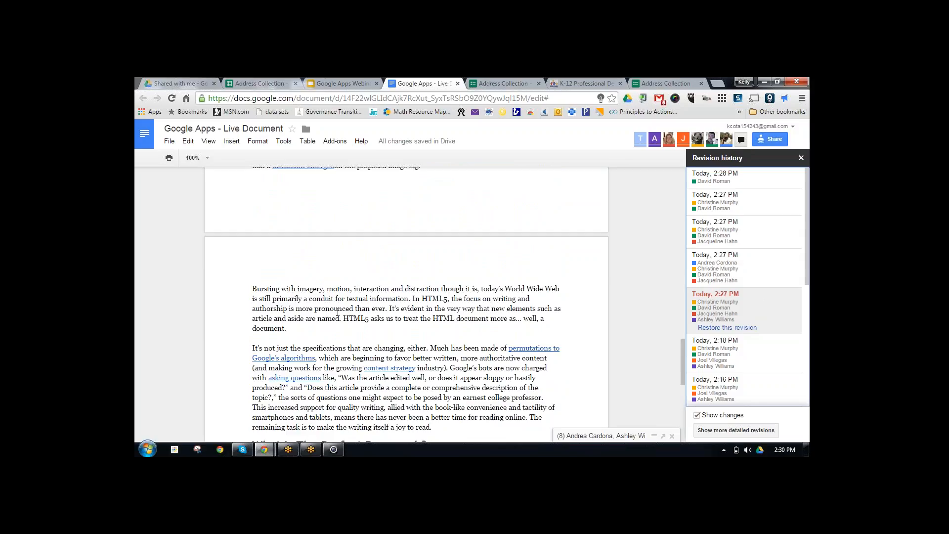
{"action": "scroll", "coordinate": [329, 314], "scroll_direction": "up", "scroll_amount": 3}
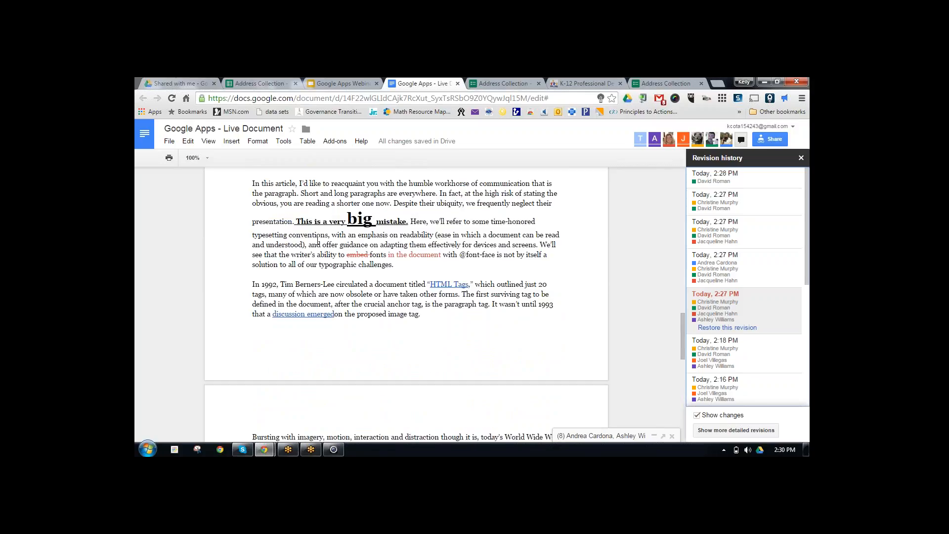
{"action": "scroll", "coordinate": [366, 276], "scroll_direction": "down", "scroll_amount": 2}
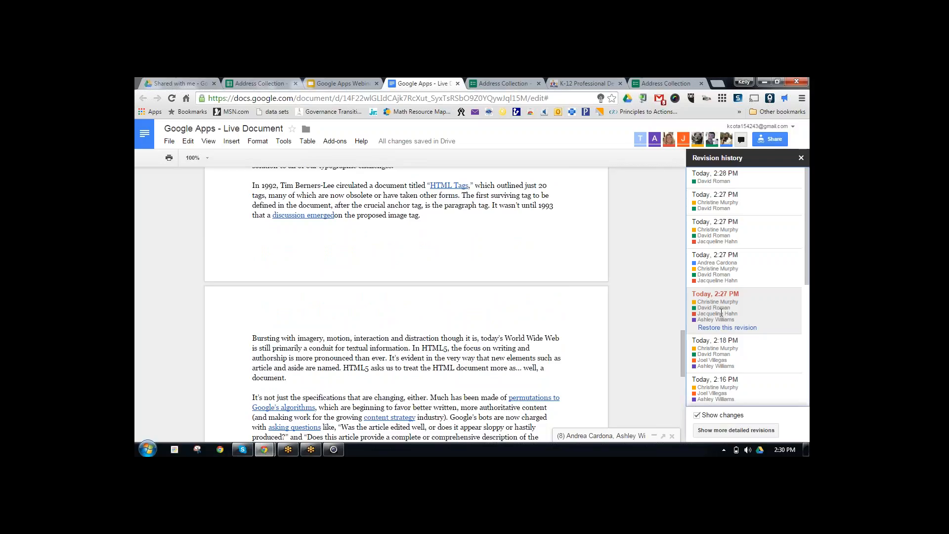
- Copy the first article paragraph from "typesetting conventions" to "typographic challenges." in the old revision and close the revision history
{"action": "scroll", "coordinate": [372, 338], "scroll_direction": "up", "scroll_amount": 3}
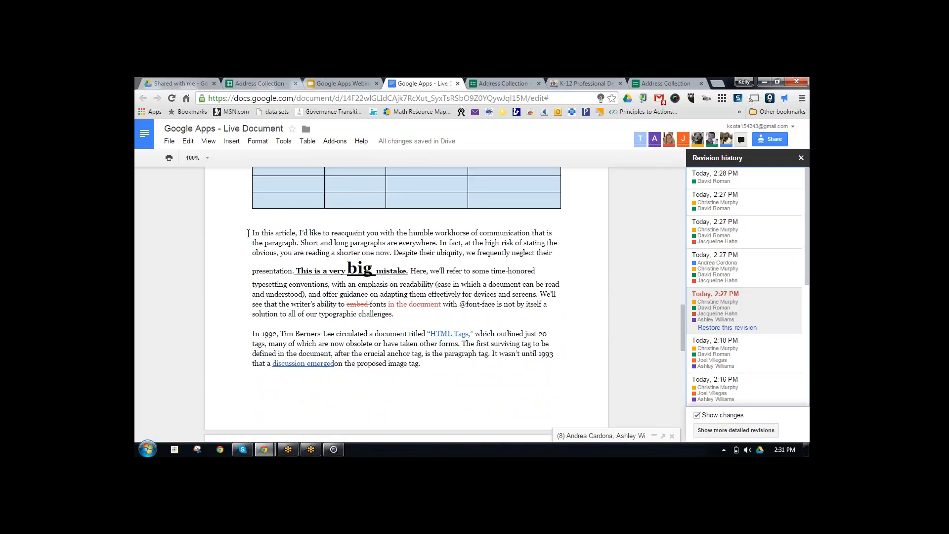
{"action": "left_click_drag", "start_coordinate": [258, 284], "coordinate": [397, 313]}
{"action": "key", "text": "ctrl+c"}
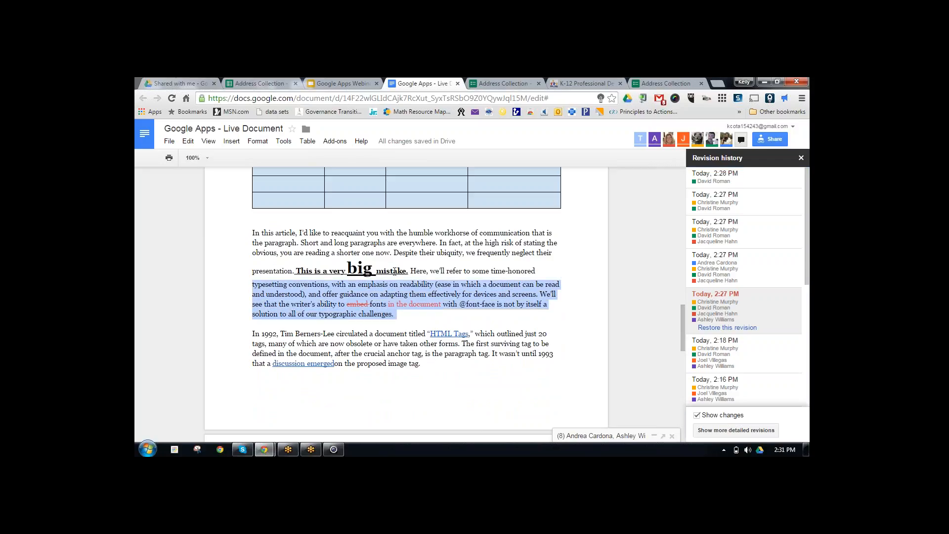
{"action": "left_click", "coordinate": [801, 158]}
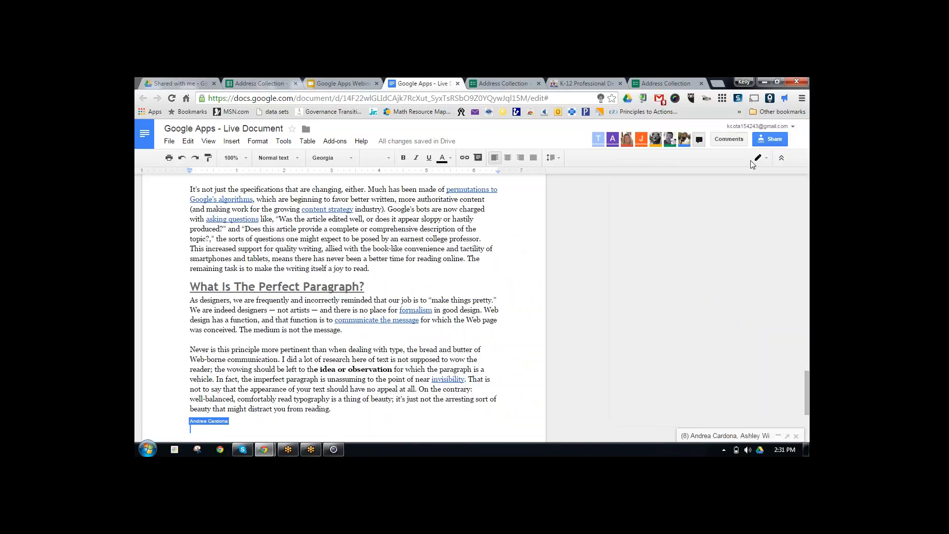
- Replace the live document's passage from "frequently neglect" to "typographic challenges." with the copied revision text
{"action": "scroll", "coordinate": [463, 289], "scroll_direction": "down", "scroll_amount": 5}
{"action": "scroll", "coordinate": [462, 289], "scroll_direction": "up", "scroll_amount": 5}
{"action": "scroll", "coordinate": [423, 282], "scroll_direction": "up", "scroll_amount": 6}
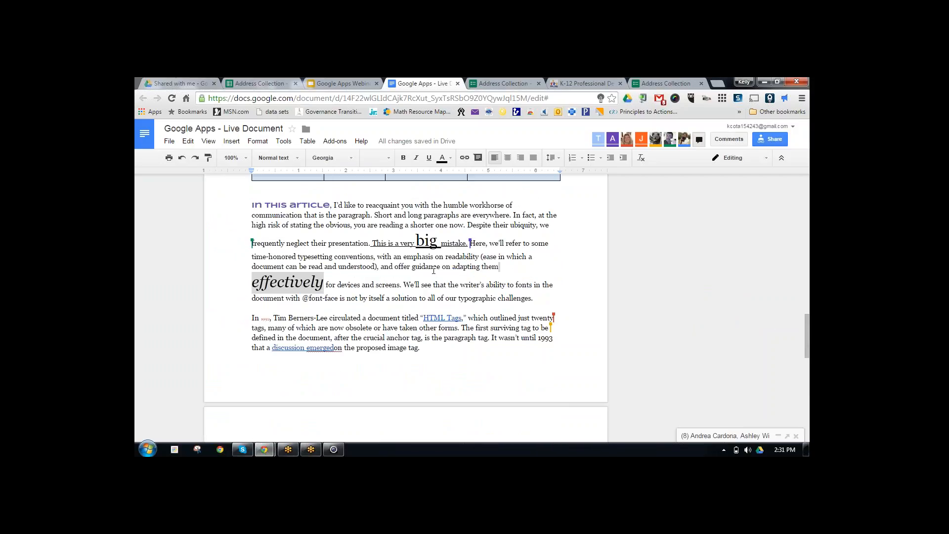
{"action": "mouse_move", "coordinate": [249, 242]}
{"action": "left_click_drag", "start_coordinate": [256, 242], "coordinate": [535, 298]}
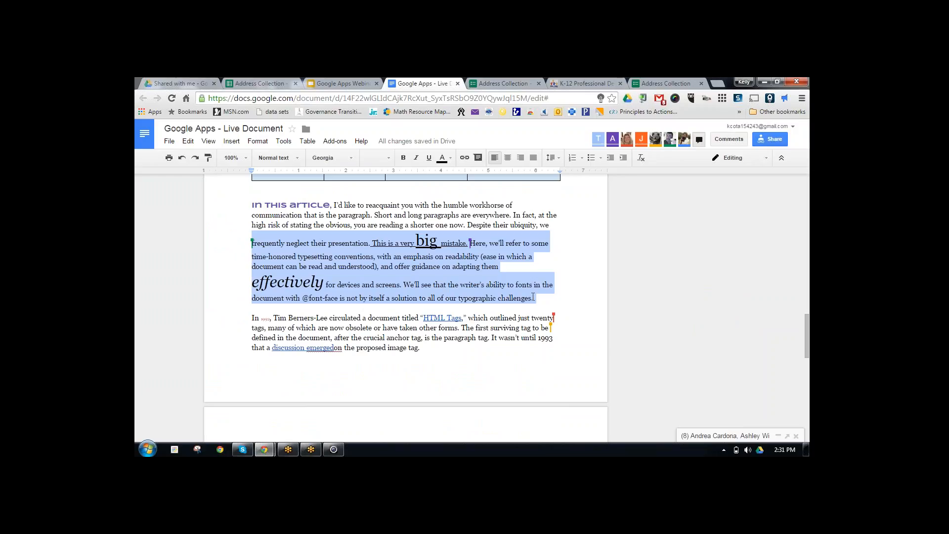
{"action": "right_click", "coordinate": [345, 261]}
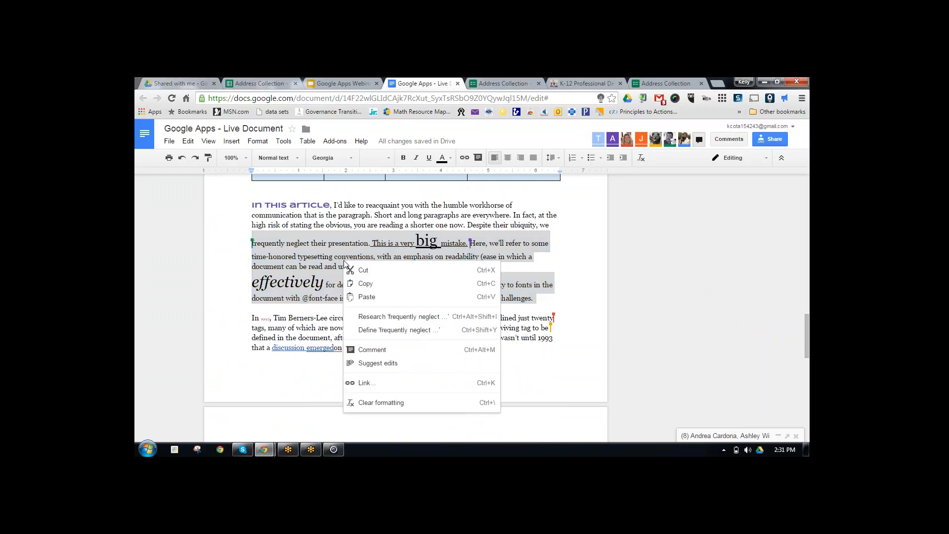
{"action": "left_click", "coordinate": [368, 297]}
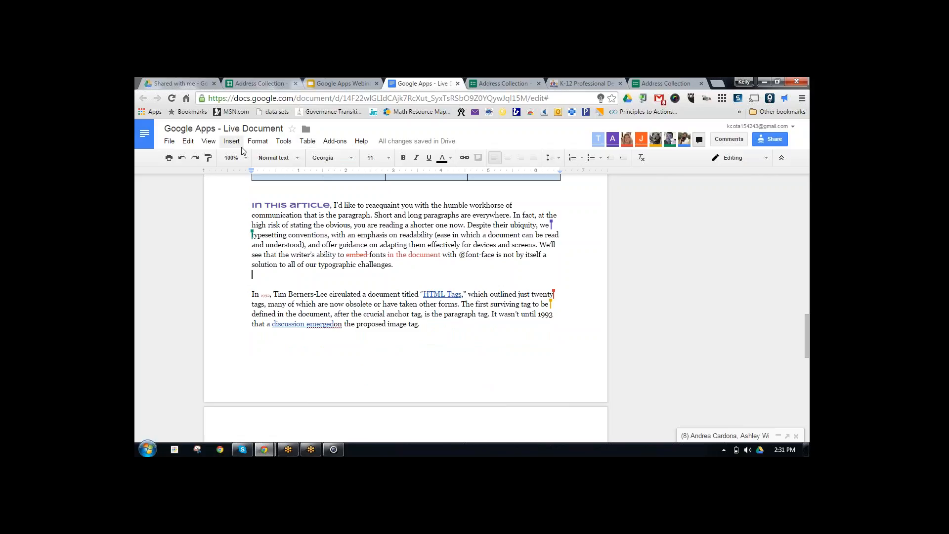
{"action": "left_click", "coordinate": [168, 142]}
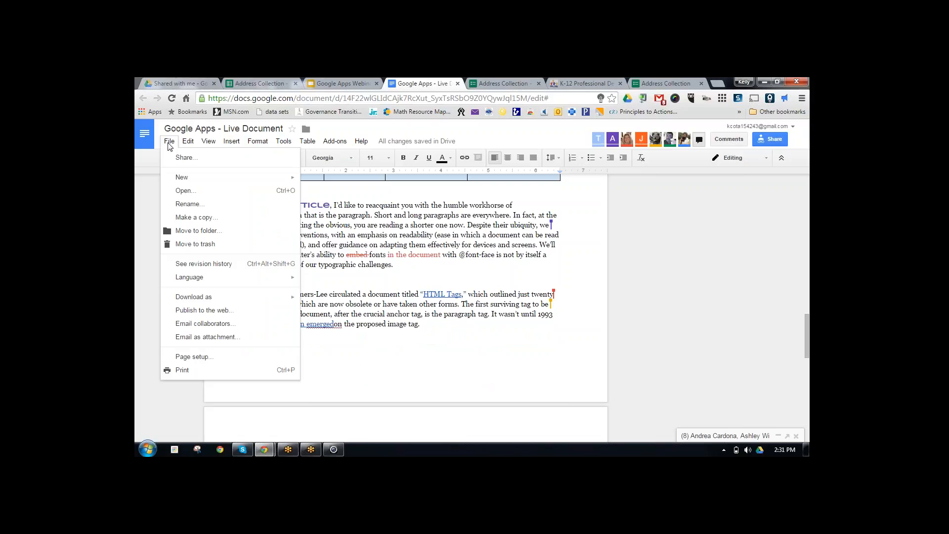
{"action": "mouse_move", "coordinate": [187, 141]}
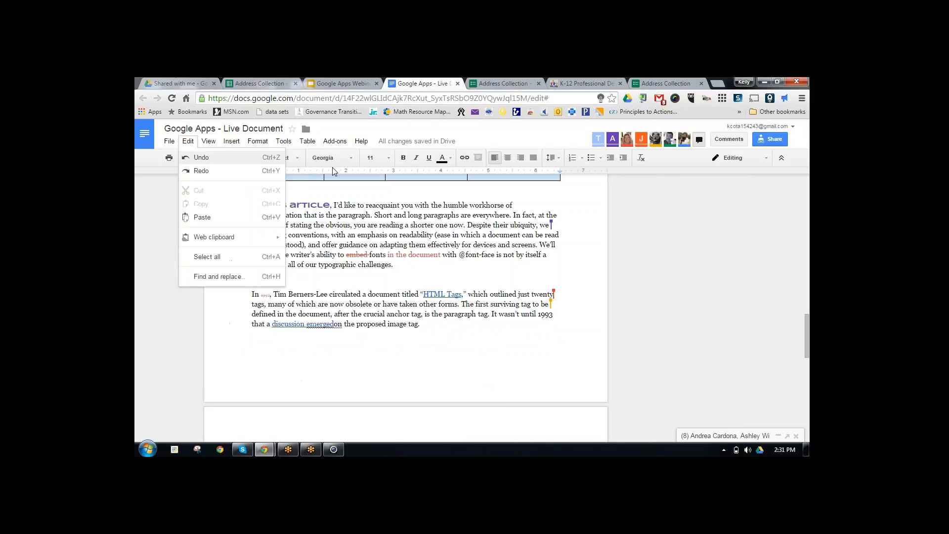
{"action": "left_click", "coordinate": [518, 277]}
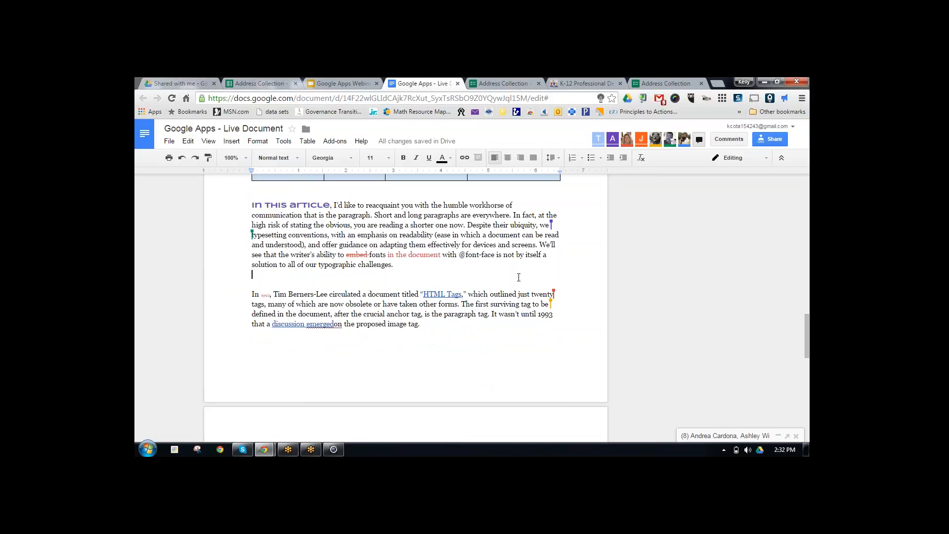
{"action": "scroll", "coordinate": [495, 296], "scroll_direction": "down", "scroll_amount": 10}
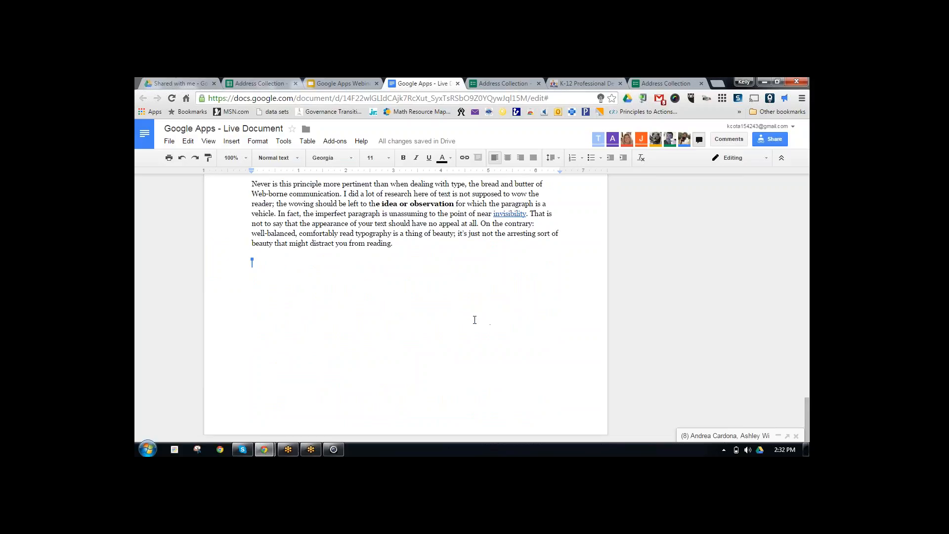
{"action": "scroll", "coordinate": [481, 307], "scroll_direction": "up", "scroll_amount": 15}
{"action": "scroll", "coordinate": [500, 310], "scroll_direction": "up", "scroll_amount": 4}
{"action": "scroll", "coordinate": [500, 310], "scroll_direction": "down", "scroll_amount": 9}
{"action": "scroll", "coordinate": [500, 310], "scroll_direction": "up", "scroll_amount": 3}
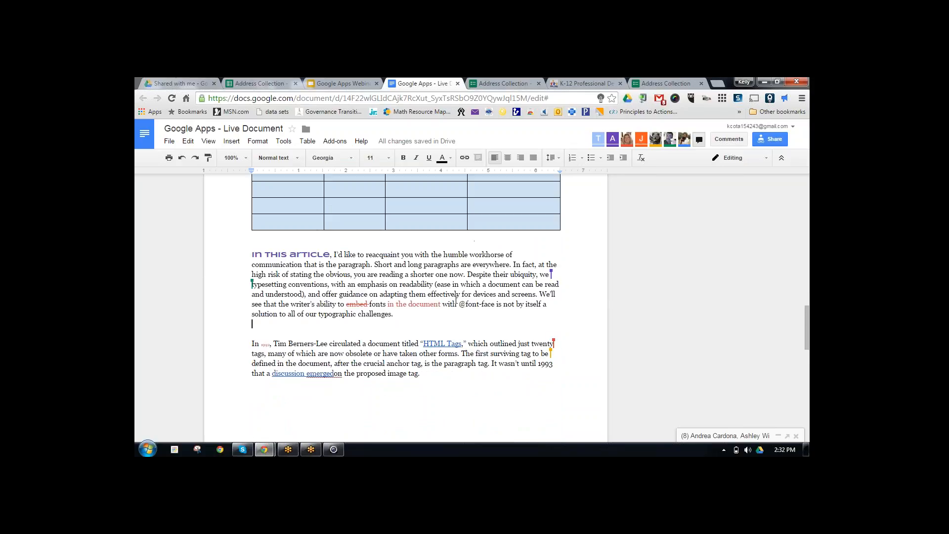
- Research "Tim Berners-Lee" from the article text and examine the biography details and web results
{"action": "scroll", "coordinate": [465, 299], "scroll_direction": "down", "scroll_amount": 3}
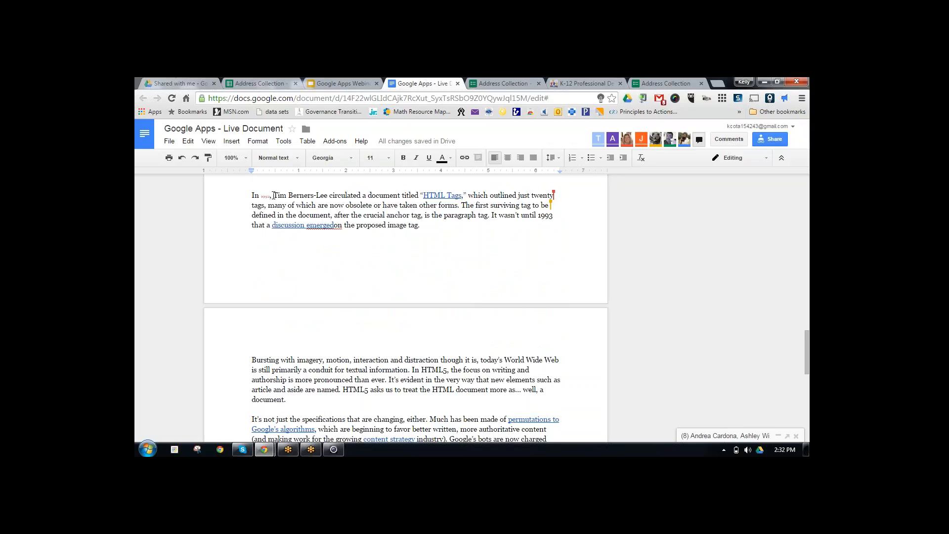
{"action": "left_click_drag", "start_coordinate": [273, 196], "coordinate": [328, 194]}
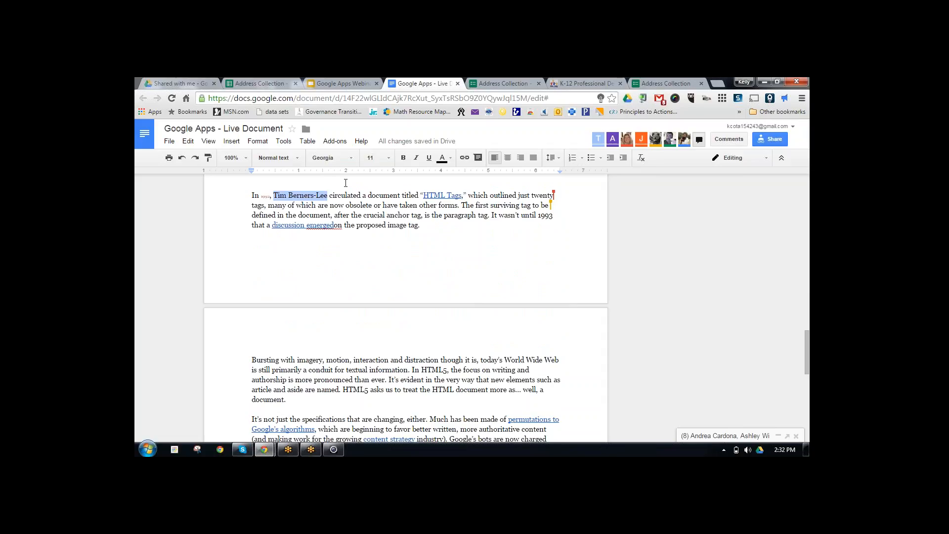
{"action": "scroll", "coordinate": [395, 295], "scroll_direction": "up", "scroll_amount": 1}
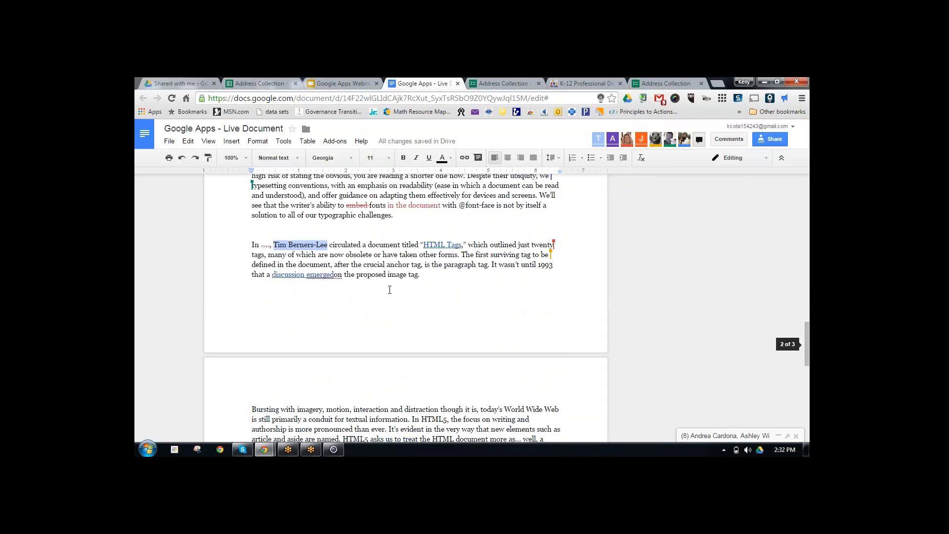
{"action": "right_click", "coordinate": [307, 247]}
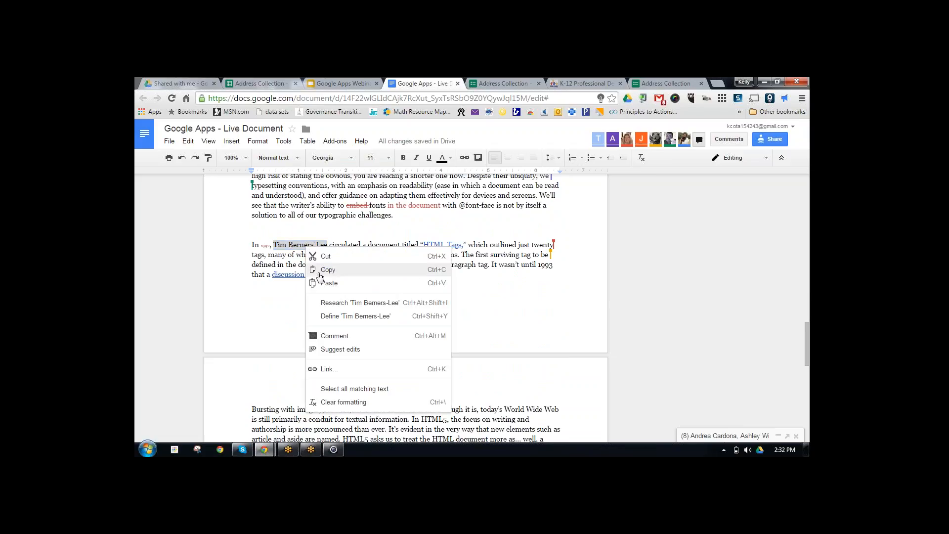
{"action": "left_click", "coordinate": [334, 303]}
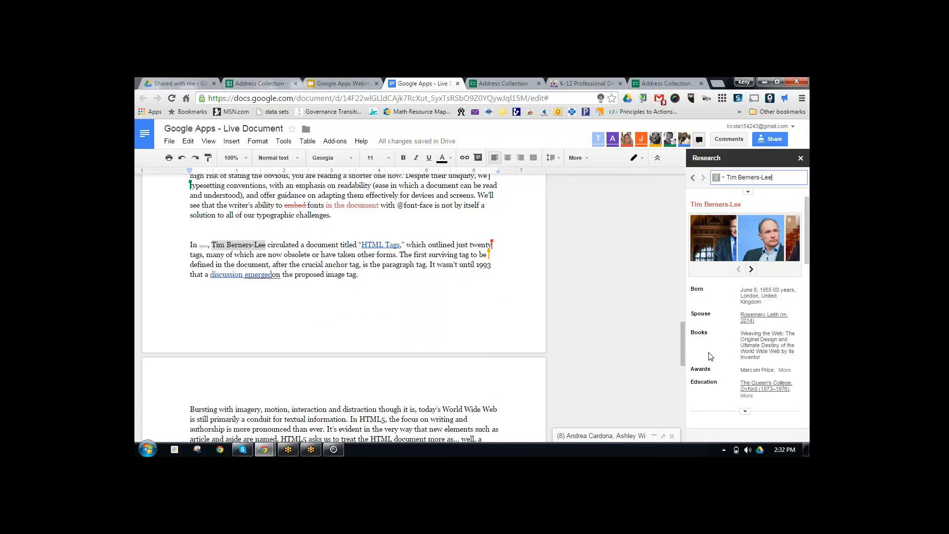
{"action": "mouse_move", "coordinate": [785, 300]}
{"action": "scroll", "coordinate": [738, 310], "scroll_direction": "down", "scroll_amount": 1}
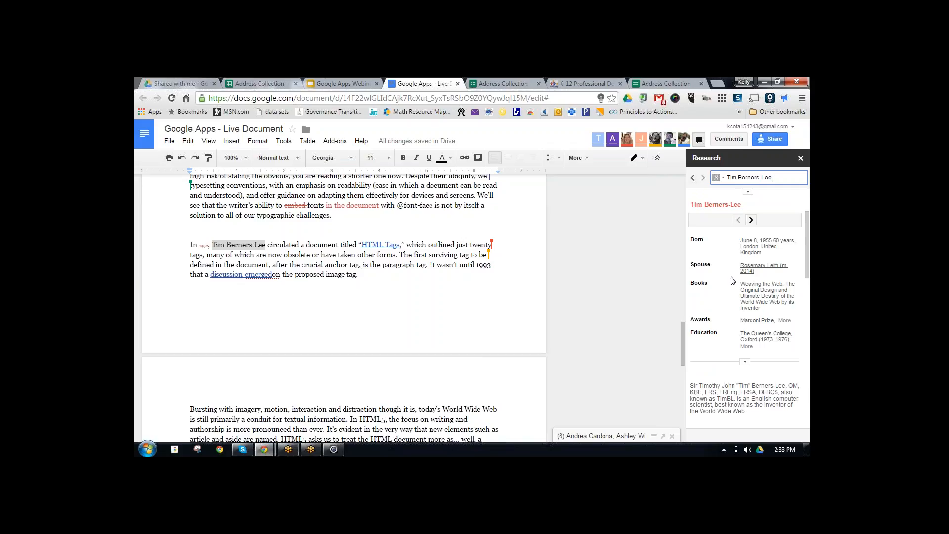
{"action": "scroll", "coordinate": [731, 277], "scroll_direction": "down", "scroll_amount": 1}
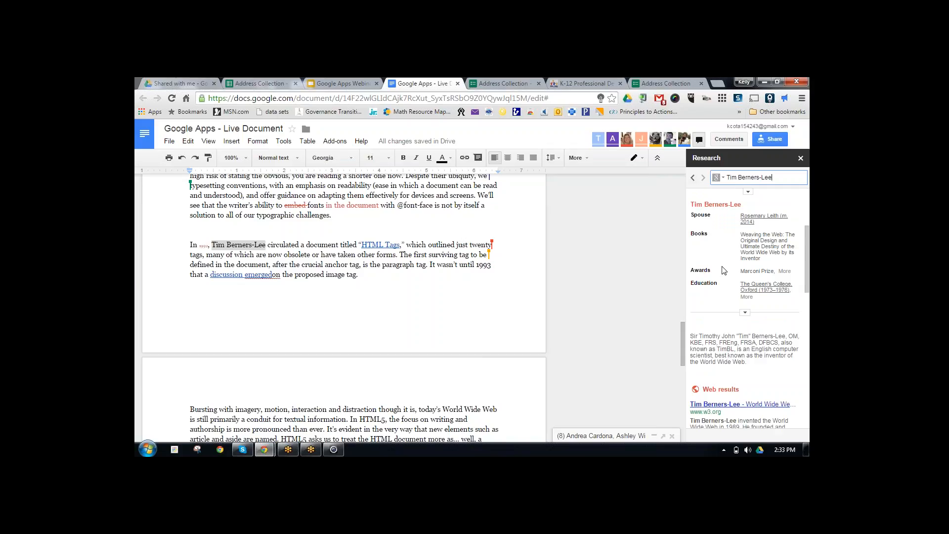
{"action": "scroll", "coordinate": [722, 269], "scroll_direction": "down", "scroll_amount": 1}
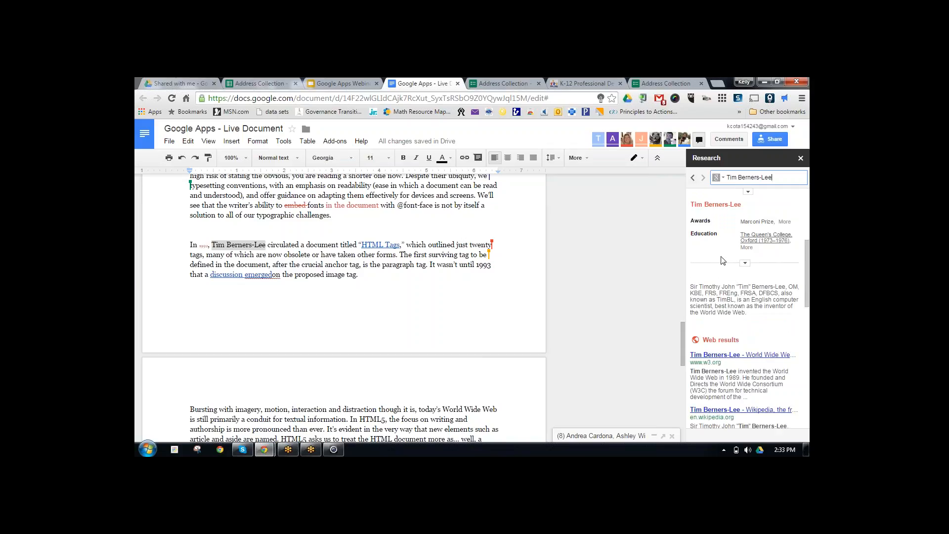
- Cite the w3.org web result about Tim Berners-Lee as a footnote on the name in the article text
{"action": "scroll", "coordinate": [722, 261], "scroll_direction": "down", "scroll_amount": 1}
{"action": "mouse_move", "coordinate": [719, 305]}
{"action": "scroll", "coordinate": [719, 306], "scroll_direction": "down", "scroll_amount": 2}
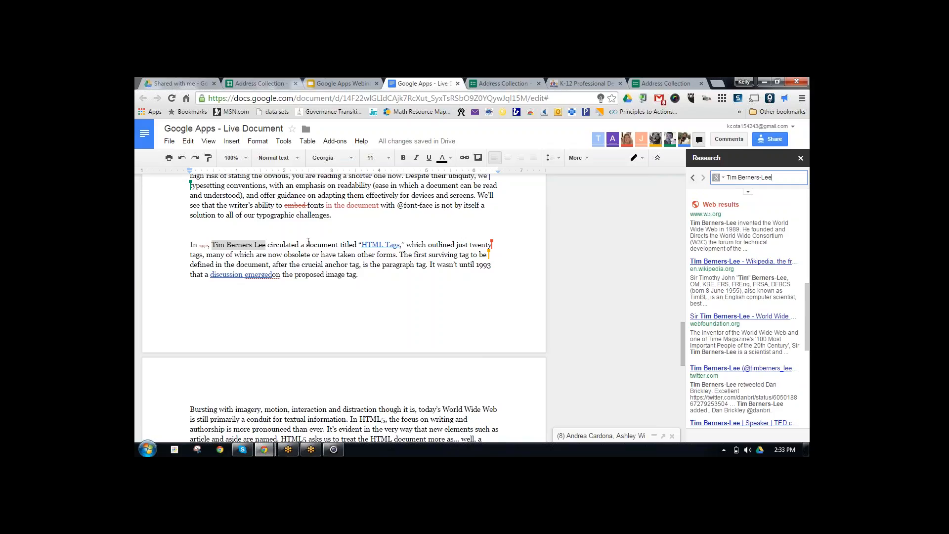
{"action": "mouse_move", "coordinate": [742, 221]}
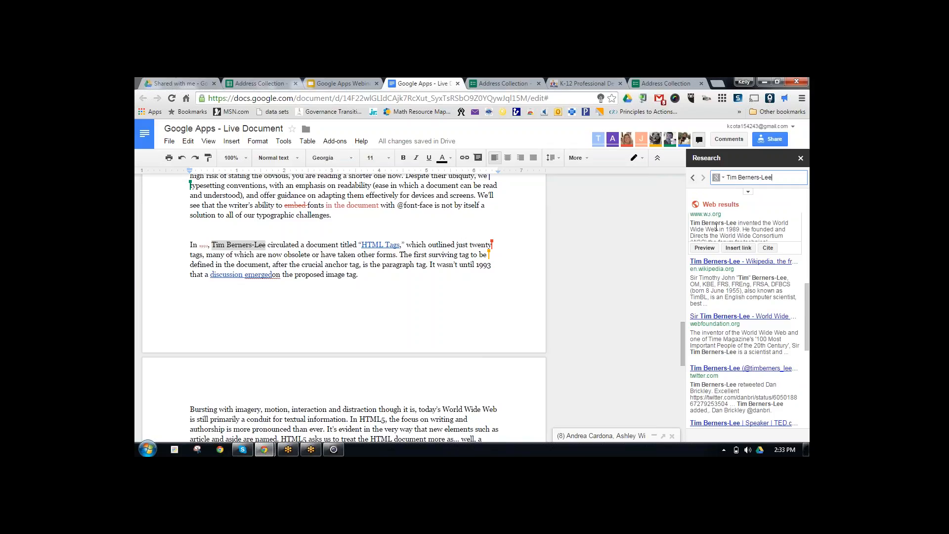
{"action": "left_click", "coordinate": [770, 248]}
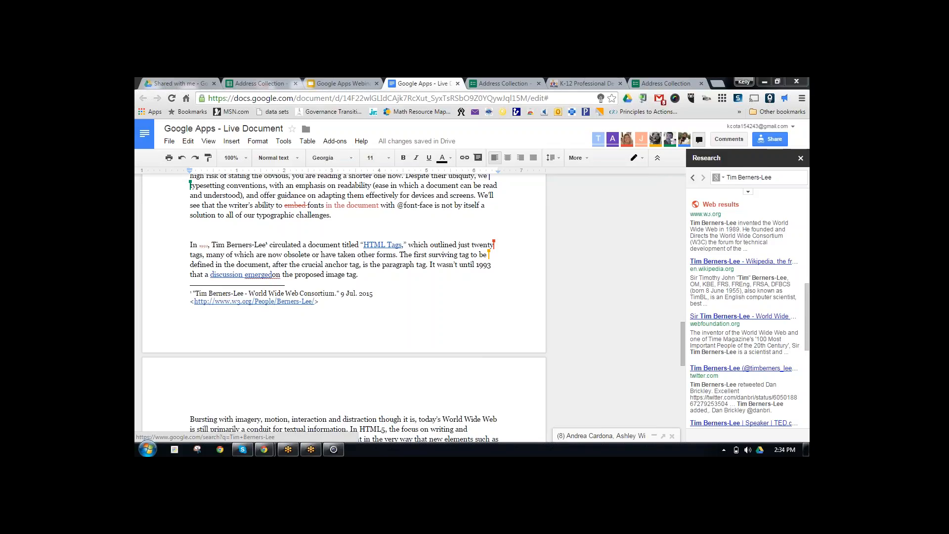
- Restrict the Tim Berners-Lee research to images and insert the portrait with the dark suit beside the "HTML Tags" link
{"action": "left_click", "coordinate": [725, 180]}
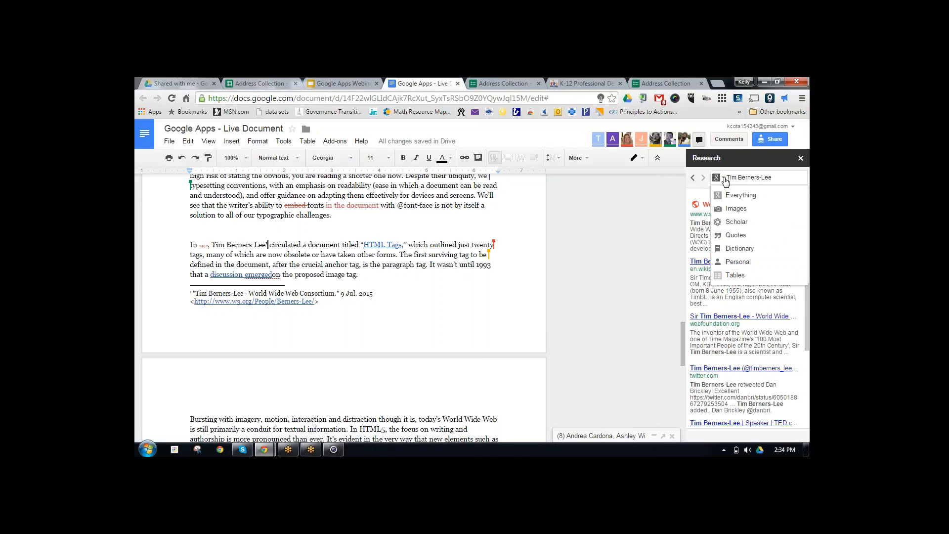
{"action": "left_click", "coordinate": [733, 208]}
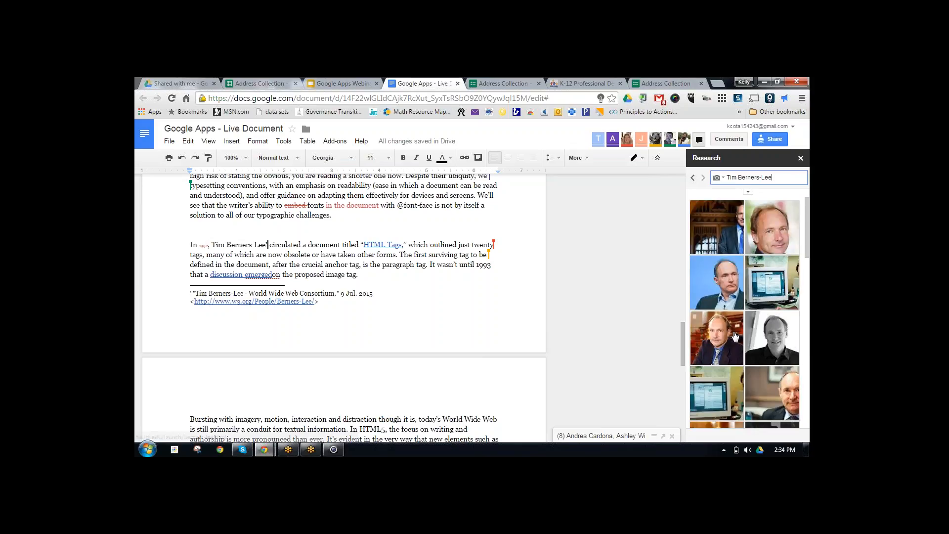
{"action": "mouse_move", "coordinate": [735, 337]}
{"action": "left_click_drag", "start_coordinate": [735, 337], "coordinate": [387, 248]}
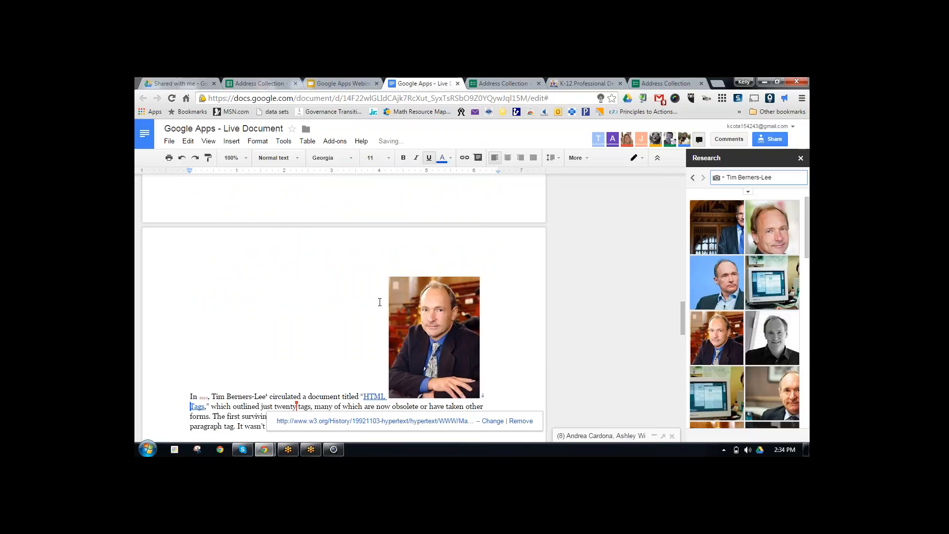
{"action": "scroll", "coordinate": [808, 315], "scroll_direction": "down", "scroll_amount": 3}
{"action": "scroll", "coordinate": [796, 308], "scroll_direction": "up", "scroll_amount": 2}
- Look up Tim Berners-Lee in Scholar and Quotes, examining the academic citations, and return the research to Everything
{"action": "left_click", "coordinate": [724, 178]}
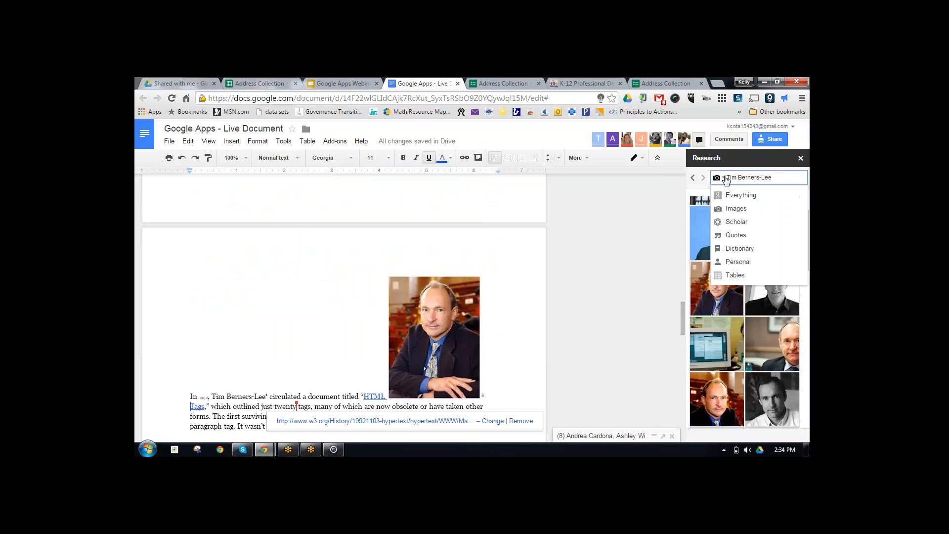
{"action": "left_click", "coordinate": [738, 223]}
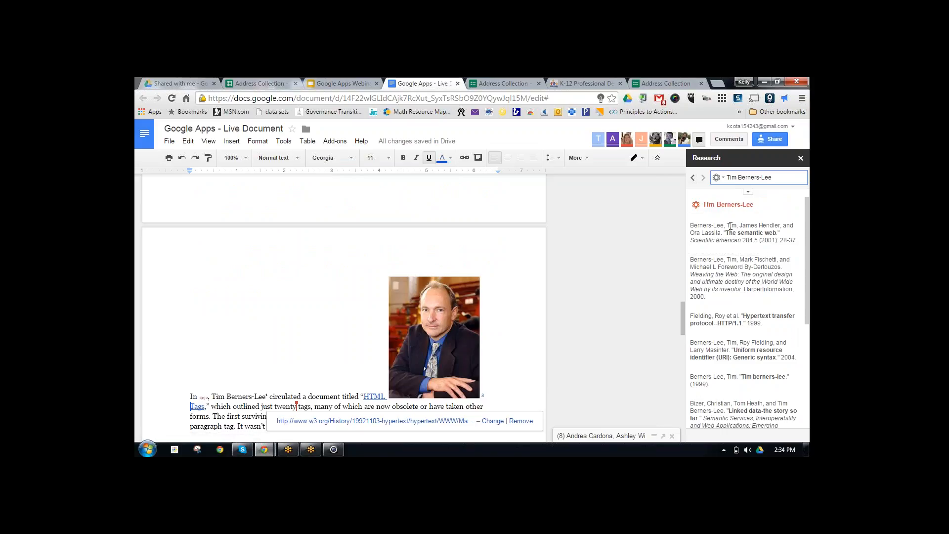
{"action": "scroll", "coordinate": [714, 341], "scroll_direction": "down", "scroll_amount": 2}
{"action": "mouse_move", "coordinate": [706, 293]}
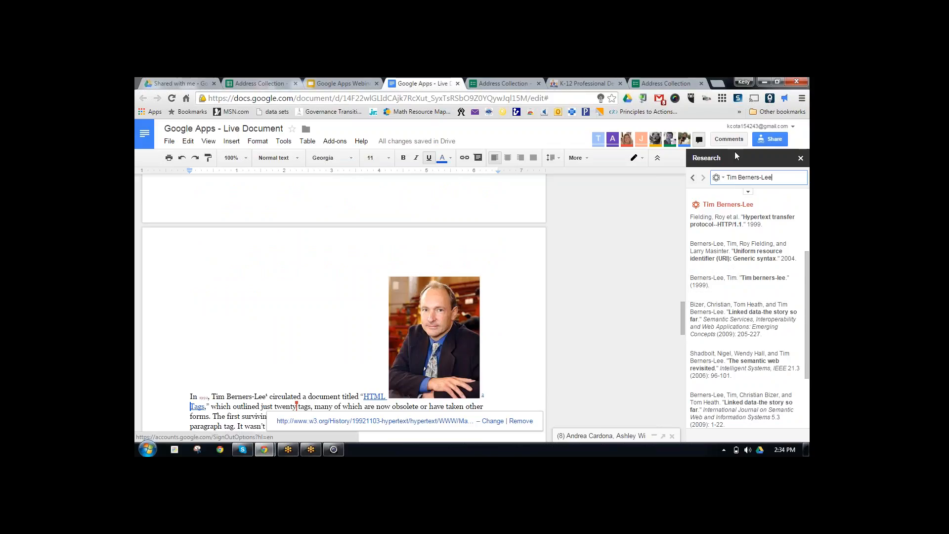
{"action": "left_click", "coordinate": [719, 178]}
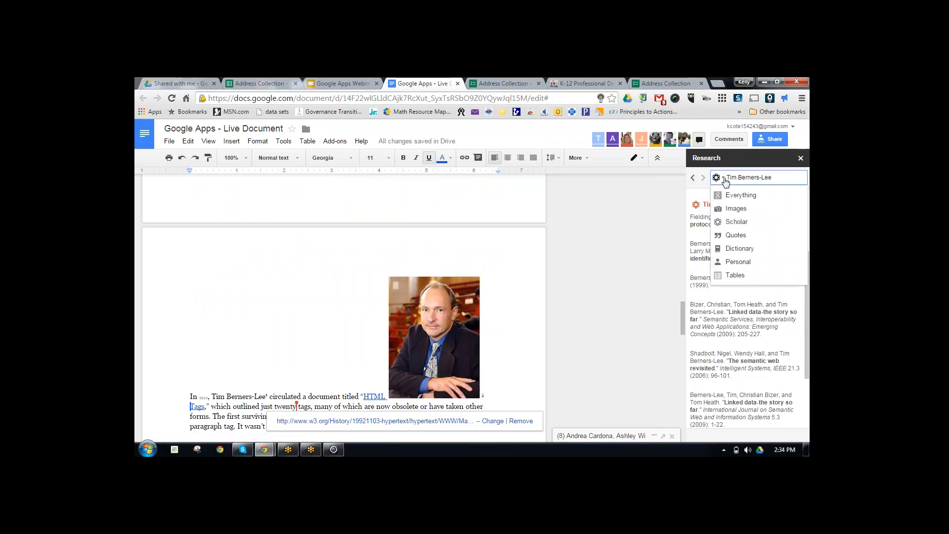
{"action": "left_click", "coordinate": [736, 236]}
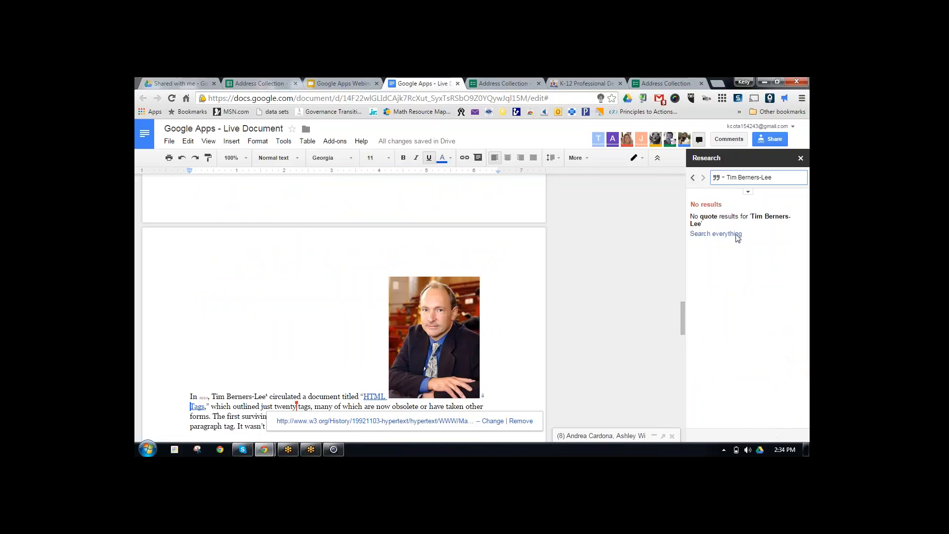
{"action": "left_click", "coordinate": [723, 179]}
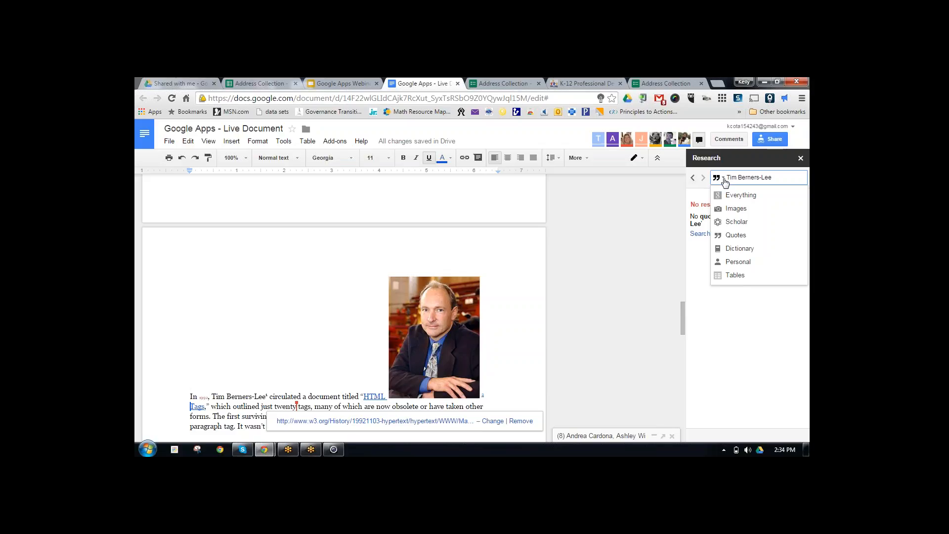
{"action": "left_click", "coordinate": [739, 196]}
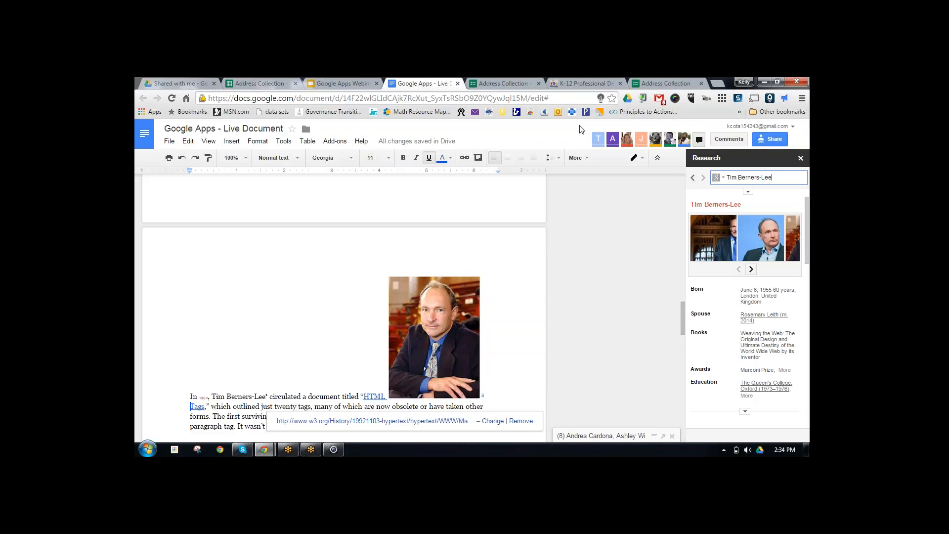
- Look up the dictionary definition of "medium" from the last sentence under "What Is The Perfect Paragraph?" and read its meanings and synonyms
{"action": "scroll", "coordinate": [321, 302], "scroll_direction": "down", "scroll_amount": 4}
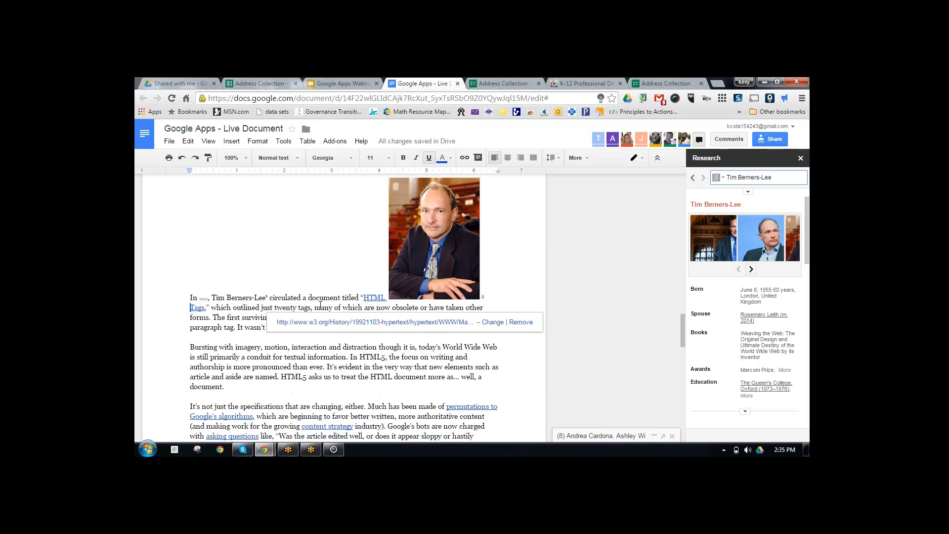
{"action": "scroll", "coordinate": [323, 295], "scroll_direction": "down", "scroll_amount": 2}
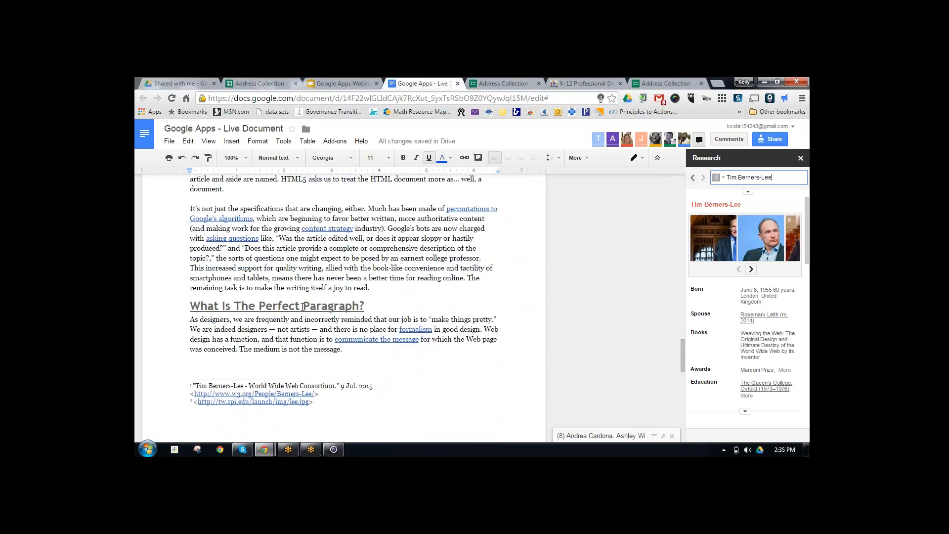
{"action": "scroll", "coordinate": [328, 294], "scroll_direction": "down", "scroll_amount": 1}
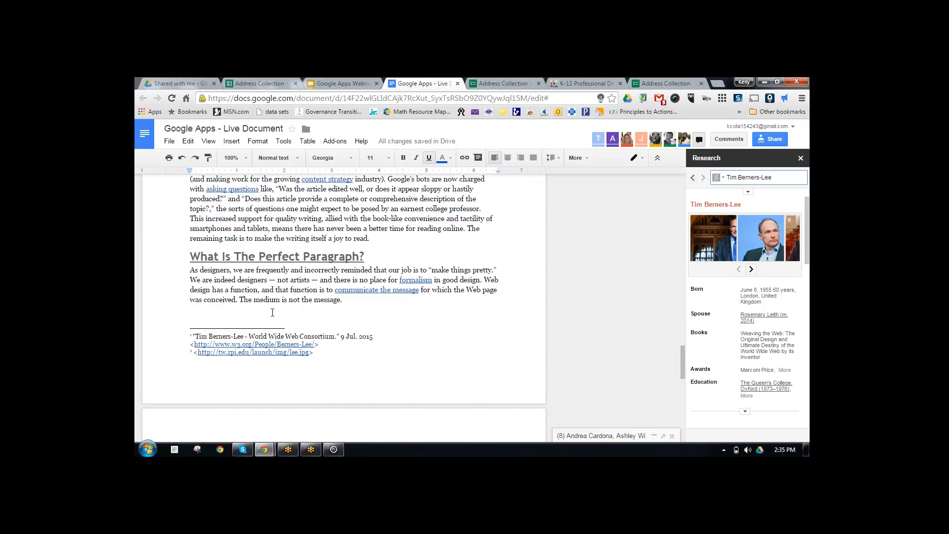
{"action": "left_click", "coordinate": [253, 299]}
{"action": "left_click_drag", "start_coordinate": [258, 300], "coordinate": [280, 298]}
{"action": "right_click", "coordinate": [265, 299]}
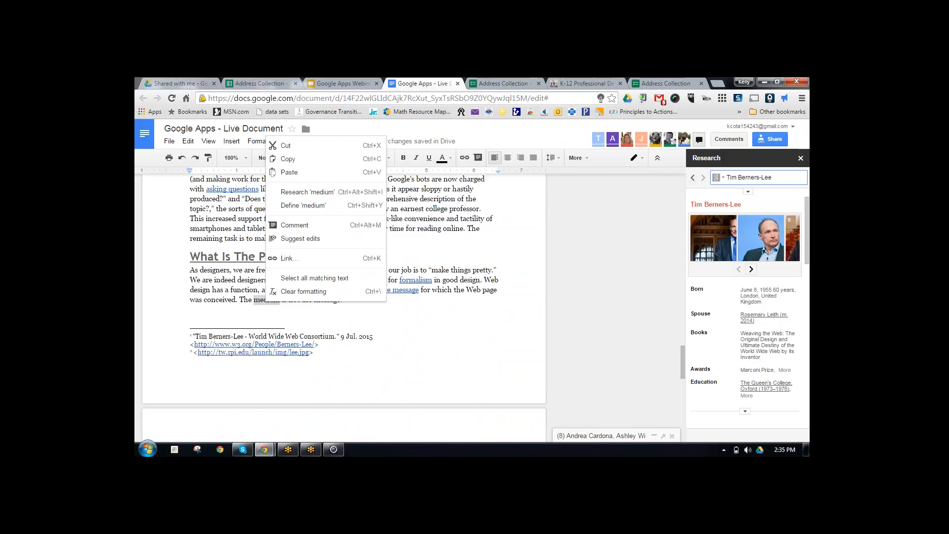
{"action": "left_click", "coordinate": [296, 206]}
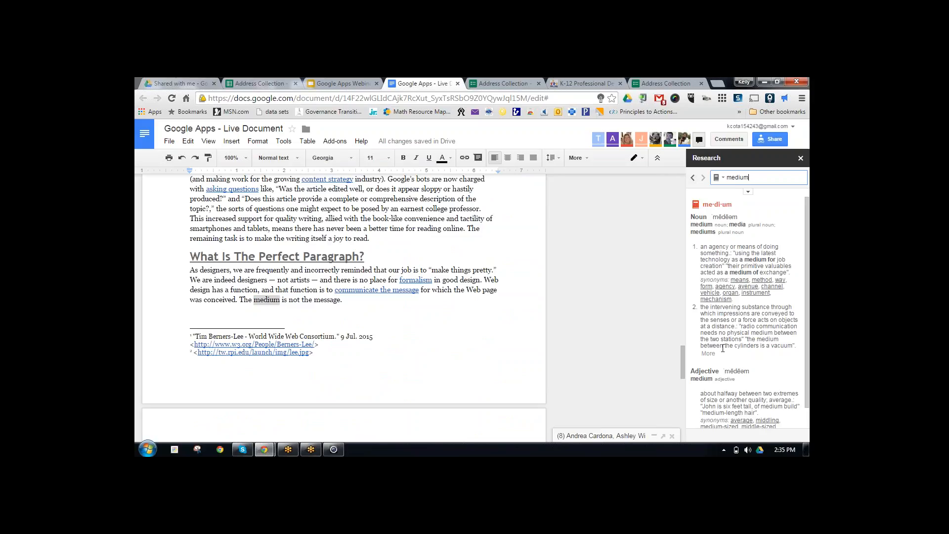
{"action": "scroll", "coordinate": [742, 311], "scroll_direction": "down", "scroll_amount": 1}
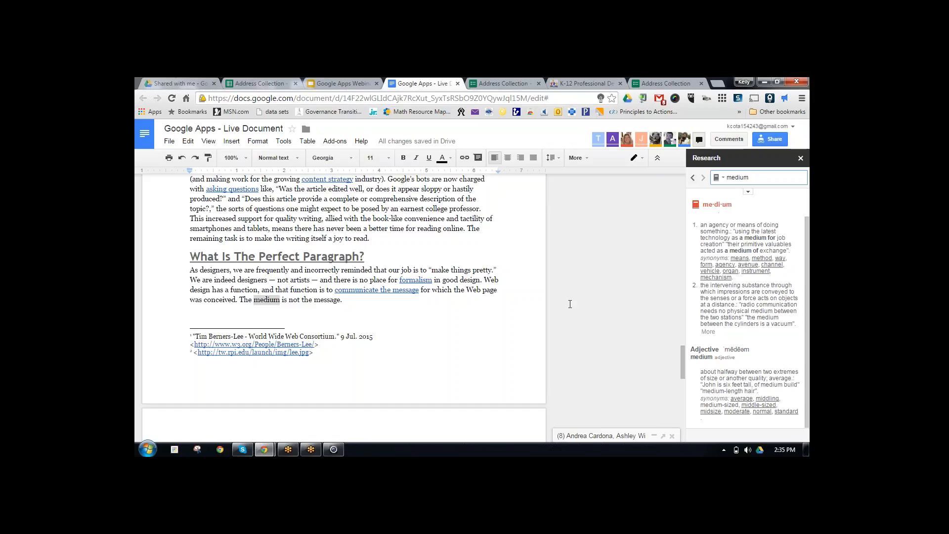
- Examine the document's sharing settings, including link access and the field for inviting people, and close them without changes
{"action": "left_click", "coordinate": [400, 330]}
{"action": "scroll", "coordinate": [400, 330], "scroll_direction": "up", "scroll_amount": 2}
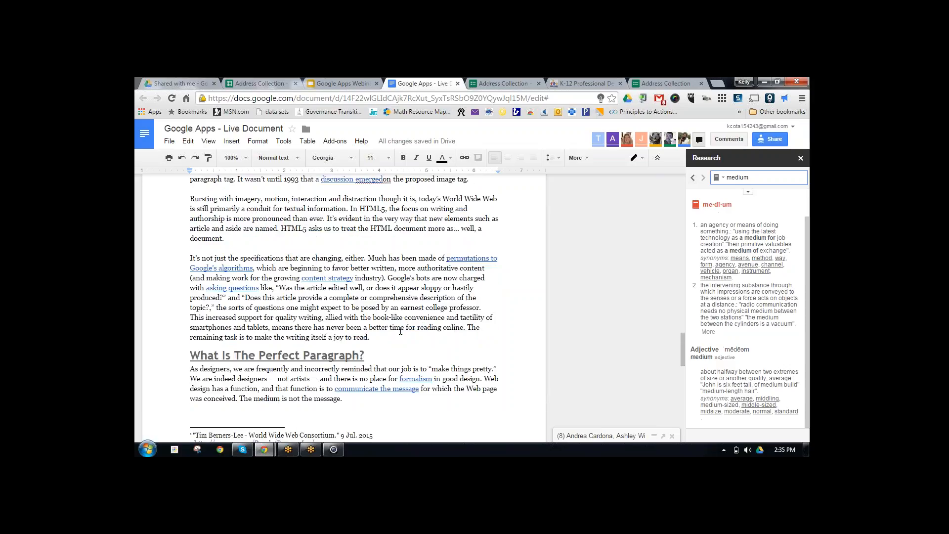
{"action": "scroll", "coordinate": [400, 330], "scroll_direction": "up", "scroll_amount": 5}
{"action": "scroll", "coordinate": [401, 330], "scroll_direction": "up", "scroll_amount": 10}
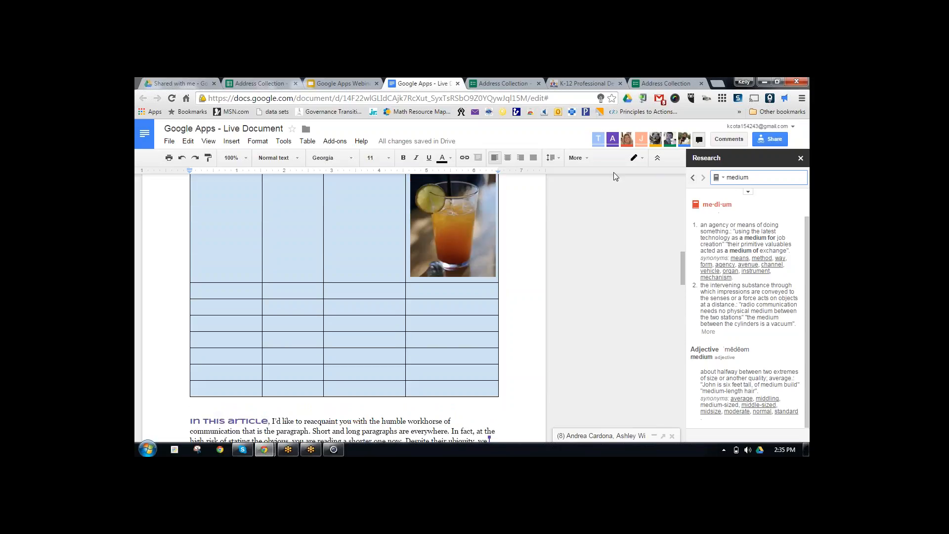
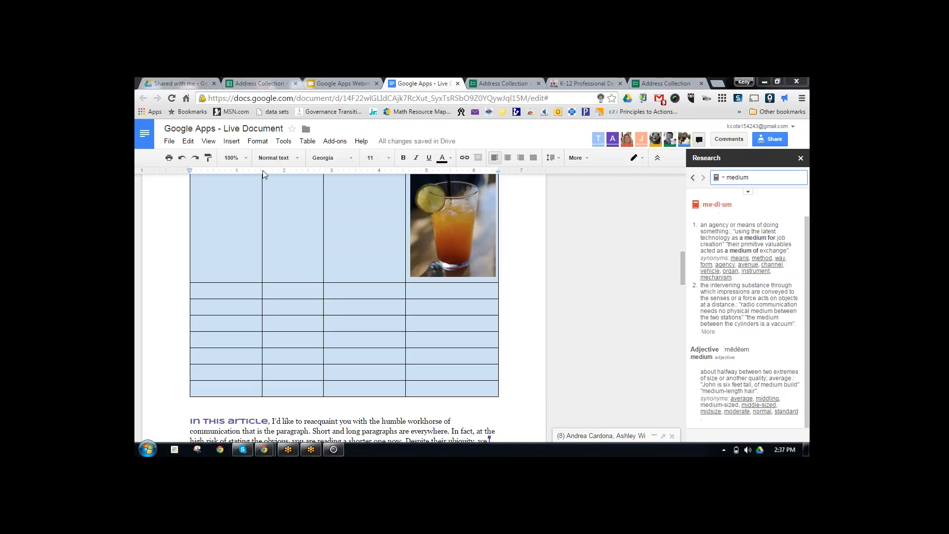
{"action": "left_click", "coordinate": [173, 144]}
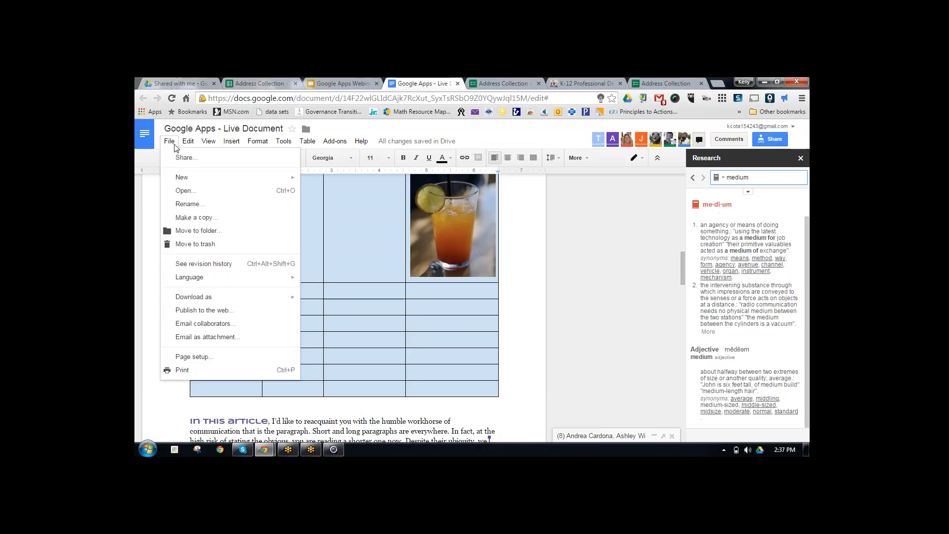
{"action": "left_click", "coordinate": [172, 142]}
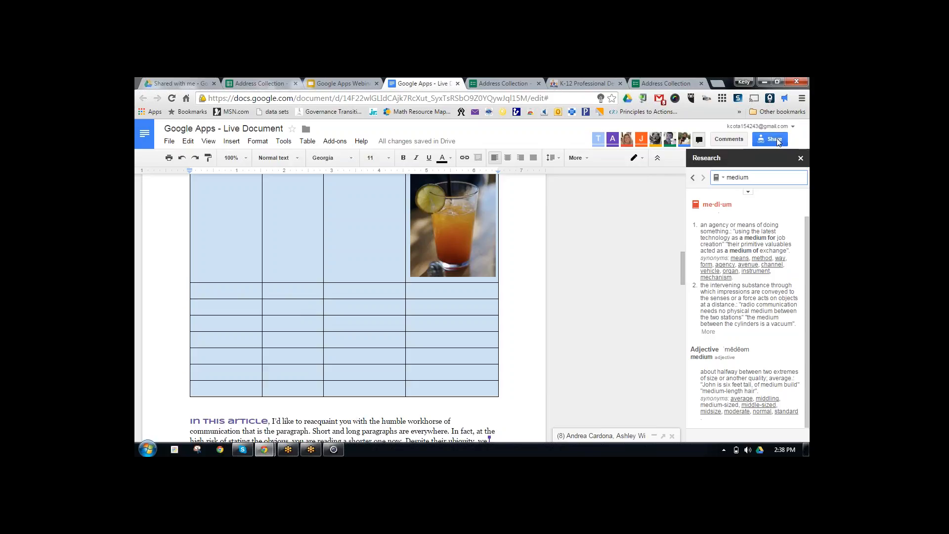
{"action": "left_click", "coordinate": [776, 140]}
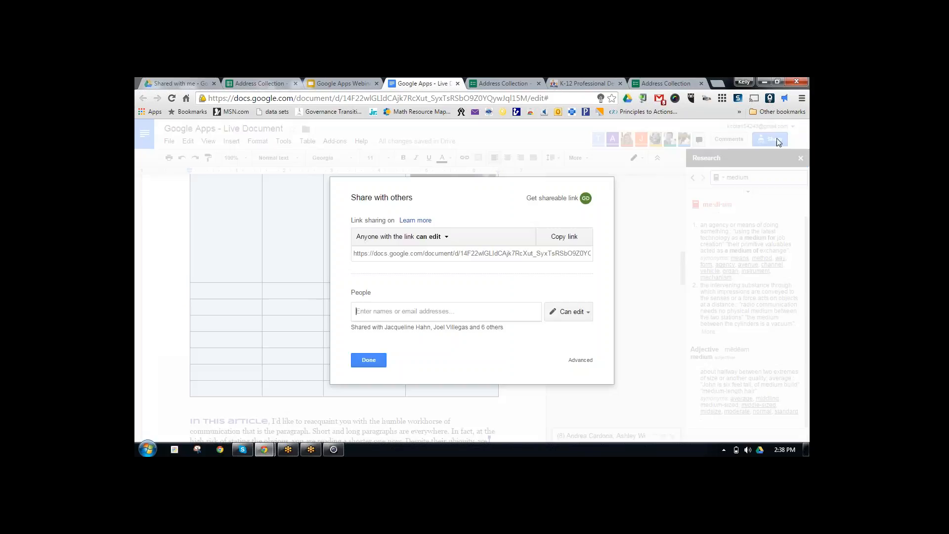
{"action": "left_click", "coordinate": [369, 360]}
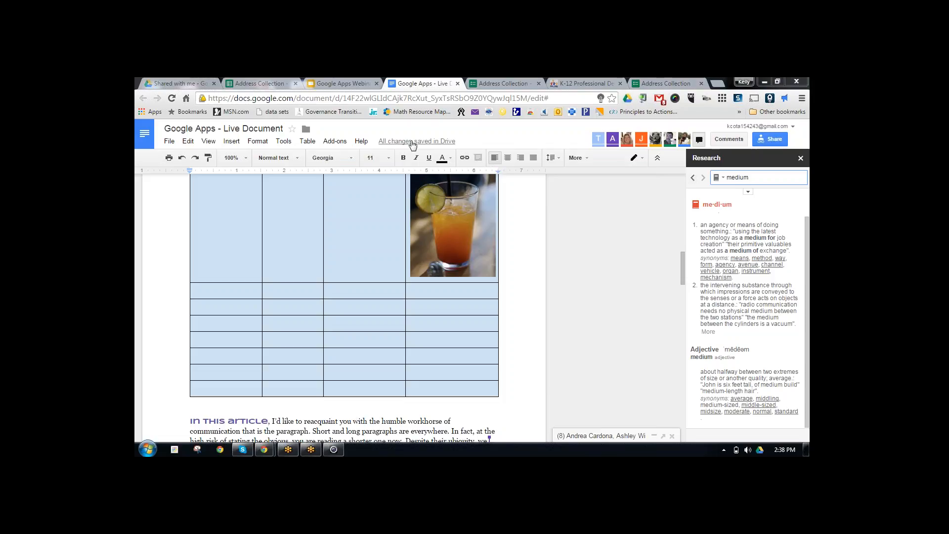
- Browse the available document add-ons, examining g(Math), Table of contents, Lucidchart Diagrams and EasyBib Bibliography Creator
{"action": "left_click", "coordinate": [343, 144]}
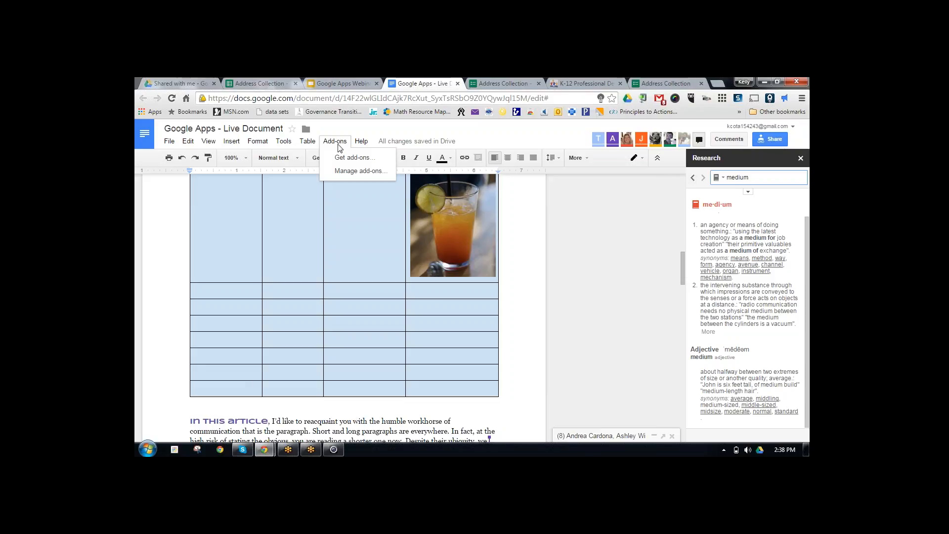
{"action": "left_click", "coordinate": [341, 158]}
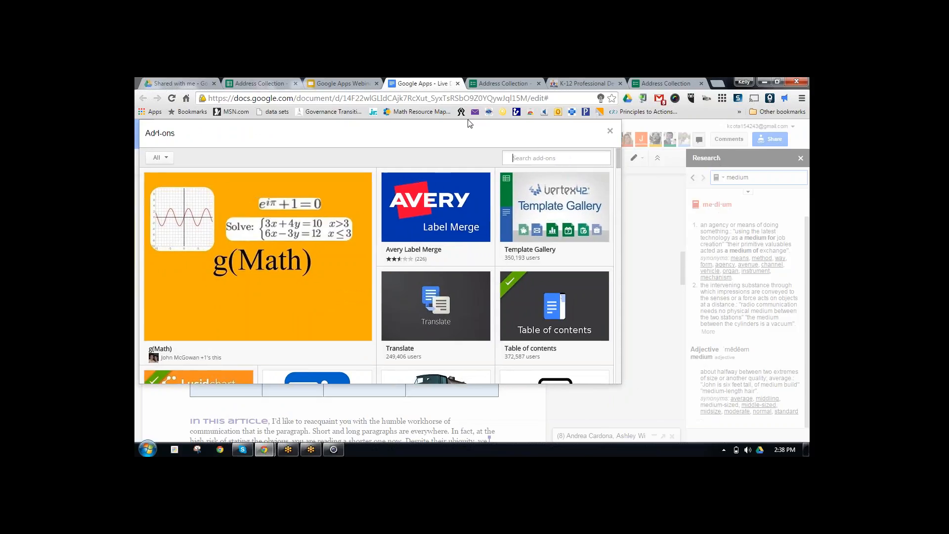
{"action": "mouse_move", "coordinate": [370, 199]}
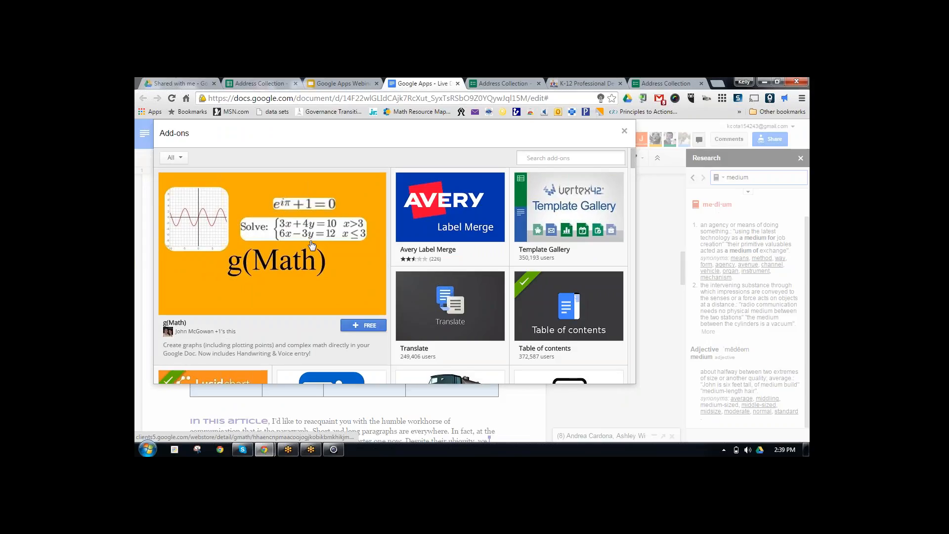
{"action": "scroll", "coordinate": [525, 239], "scroll_direction": "down", "scroll_amount": 2}
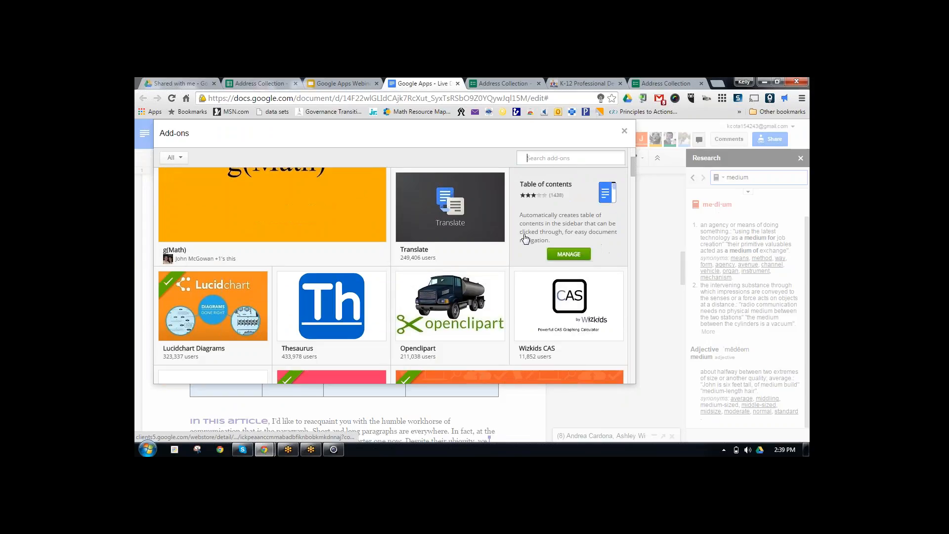
{"action": "scroll", "coordinate": [525, 240], "scroll_direction": "down", "scroll_amount": 1}
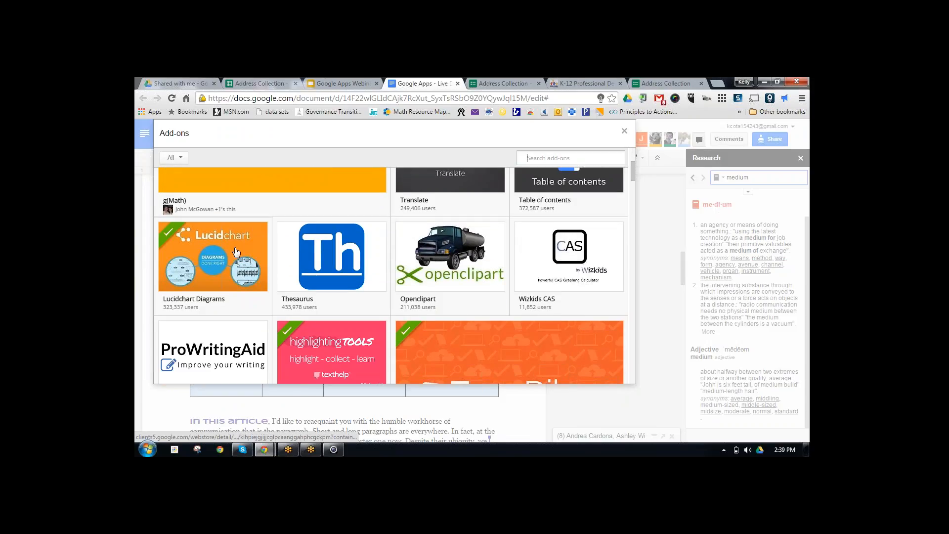
{"action": "mouse_move", "coordinate": [237, 252]}
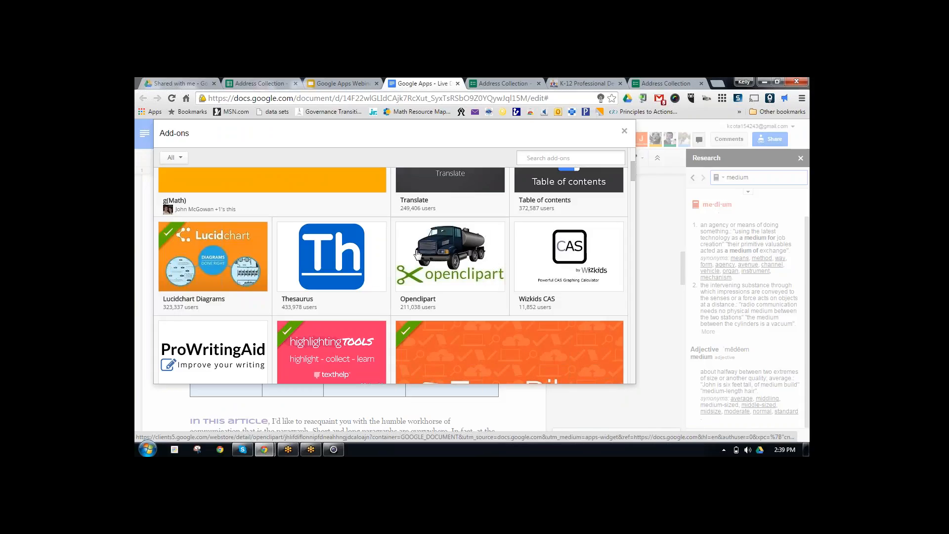
{"action": "scroll", "coordinate": [402, 243], "scroll_direction": "down", "scroll_amount": 4}
{"action": "scroll", "coordinate": [403, 243], "scroll_direction": "down", "scroll_amount": 1}
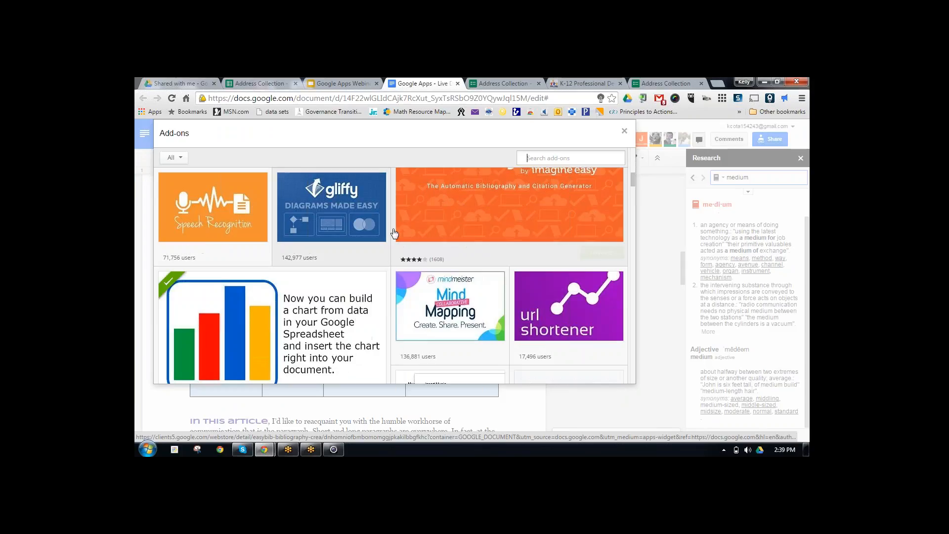
{"action": "scroll", "coordinate": [385, 222], "scroll_direction": "up", "scroll_amount": 2}
{"action": "mouse_move", "coordinate": [383, 217]}
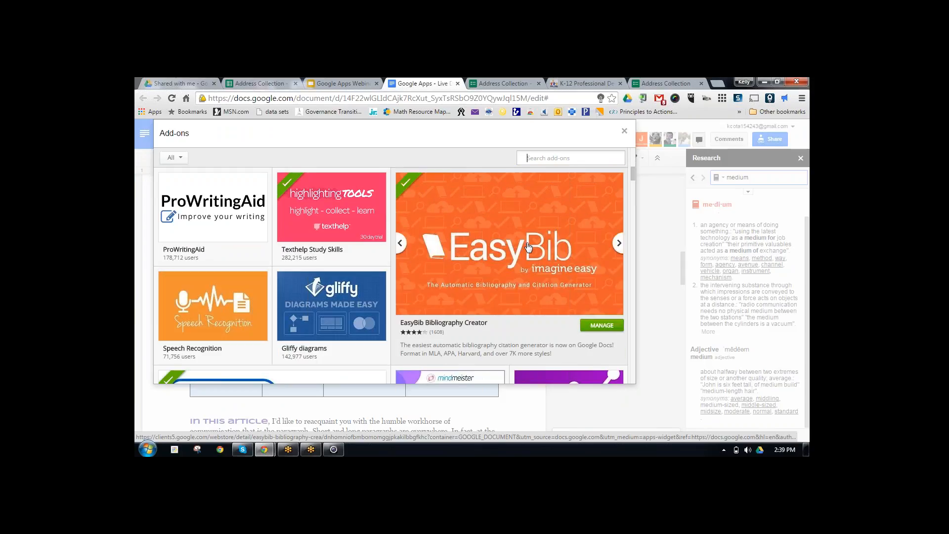
- Search the add-ons for "easy bib" and close the add-on store
{"action": "left_click", "coordinate": [546, 159]}
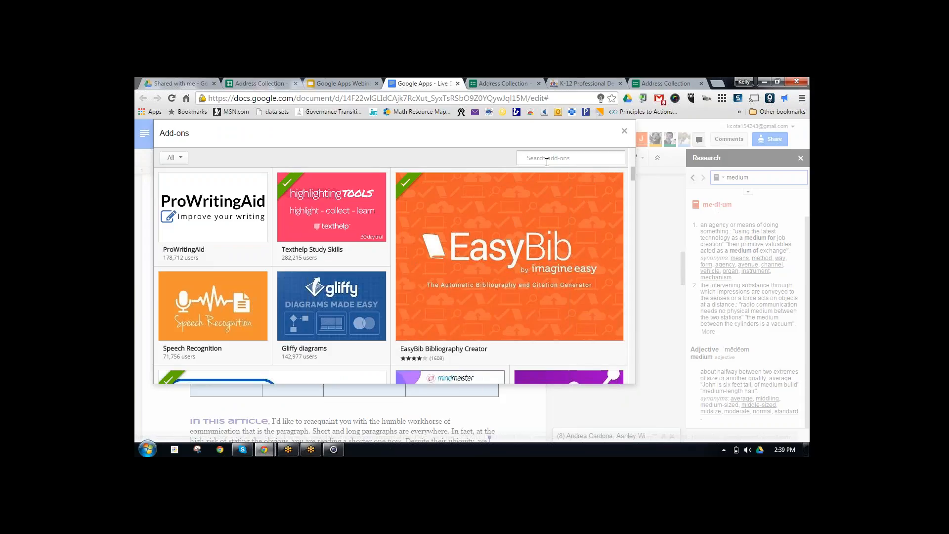
{"action": "mouse_move", "coordinate": [478, 244]}
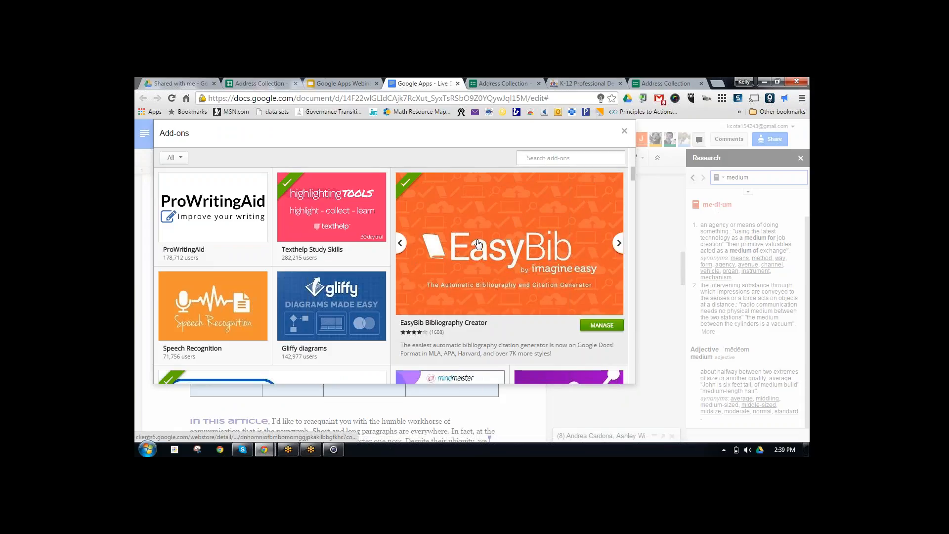
{"action": "type", "text": "ea"}
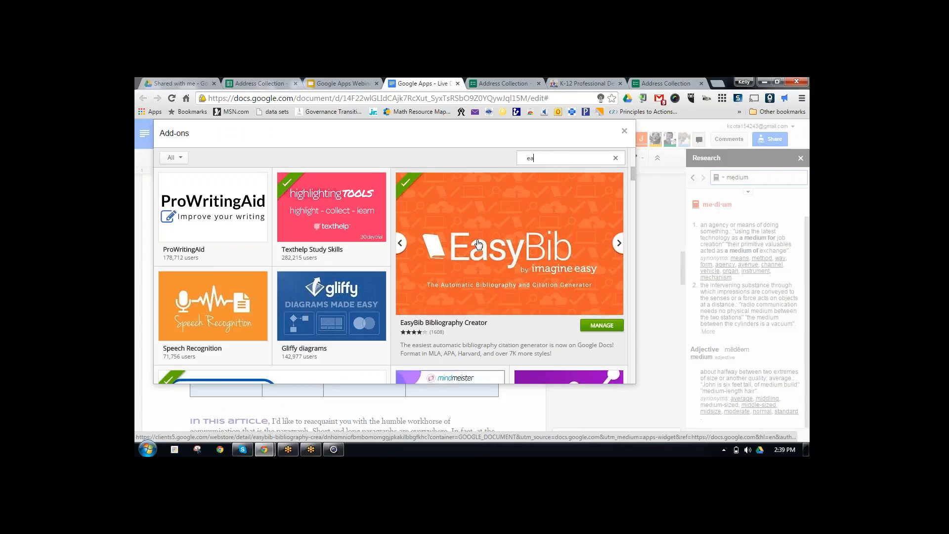
{"action": "type", "text": "sy big"}
{"action": "key", "text": "Return"}
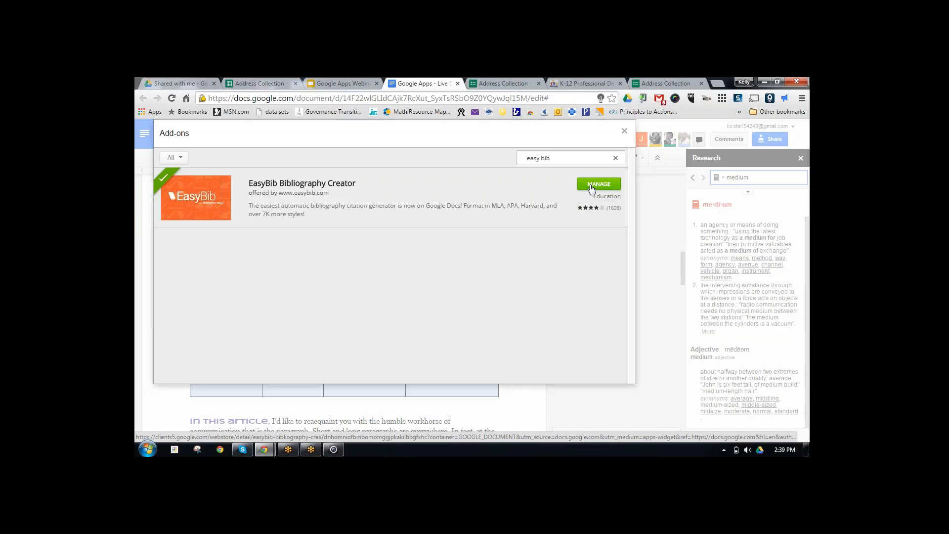
{"action": "left_click", "coordinate": [624, 132]}
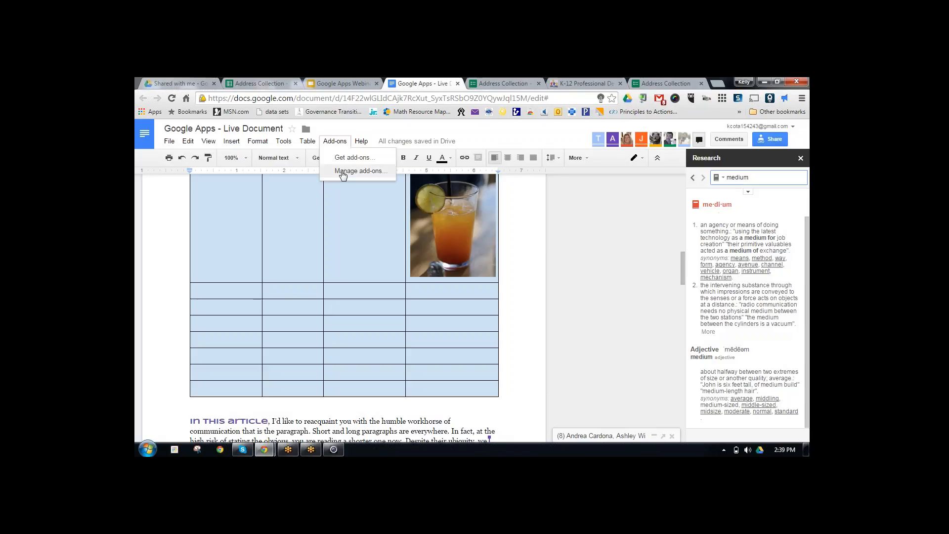
- Review the list of installed add-ons, close it, and check whether the document's menus offer them
{"action": "left_click", "coordinate": [343, 176]}
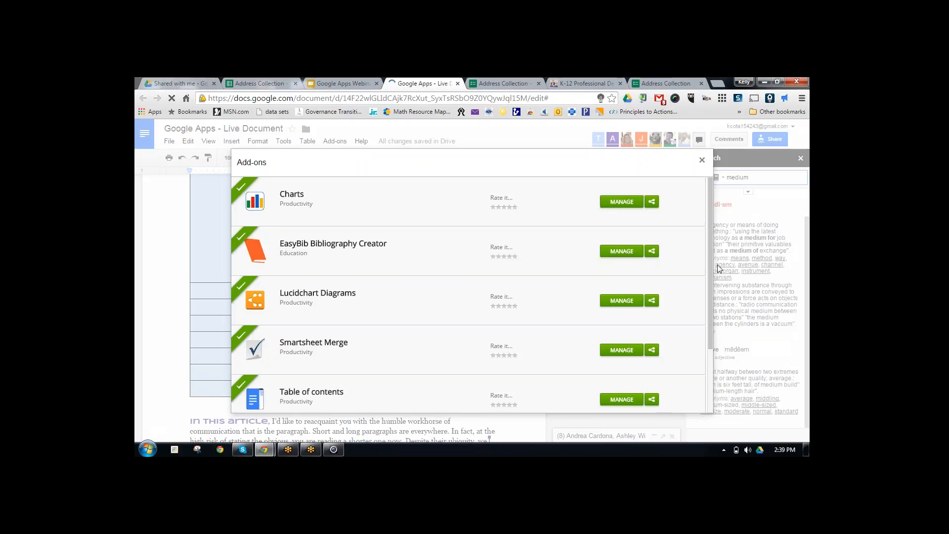
{"action": "left_click", "coordinate": [702, 160]}
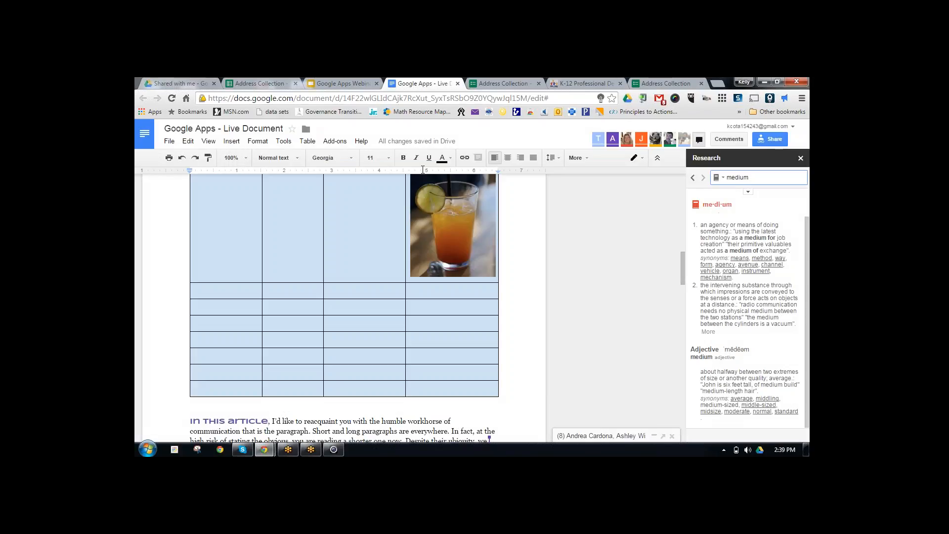
{"action": "left_click", "coordinate": [284, 140]}
{"action": "mouse_move", "coordinate": [334, 143]}
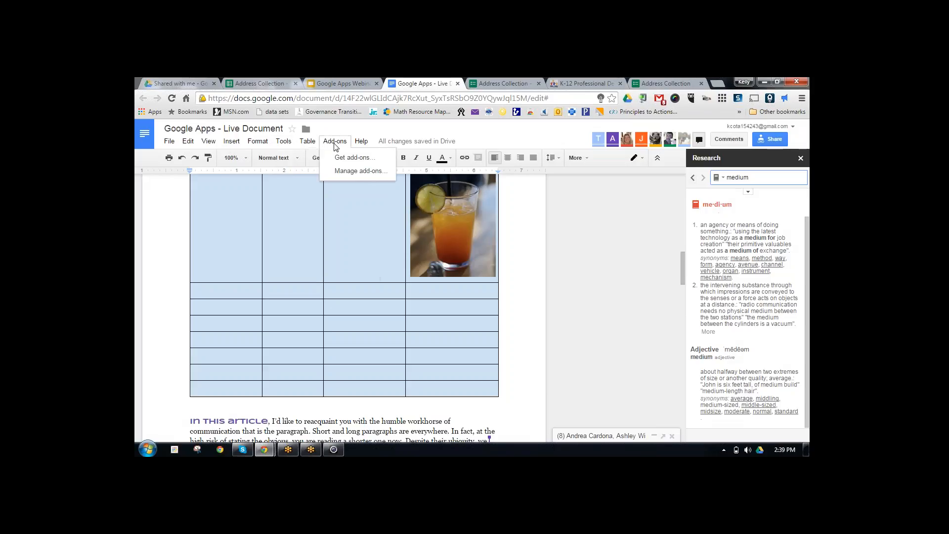
{"action": "mouse_move", "coordinate": [169, 142]}
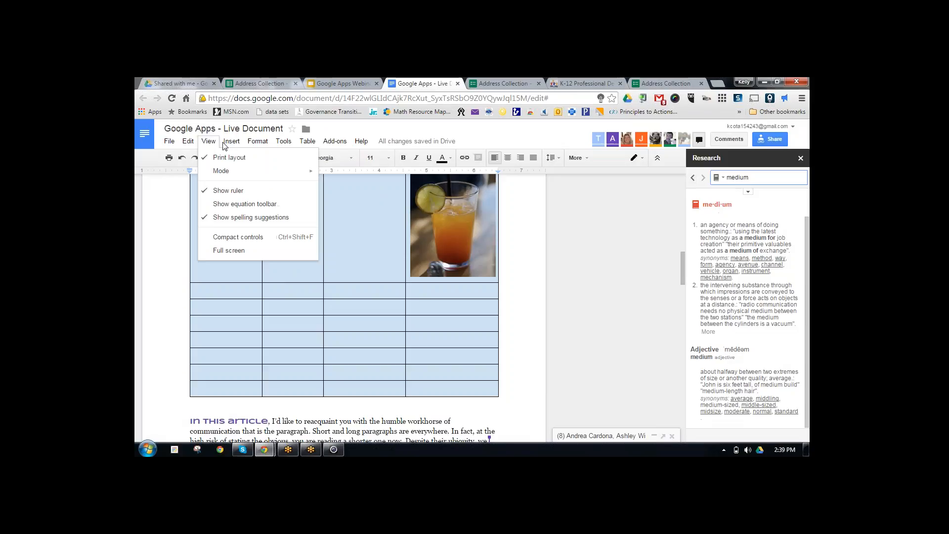
{"action": "mouse_move", "coordinate": [256, 147]}
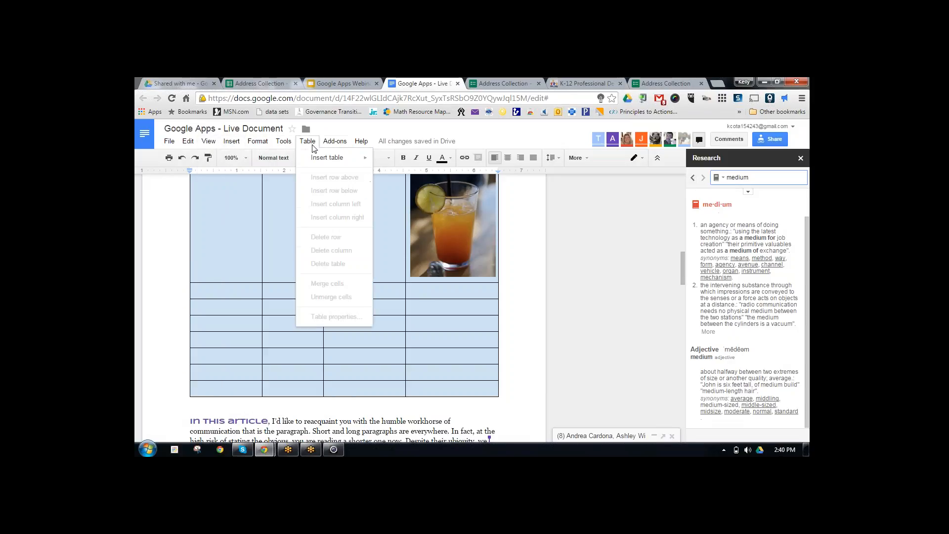
- Reload the document and open Manage Bibliography from the EasyBib Bibliography Creator add-on
{"action": "left_click", "coordinate": [171, 98]}
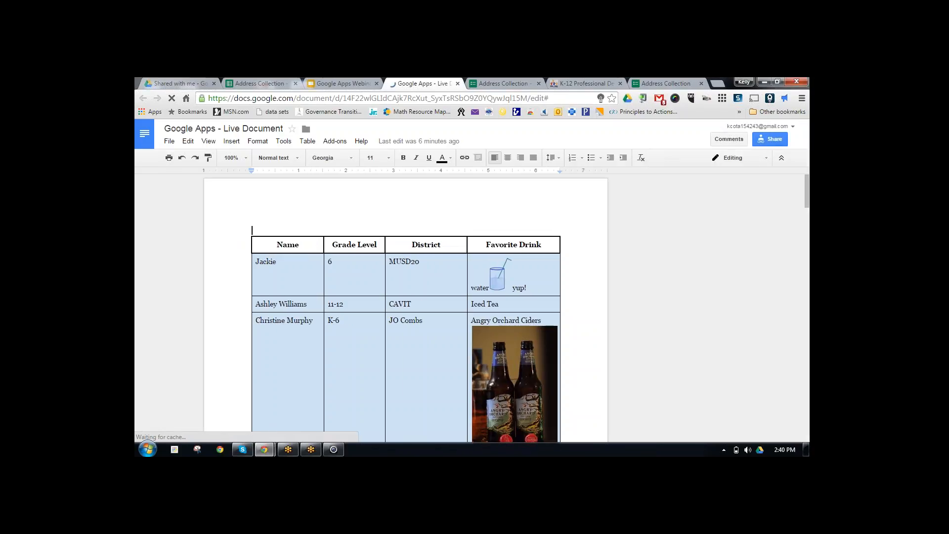
{"action": "left_click", "coordinate": [335, 142]}
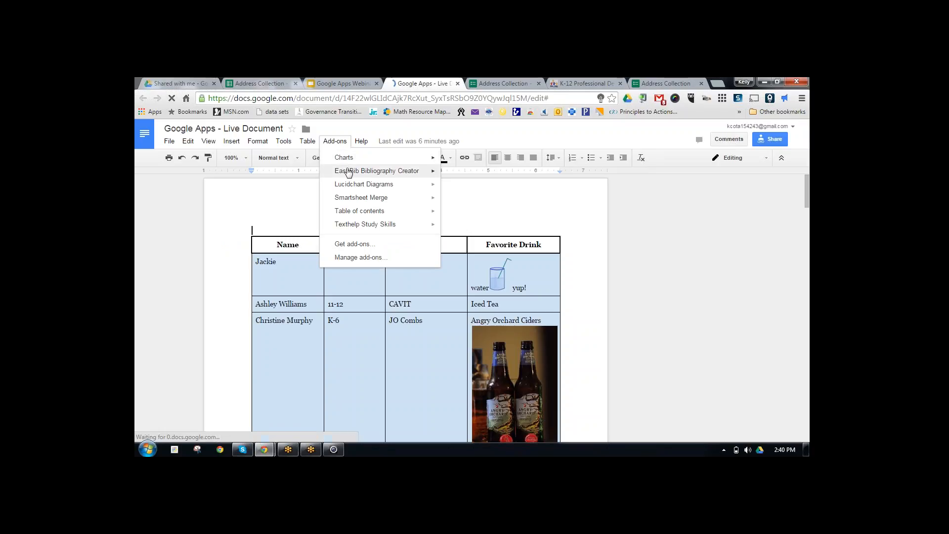
{"action": "mouse_move", "coordinate": [349, 172]}
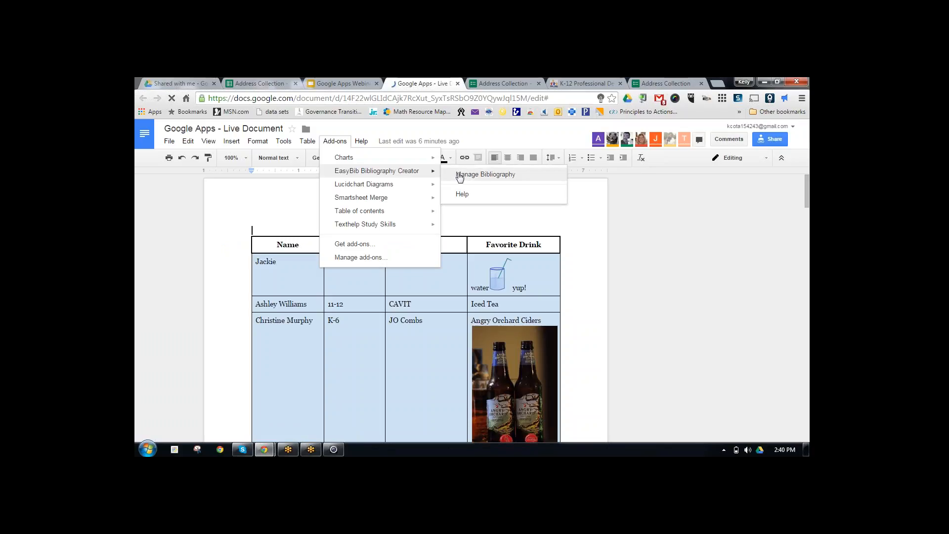
{"action": "left_click", "coordinate": [485, 173]}
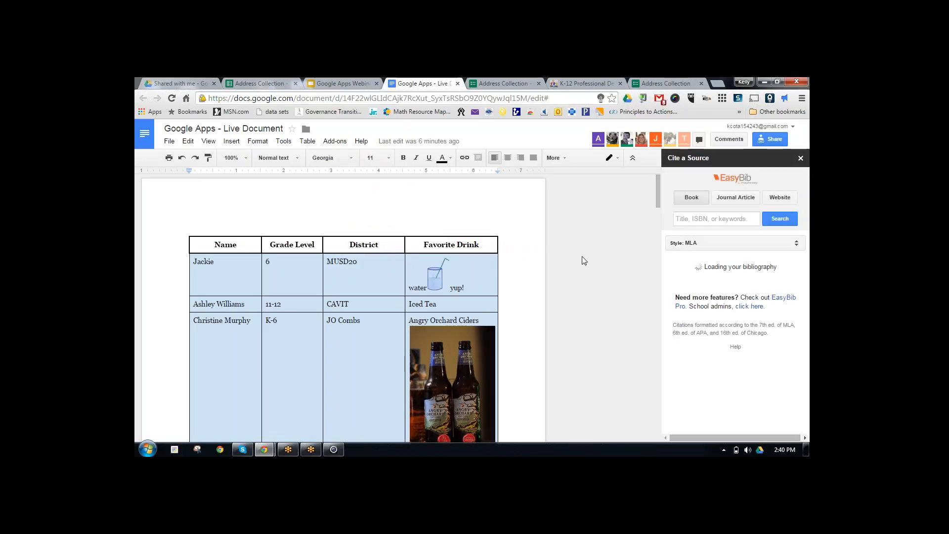
- Search EasyBib's books for Daniel Pink and add "Drive: the surprising truth about what motivates us" to the bibliography
{"action": "scroll", "coordinate": [583, 259], "scroll_direction": "down", "scroll_amount": 3}
{"action": "scroll", "coordinate": [547, 220], "scroll_direction": "down", "scroll_amount": 10}
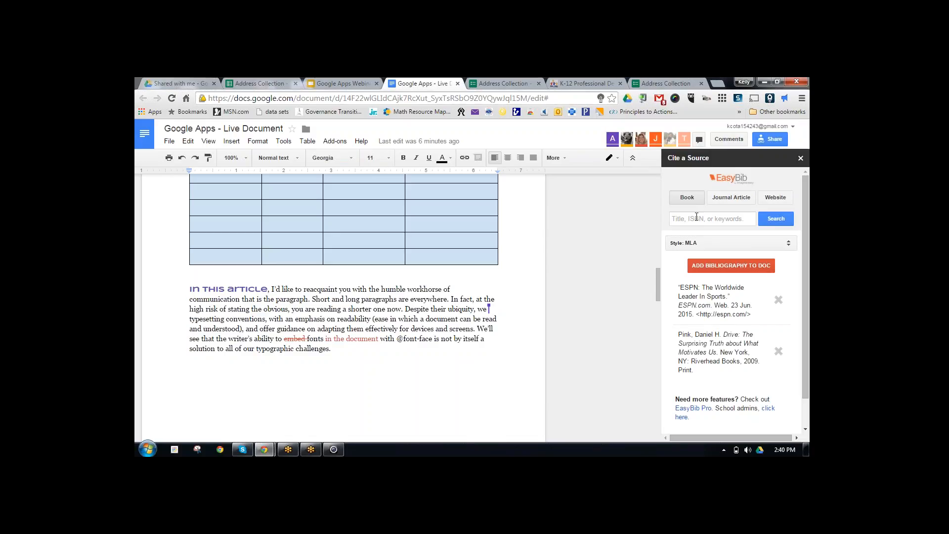
{"action": "left_click", "coordinate": [697, 216]}
{"action": "type", "text": "Auth"}
{"action": "key", "text": "BackSpace"}
{"action": "key", "text": "BackSpace"}
{"action": "key", "text": "BackSpace"}
{"action": "key", "text": "BackSpace"}
{"action": "key", "text": "BackSpace"}
{"action": "key", "text": "BackSpace"}
{"action": "type", "text": "Daniel Pink"}
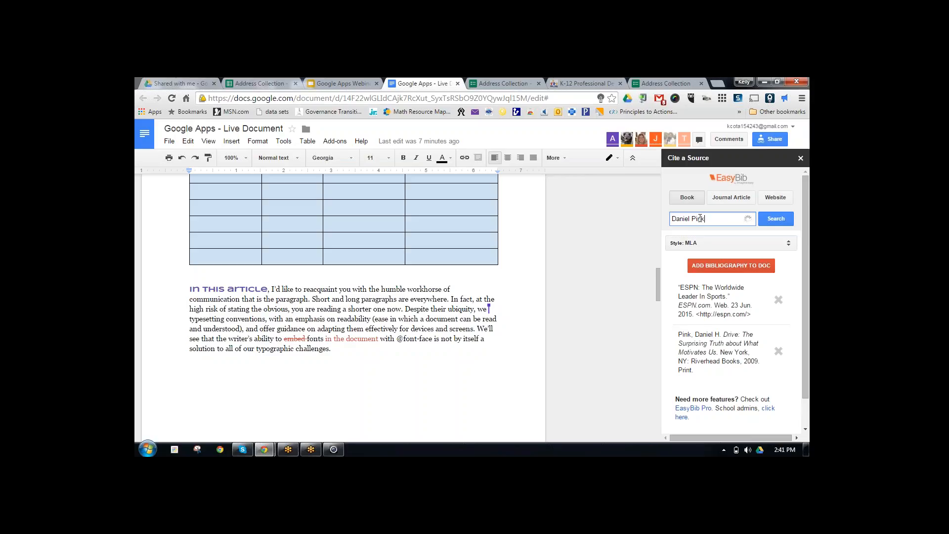
{"action": "scroll", "coordinate": [586, 277], "scroll_direction": "down", "scroll_amount": 1}
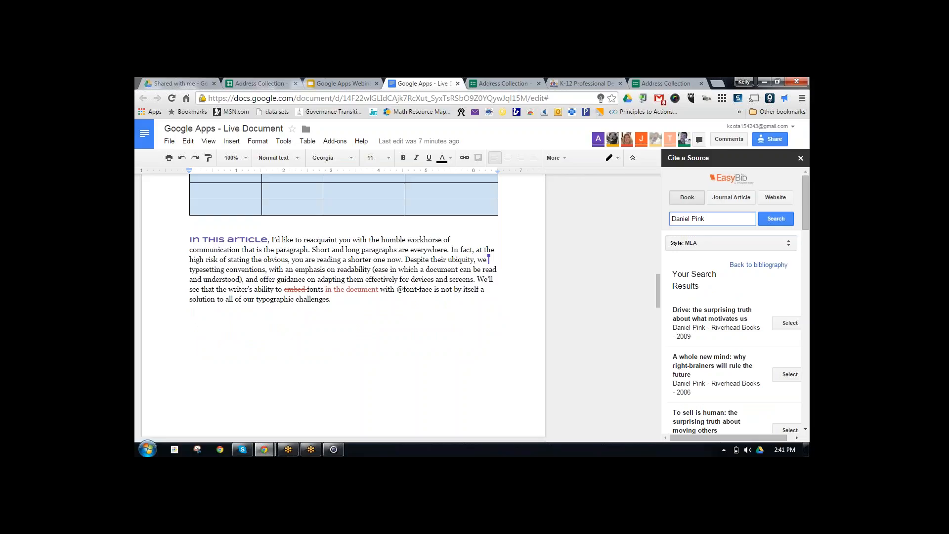
{"action": "left_click", "coordinate": [786, 323]}
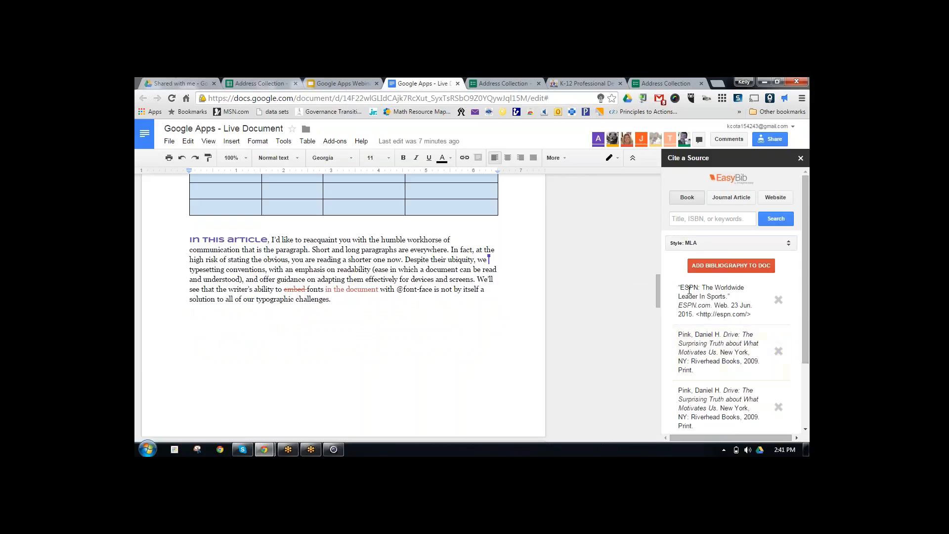
- Look up cnn.com as a website source and add the CNN.com citation to the bibliography
{"action": "left_click", "coordinate": [773, 199]}
{"action": "left_click", "coordinate": [719, 221]}
{"action": "type", "text": "cnn.com"}
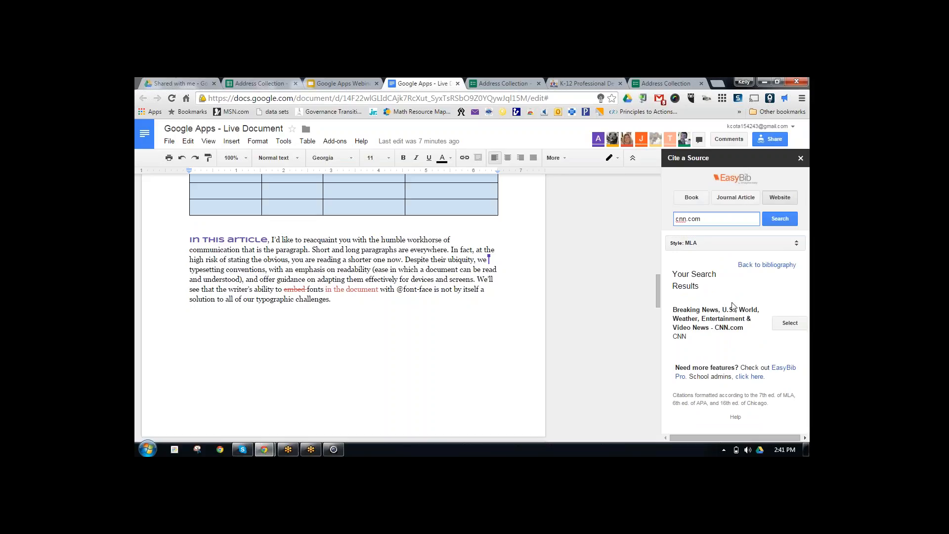
{"action": "left_click", "coordinate": [790, 324]}
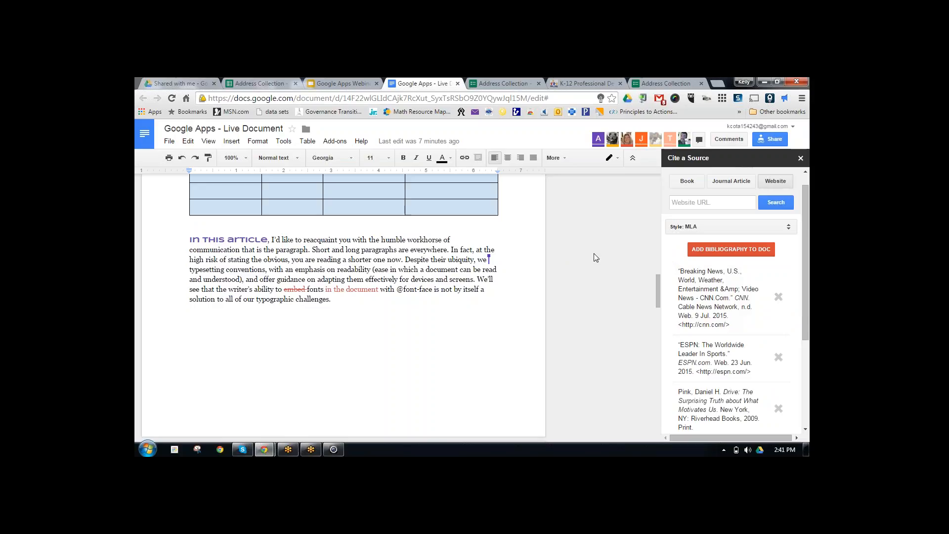
- Add the MLA bibliography to the document and select the whole inserted section from its "Bibliography" heading to the last entry
{"action": "left_click", "coordinate": [713, 250]}
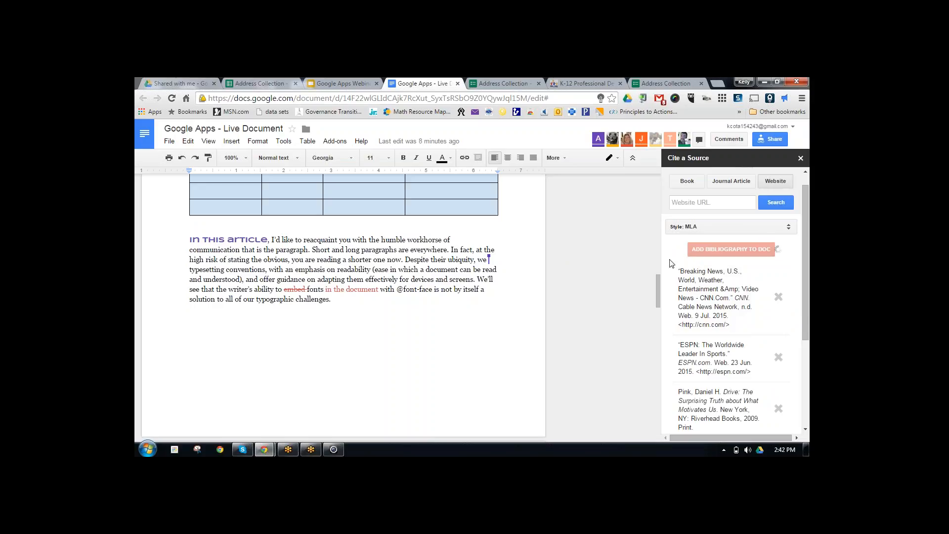
{"action": "scroll", "coordinate": [366, 258], "scroll_direction": "down", "scroll_amount": 9}
{"action": "scroll", "coordinate": [369, 257], "scroll_direction": "down", "scroll_amount": 20}
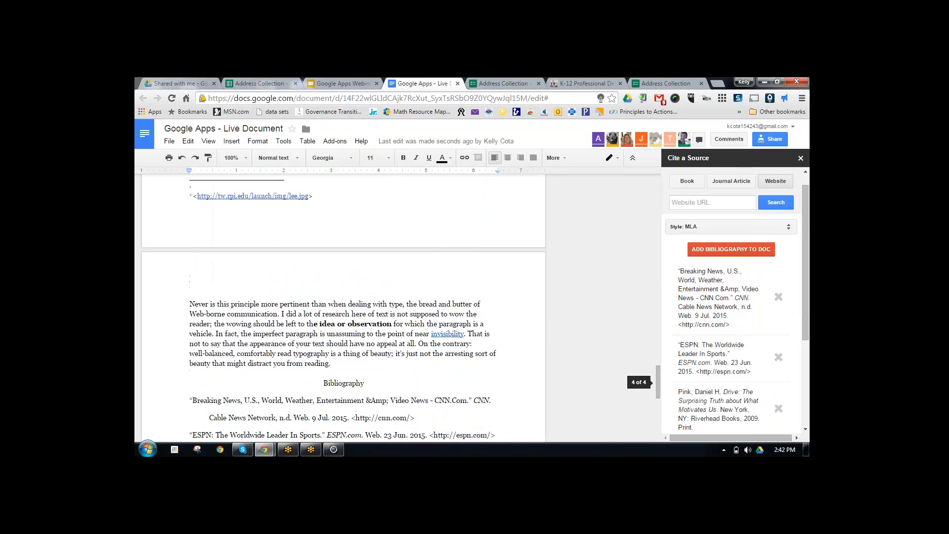
{"action": "scroll", "coordinate": [370, 248], "scroll_direction": "up", "scroll_amount": 1}
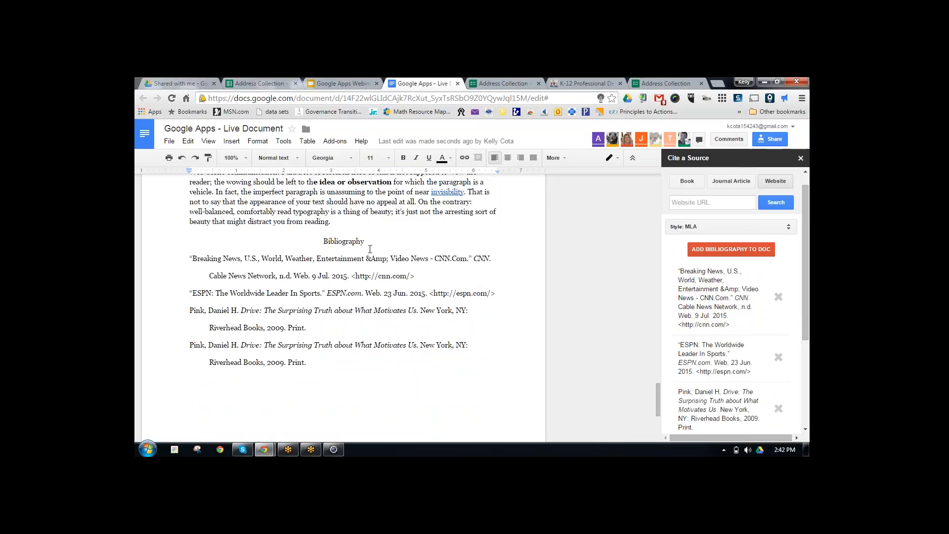
{"action": "left_click_drag", "start_coordinate": [313, 243], "coordinate": [398, 367]}
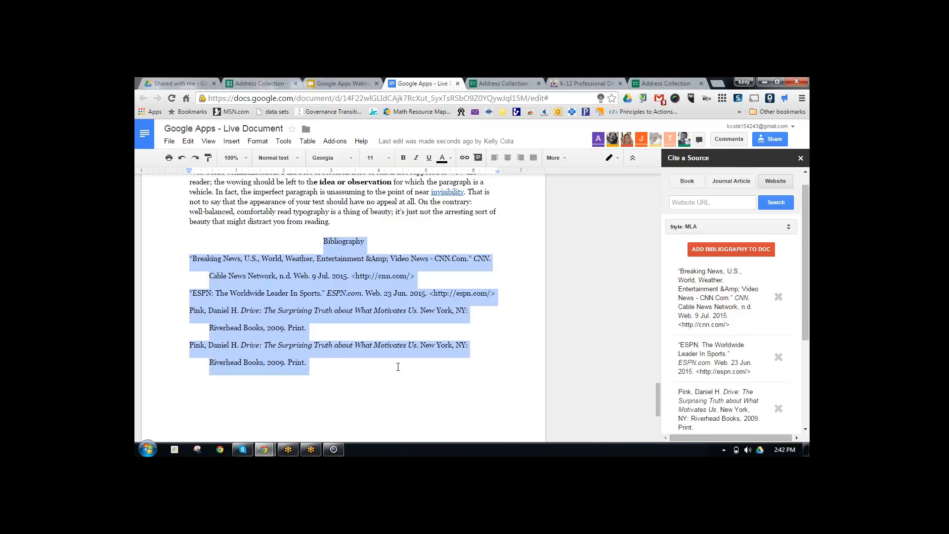
{"action": "left_click", "coordinate": [673, 389]}
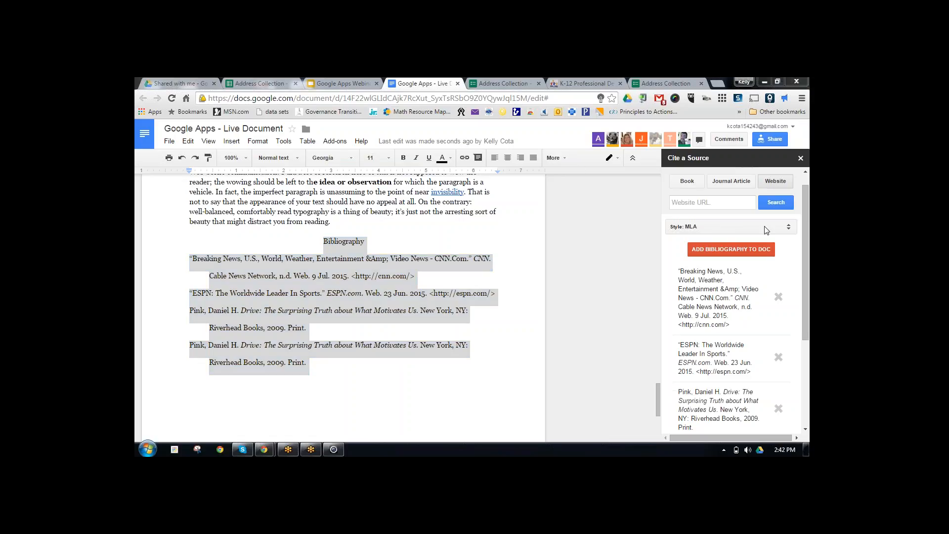
- Open EasyBib's citation style choices and examine the available styles, such as APA and Chicago
{"action": "left_click", "coordinate": [794, 227]}
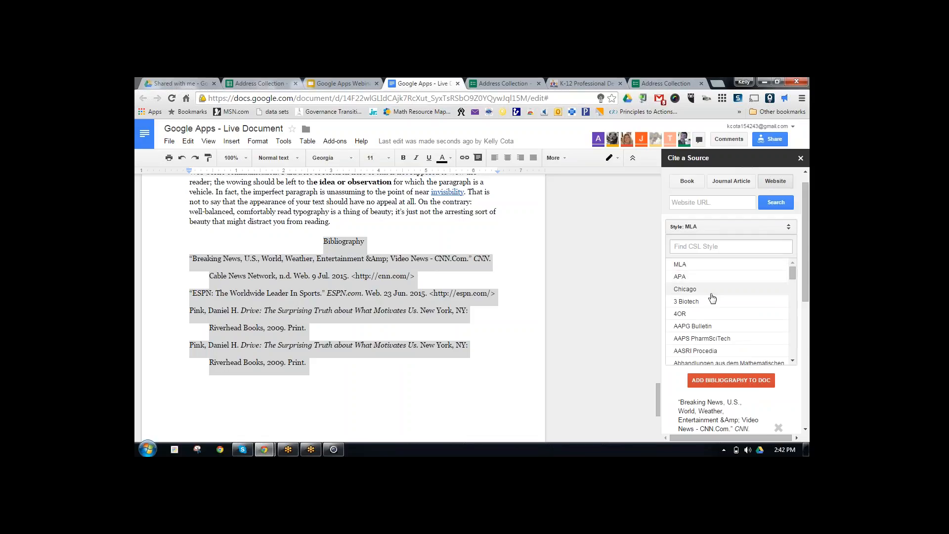
{"action": "scroll", "coordinate": [732, 314], "scroll_direction": "down", "scroll_amount": 1}
{"action": "scroll", "coordinate": [732, 314], "scroll_direction": "down", "scroll_amount": 4}
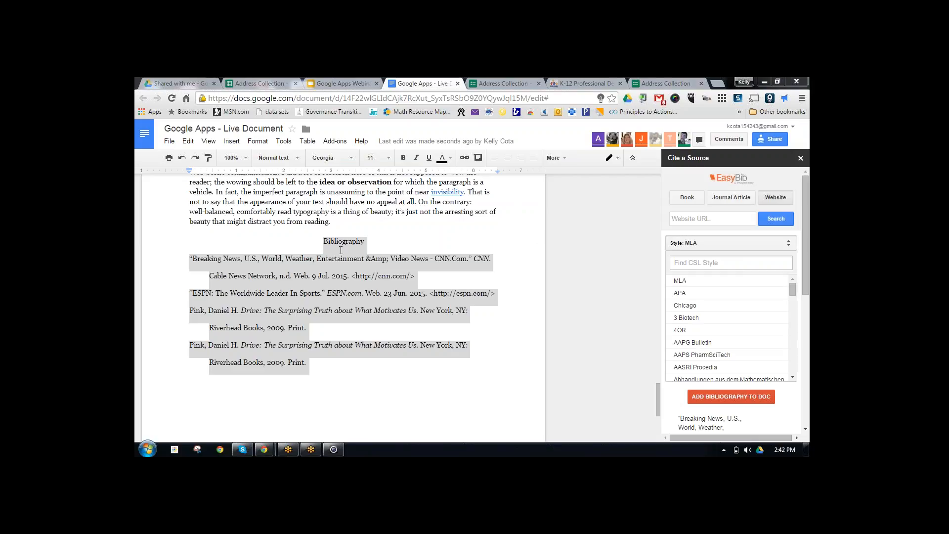
{"action": "left_click", "coordinate": [170, 142]}
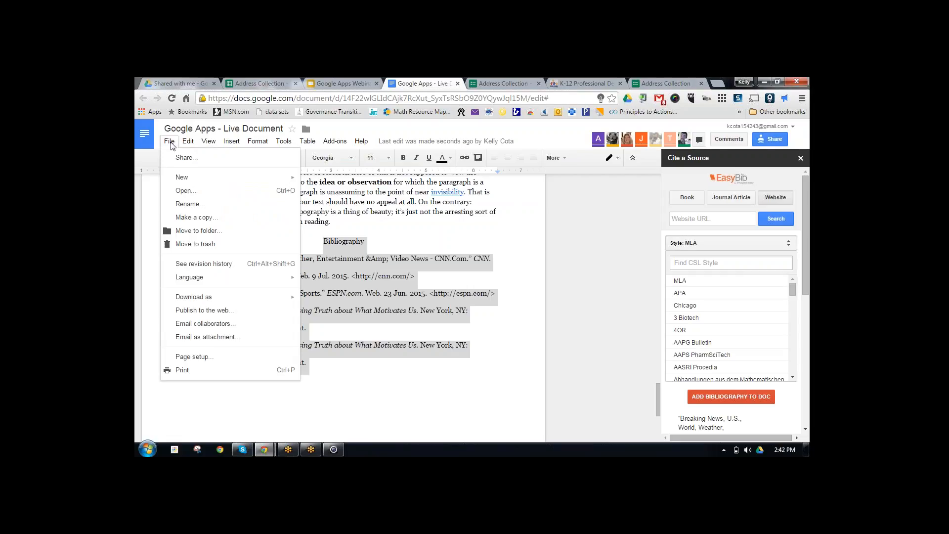
{"action": "mouse_move", "coordinate": [188, 141]}
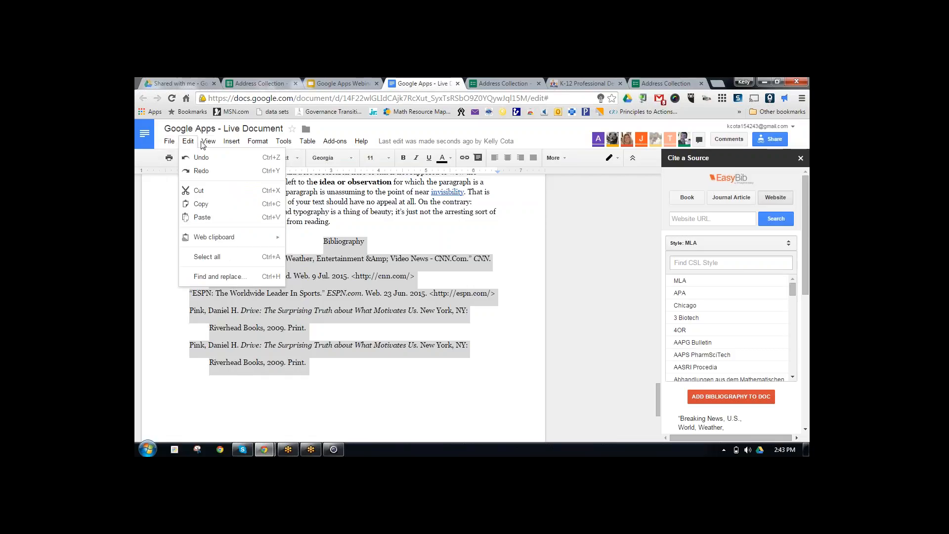
{"action": "mouse_move", "coordinate": [204, 145]}
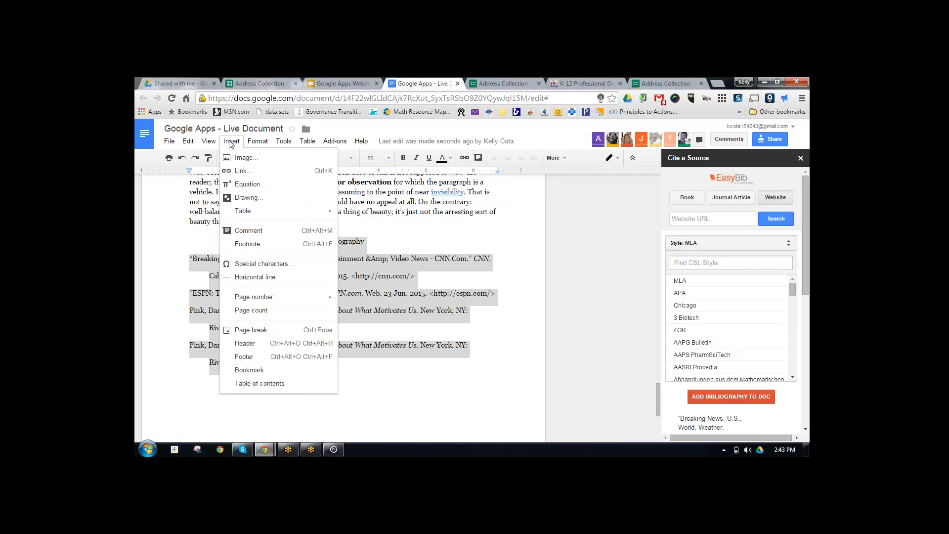
{"action": "left_click", "coordinate": [403, 332]}
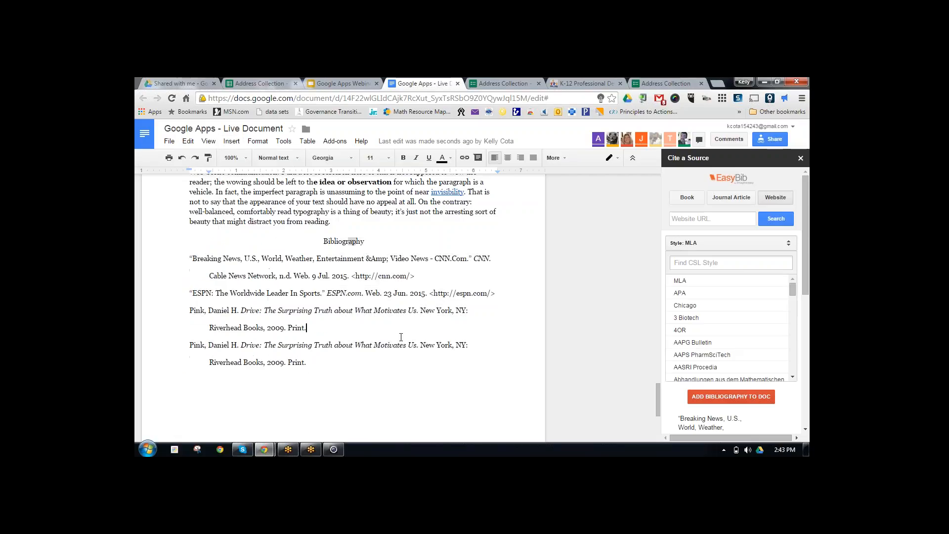
- Delete the middle letters of the word "Breaking" in the first bibliography entry and retype them
{"action": "left_click", "coordinate": [214, 258]}
{"action": "key", "text": "BackSpace"}
{"action": "key", "text": "BackSpace"}
{"action": "key", "text": "BackSpace"}
{"action": "key", "text": "BackSpace"}
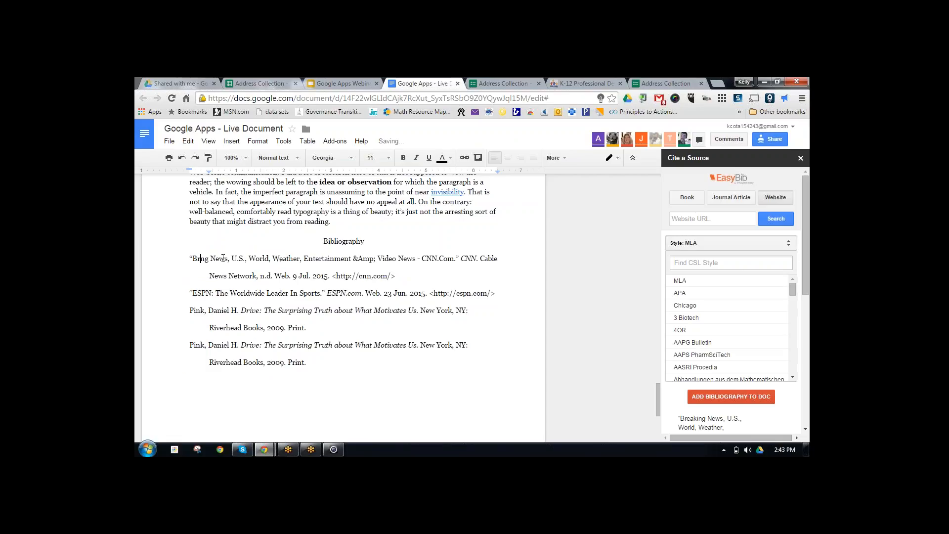
{"action": "type", "text": "ea"}
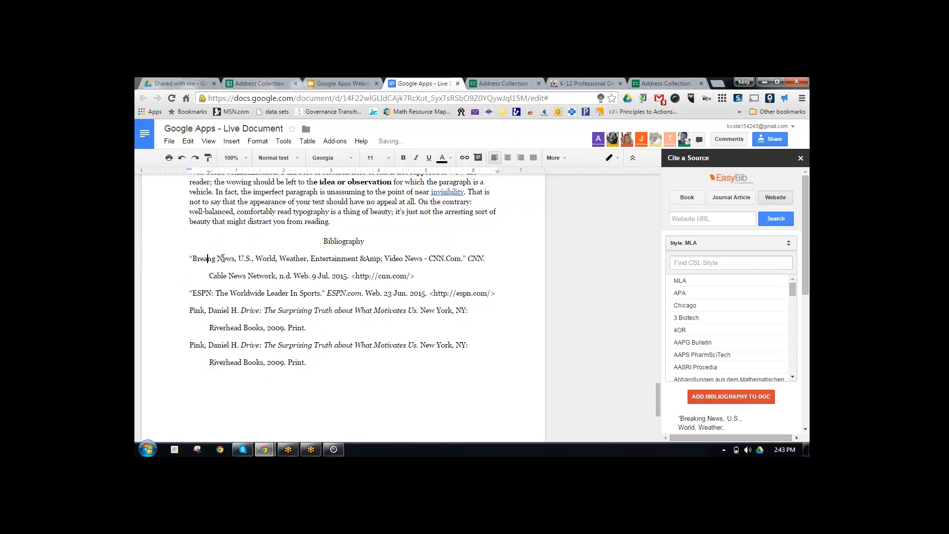
{"action": "type", "text": "ki"}
{"action": "key", "text": "BackSpace"}
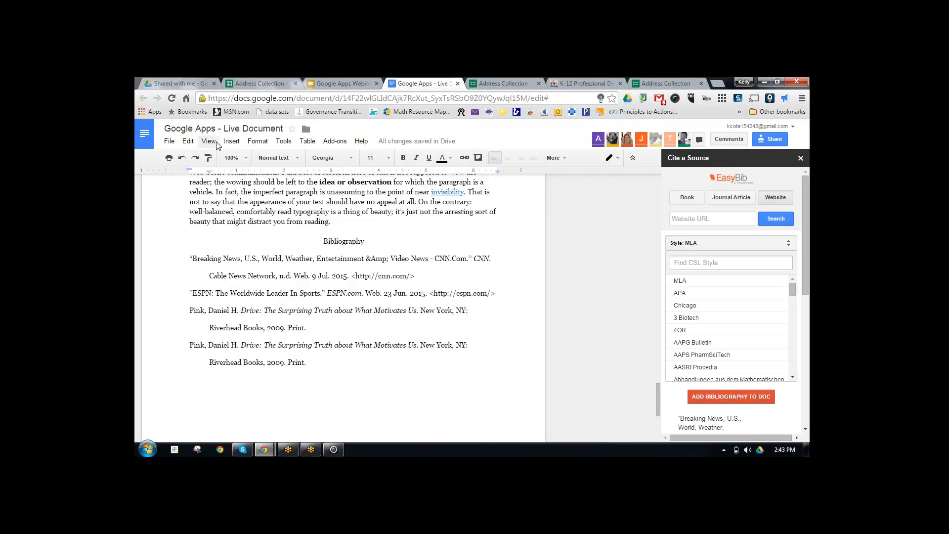
{"action": "left_click", "coordinate": [266, 144]}
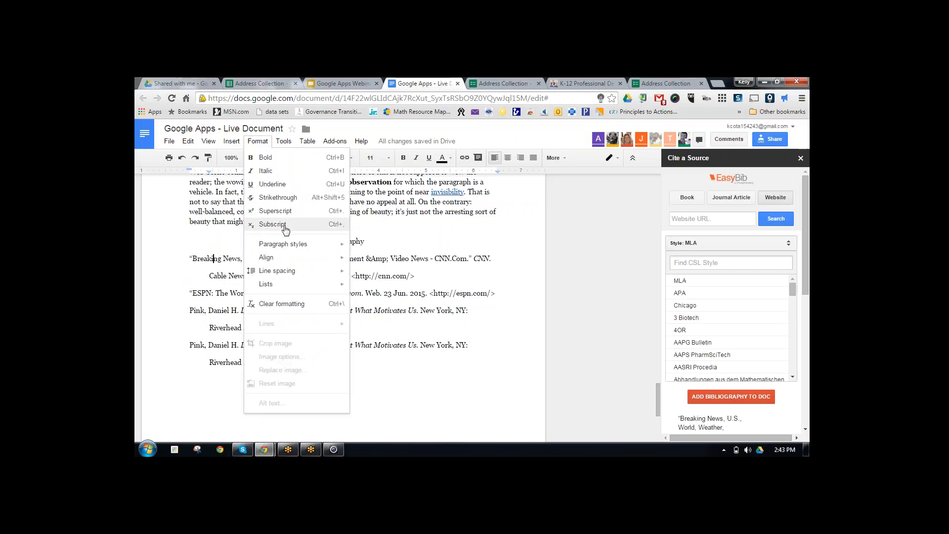
{"action": "mouse_move", "coordinate": [289, 246]}
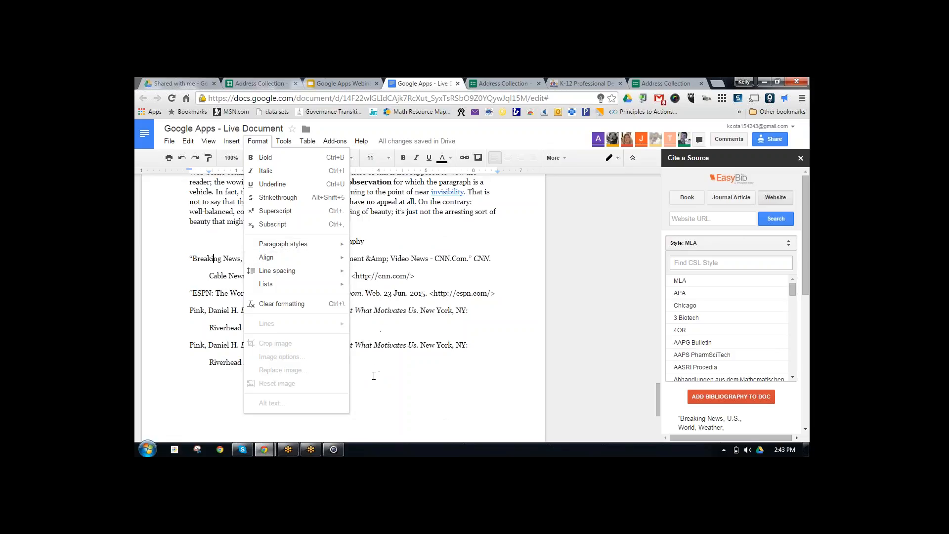
{"action": "mouse_move", "coordinate": [325, 245]}
{"action": "mouse_move", "coordinate": [383, 410]}
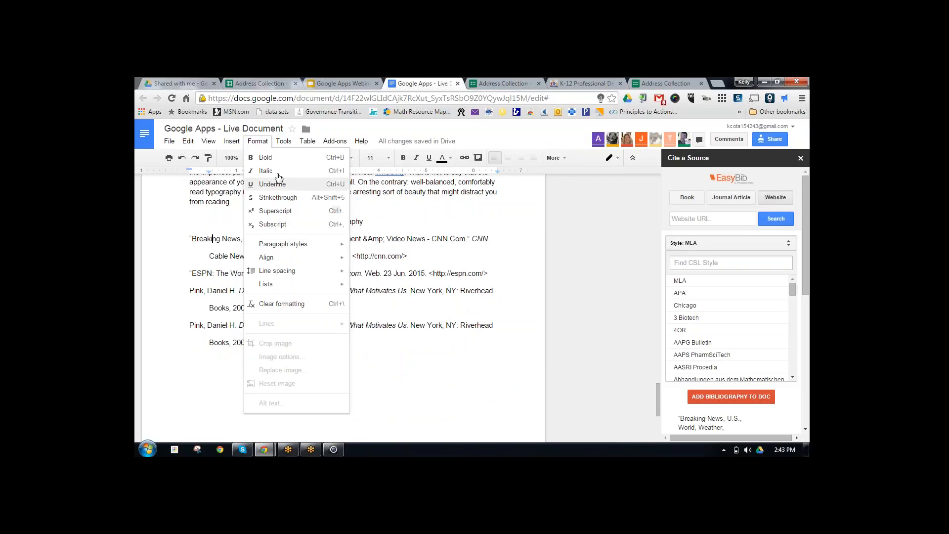
- Examine the margins and available paper sizes in the document's page setup, and close it without applying changes
{"action": "mouse_move", "coordinate": [283, 139]}
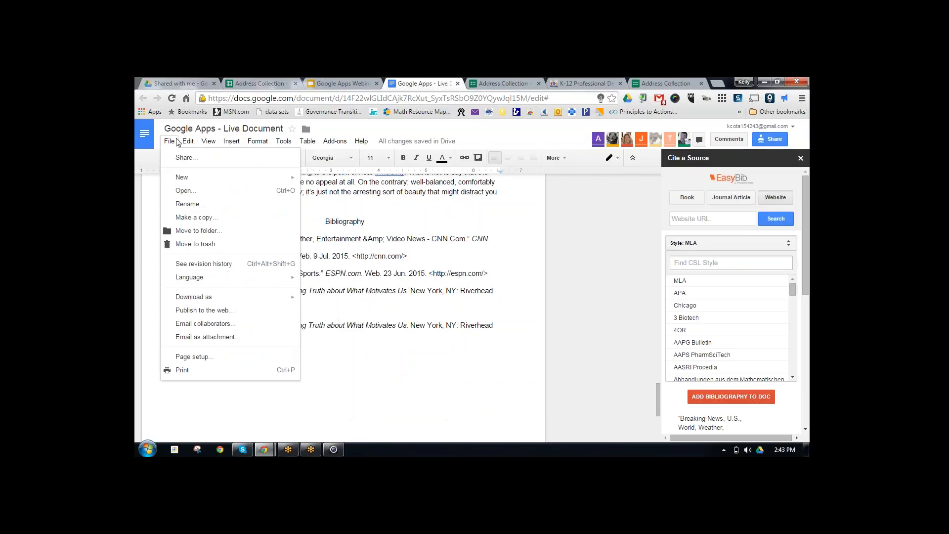
{"action": "left_click", "coordinate": [211, 358]}
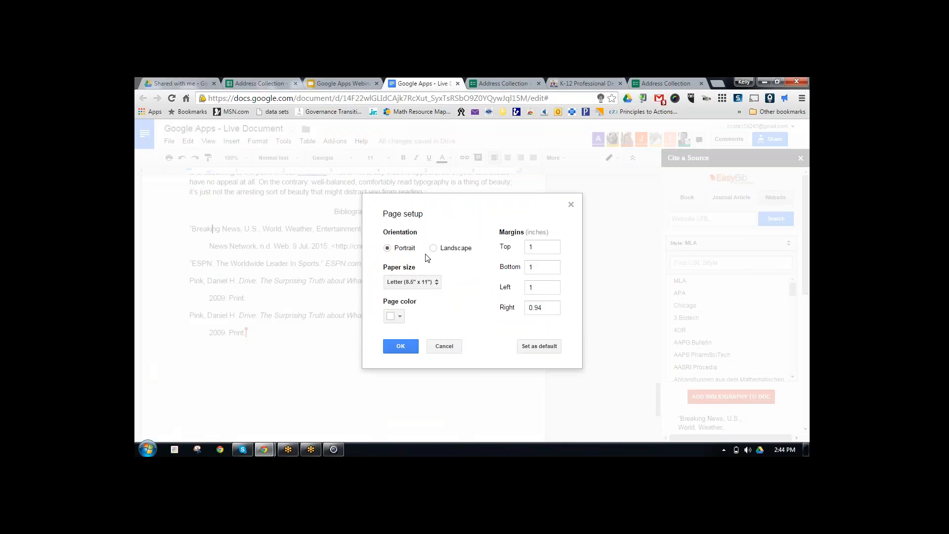
{"action": "left_click_drag", "start_coordinate": [543, 247], "coordinate": [527, 249]}
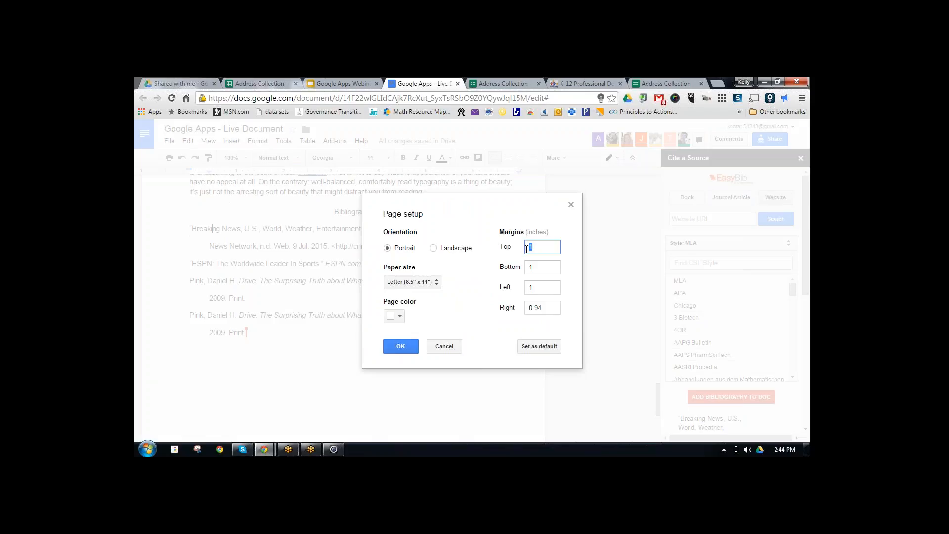
{"action": "left_click", "coordinate": [544, 270]}
{"action": "left_click", "coordinate": [437, 284]}
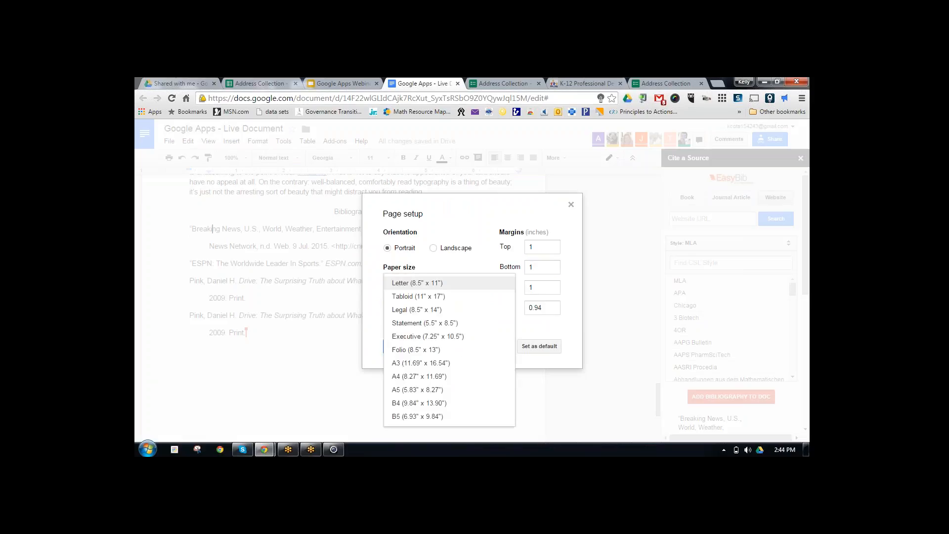
{"action": "left_click", "coordinate": [463, 214]}
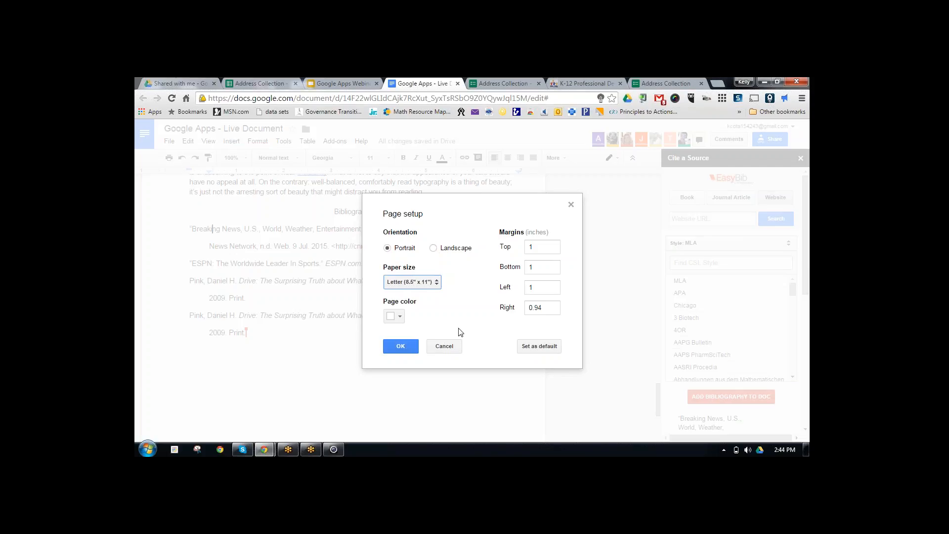
{"action": "left_click", "coordinate": [791, 274]}
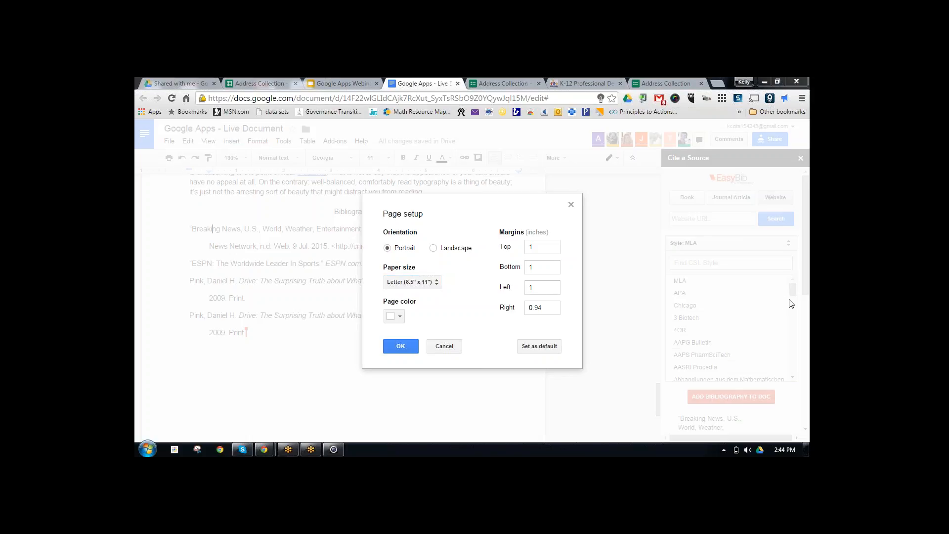
{"action": "left_click", "coordinate": [572, 203]}
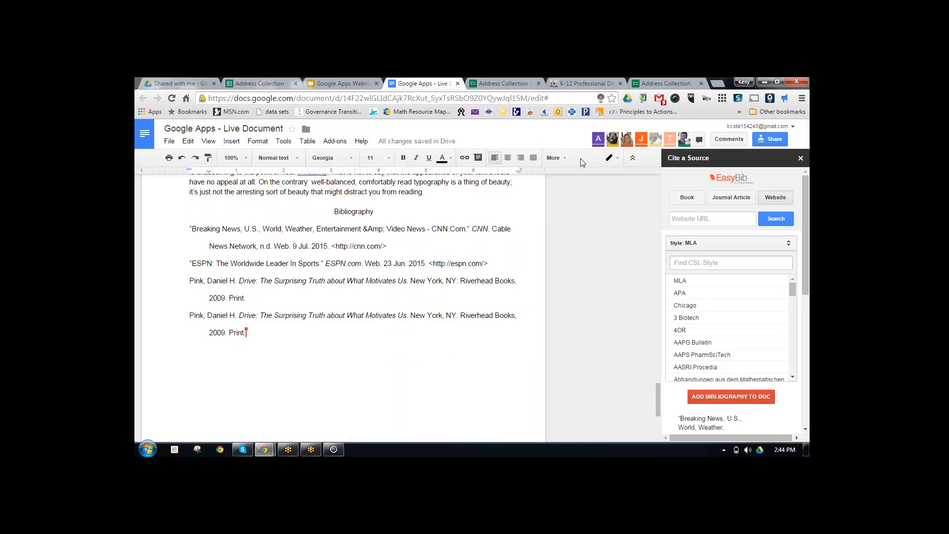
- Examine the document's installed add-ons and the options offered by EasyBib Bibliography Creator
{"action": "left_click", "coordinate": [335, 142]}
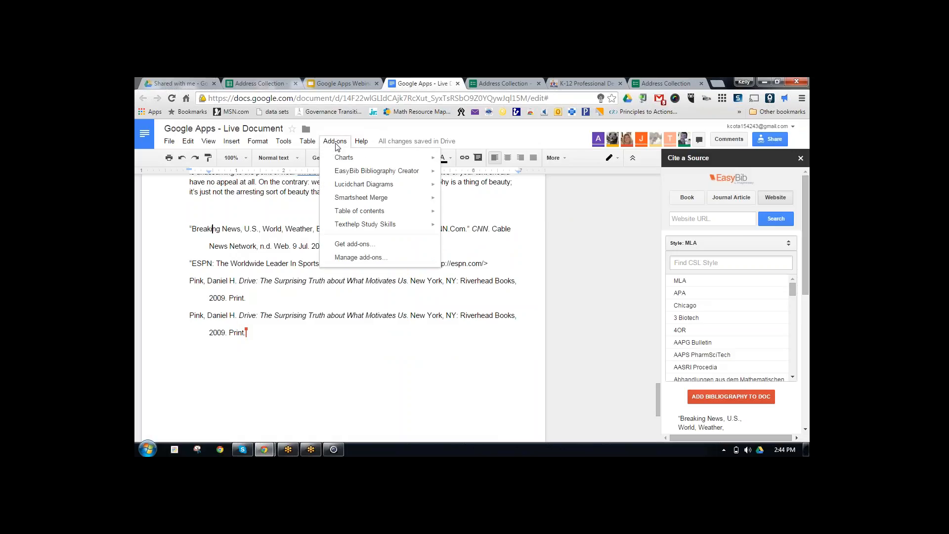
{"action": "mouse_move", "coordinate": [346, 159]}
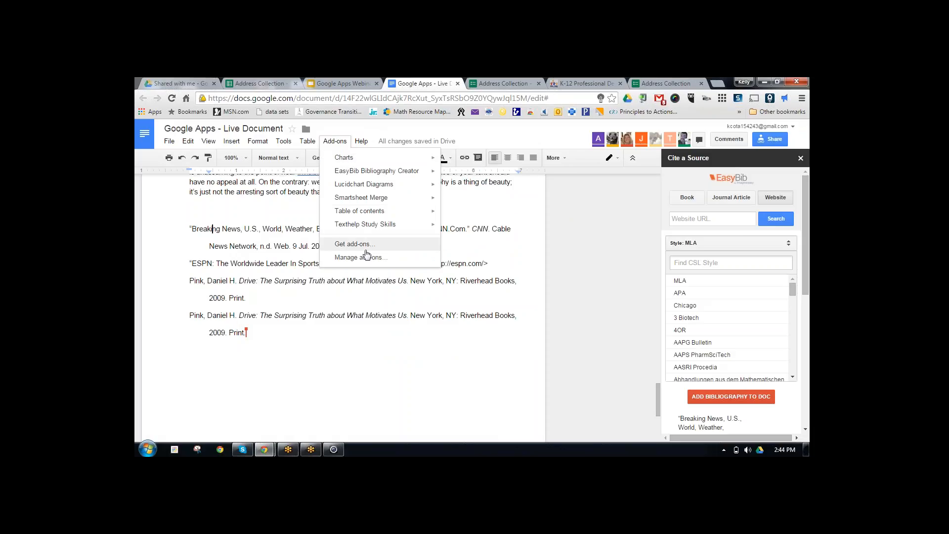
{"action": "mouse_move", "coordinate": [372, 172]}
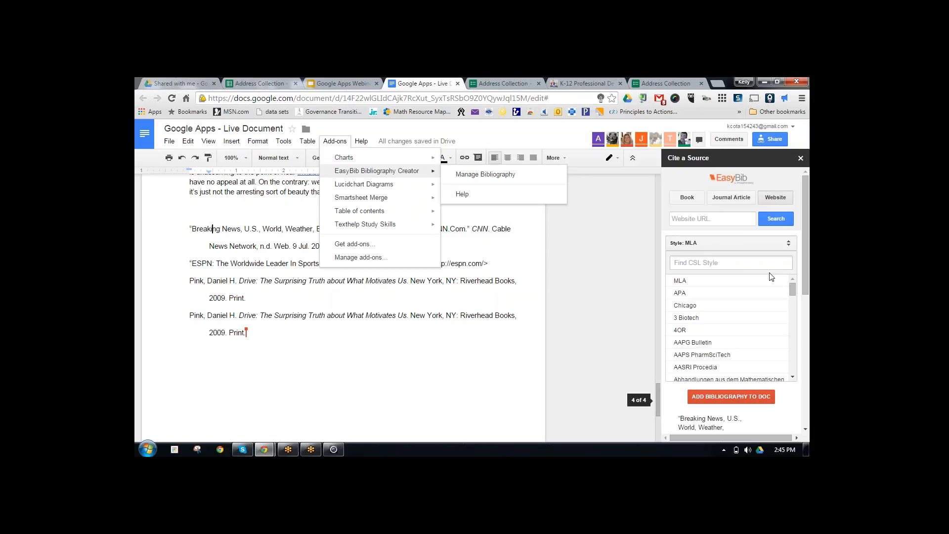
{"action": "left_click", "coordinate": [789, 293]}
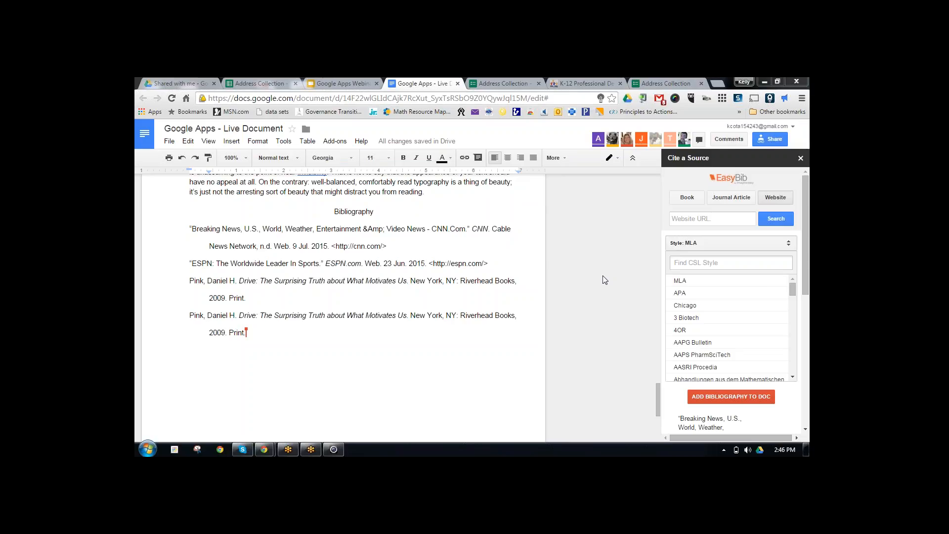
- Switch to the Google Apps Webinar presentation and show slide 13, "How you will use one of the tools/features?"
{"action": "left_click", "coordinate": [334, 83]}
{"action": "left_click_drag", "start_coordinate": [241, 192], "coordinate": [232, 353]}
{"action": "left_click", "coordinate": [201, 342]}
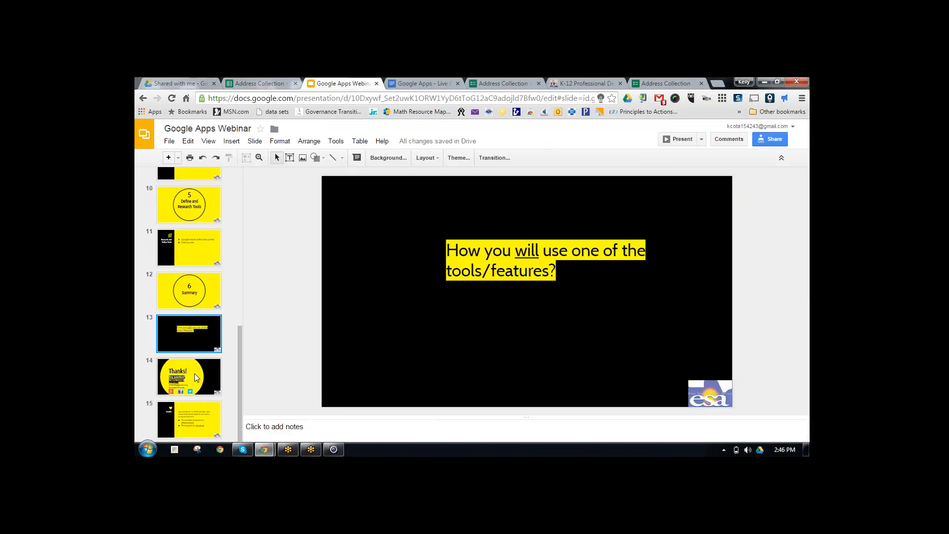